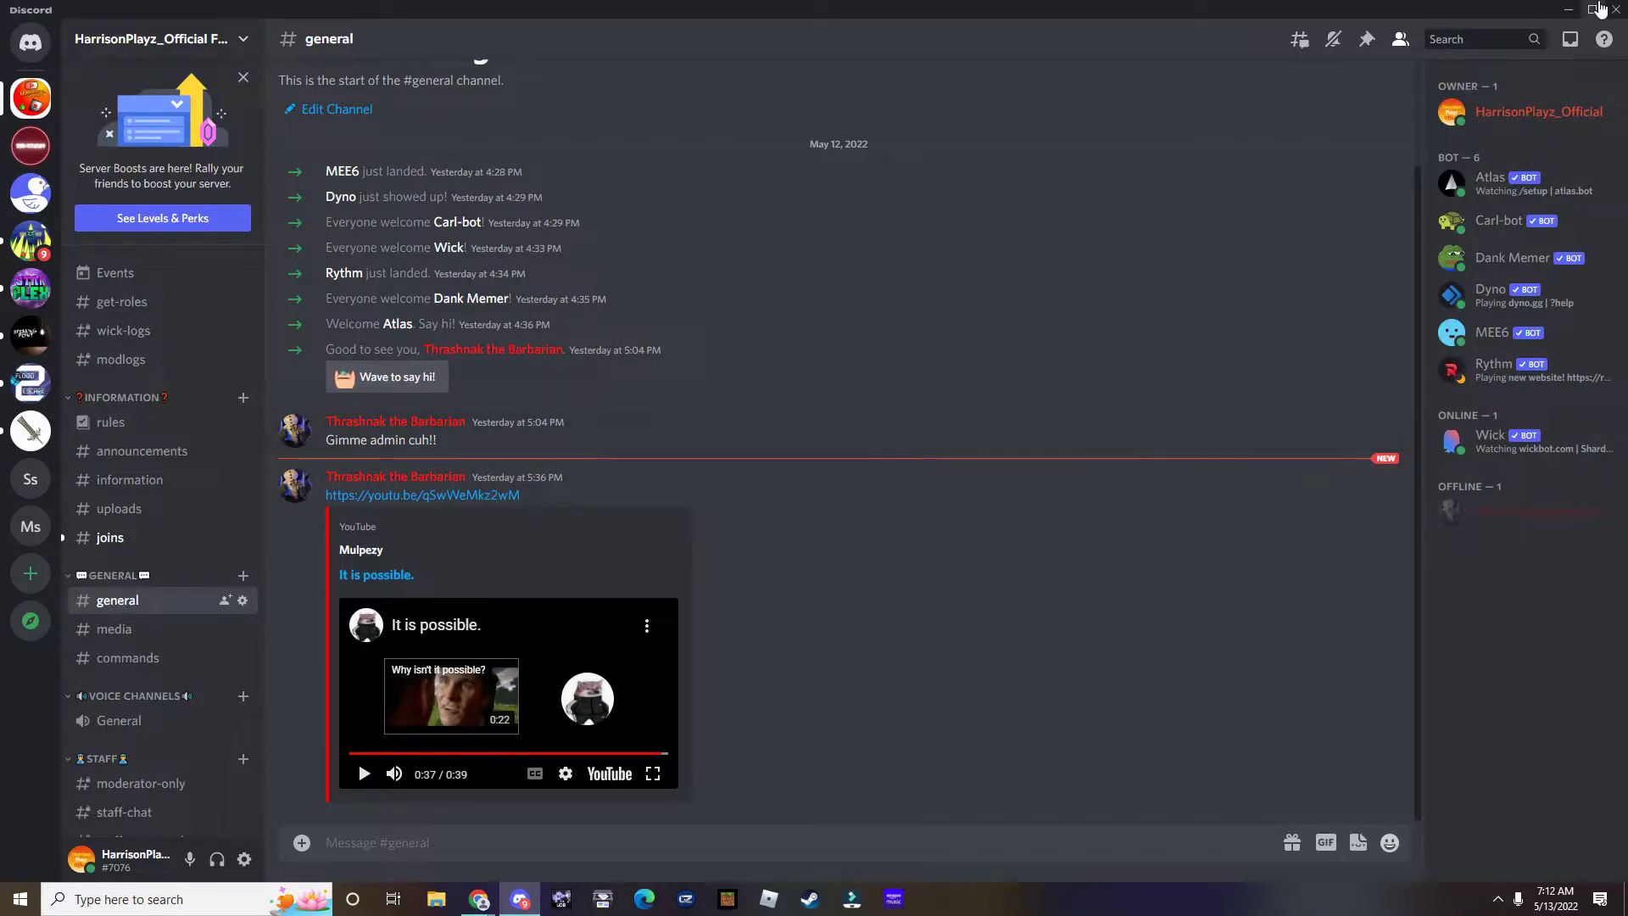
Minimize the Discord server window to reveal the browser behind it.
left_click(1567, 9)
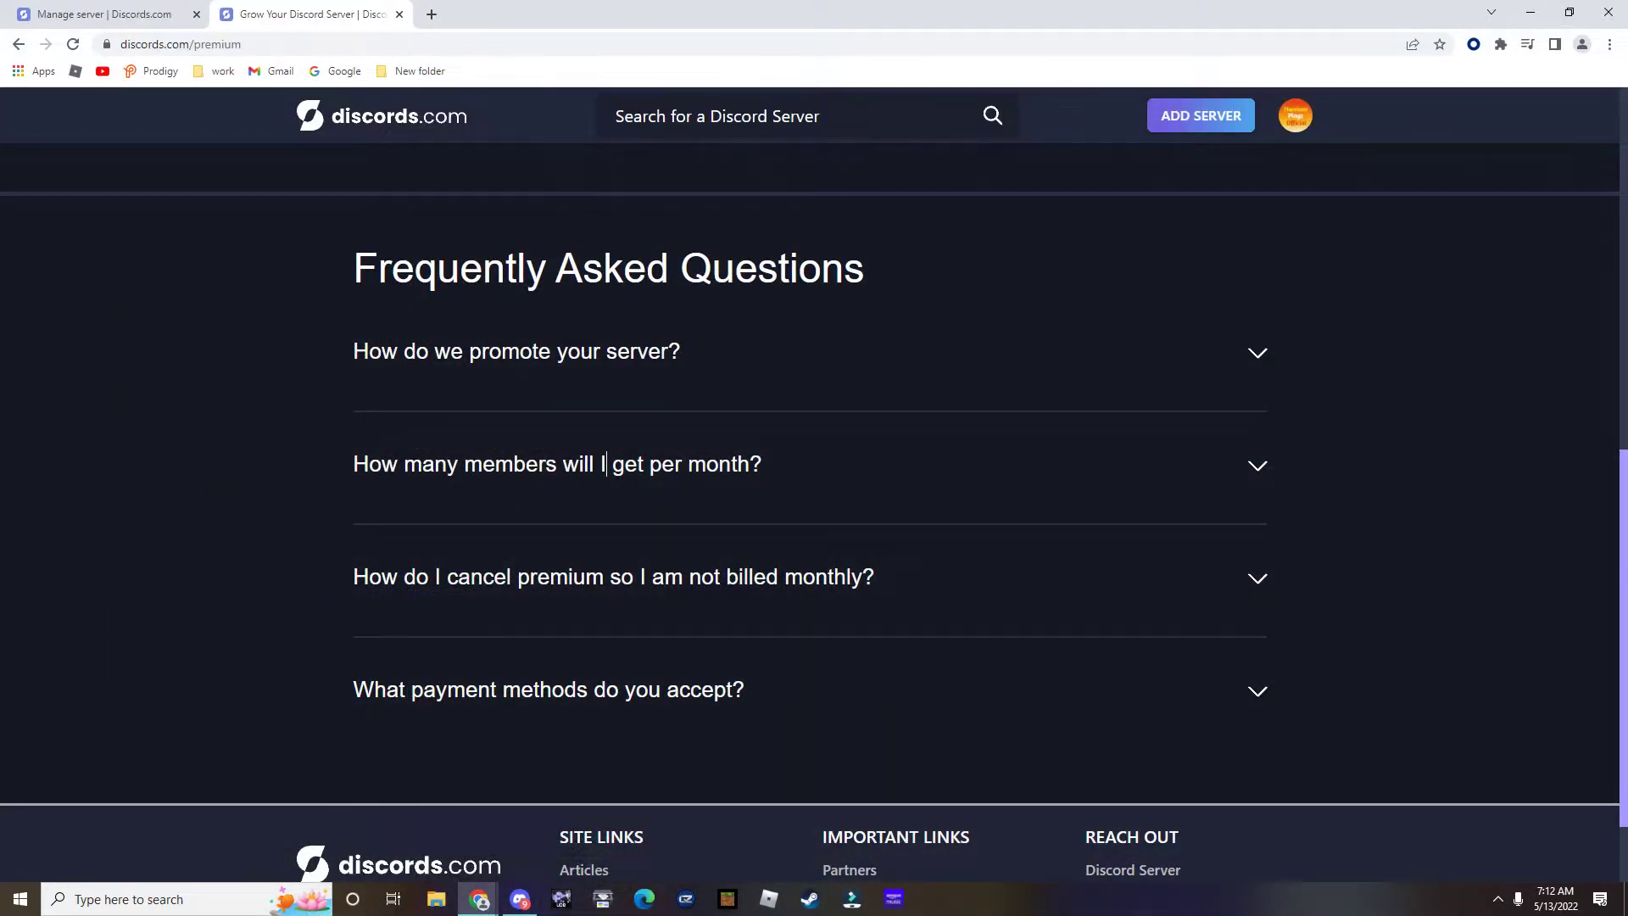
Bring the Roblox fan group page forward, maximized, after briefly revisiting Discord.
key("alt+Tab")
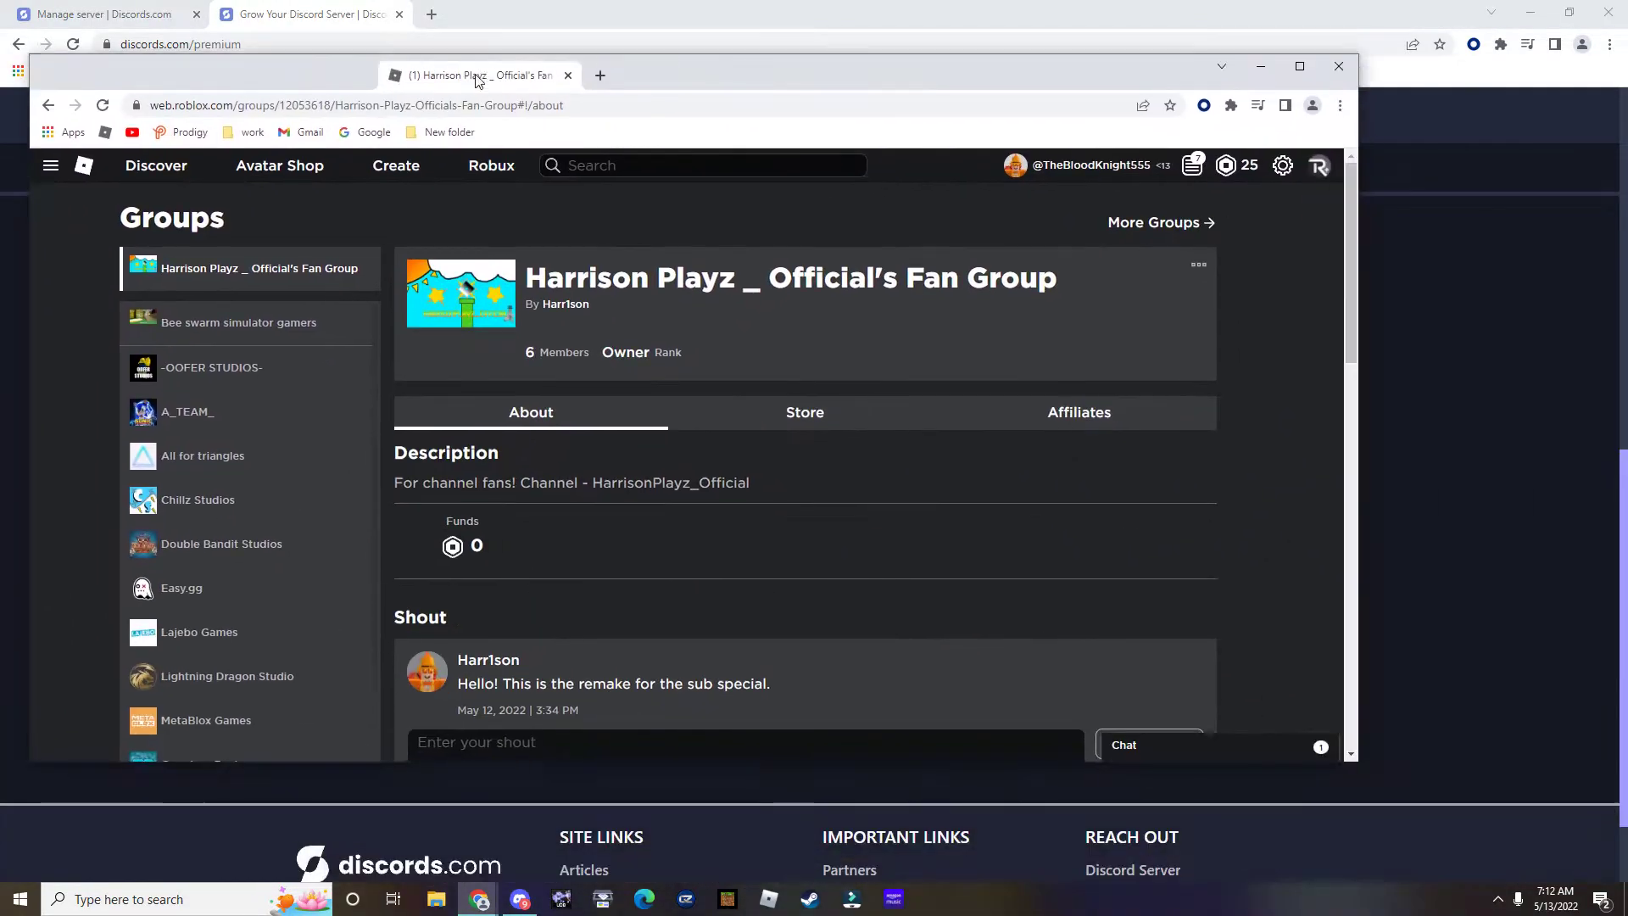
left_click(1312, 72)
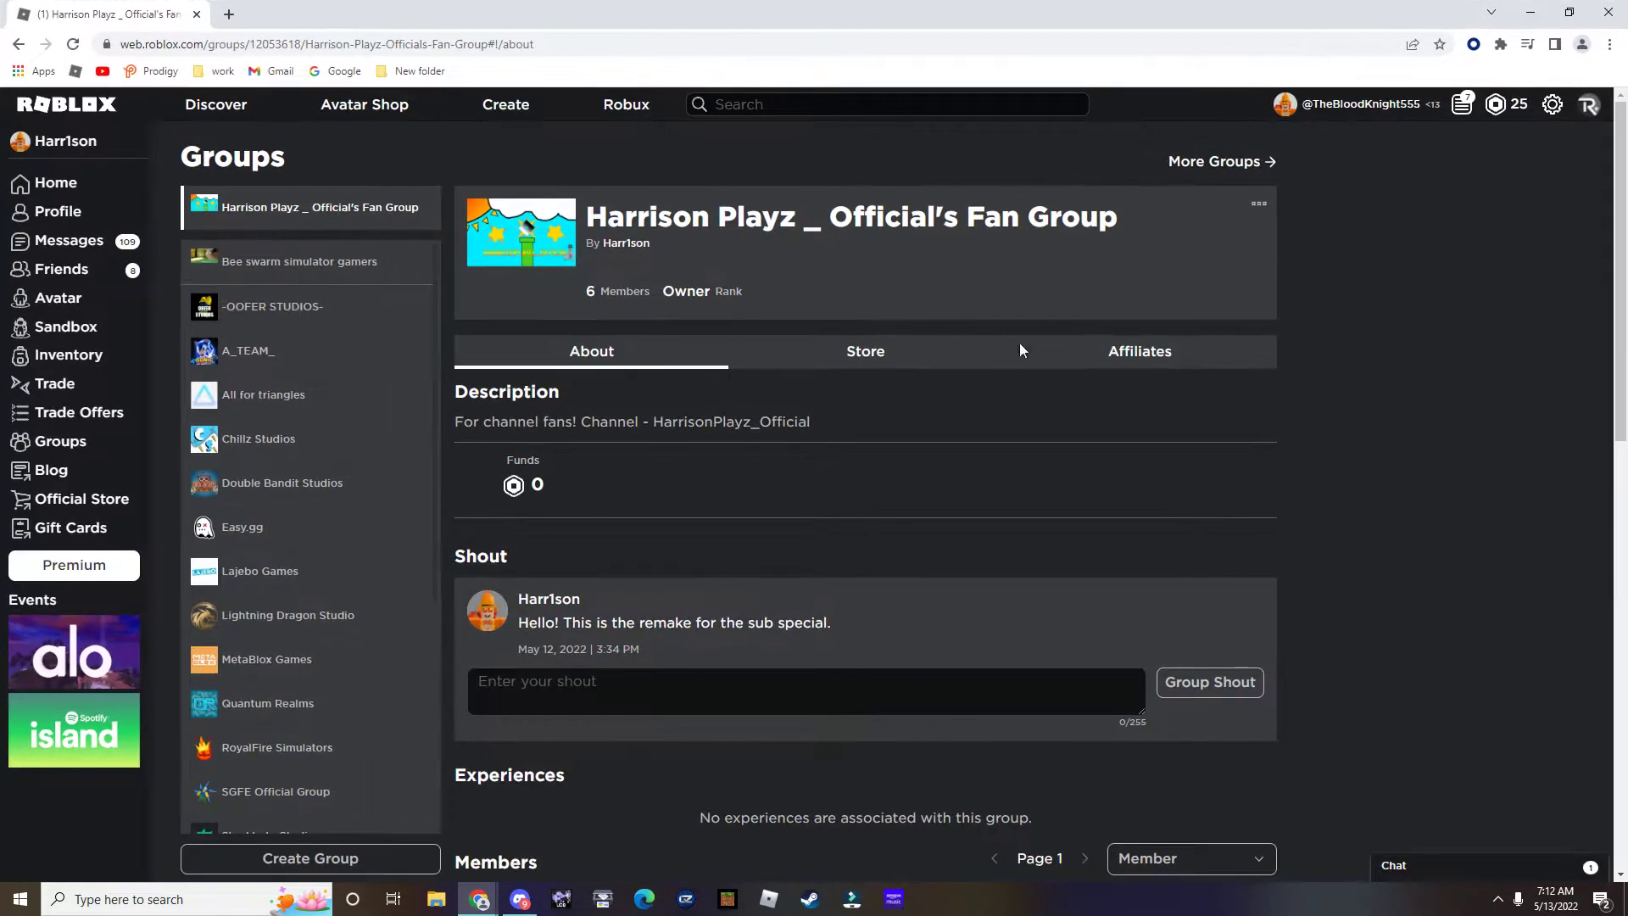
left_click(519, 900)
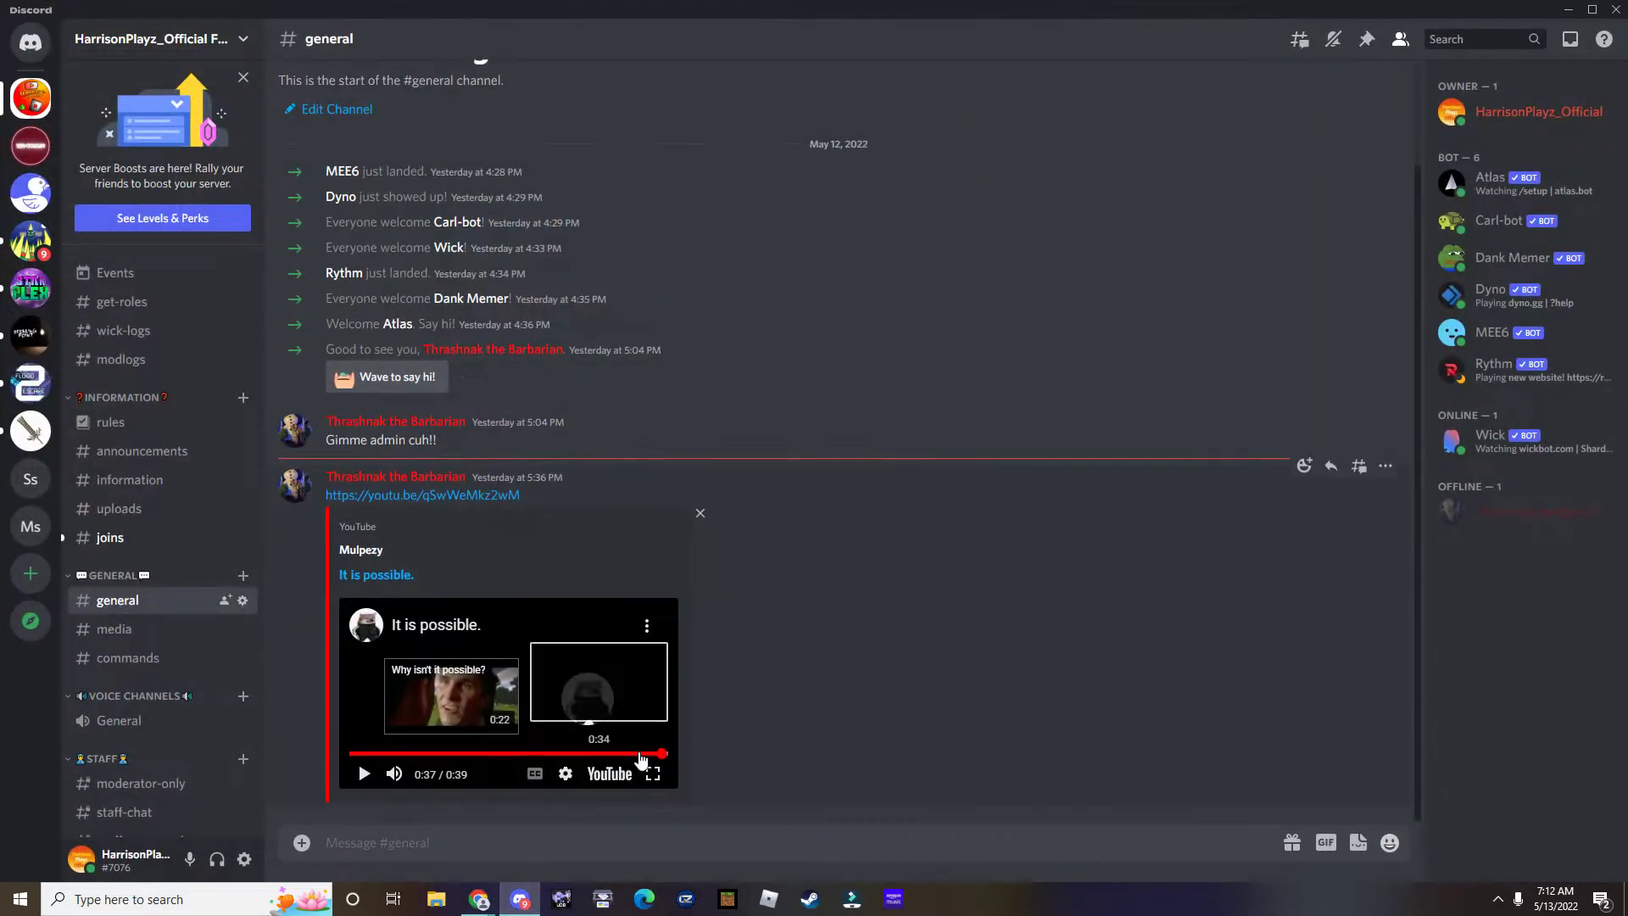
left_click(1568, 10)
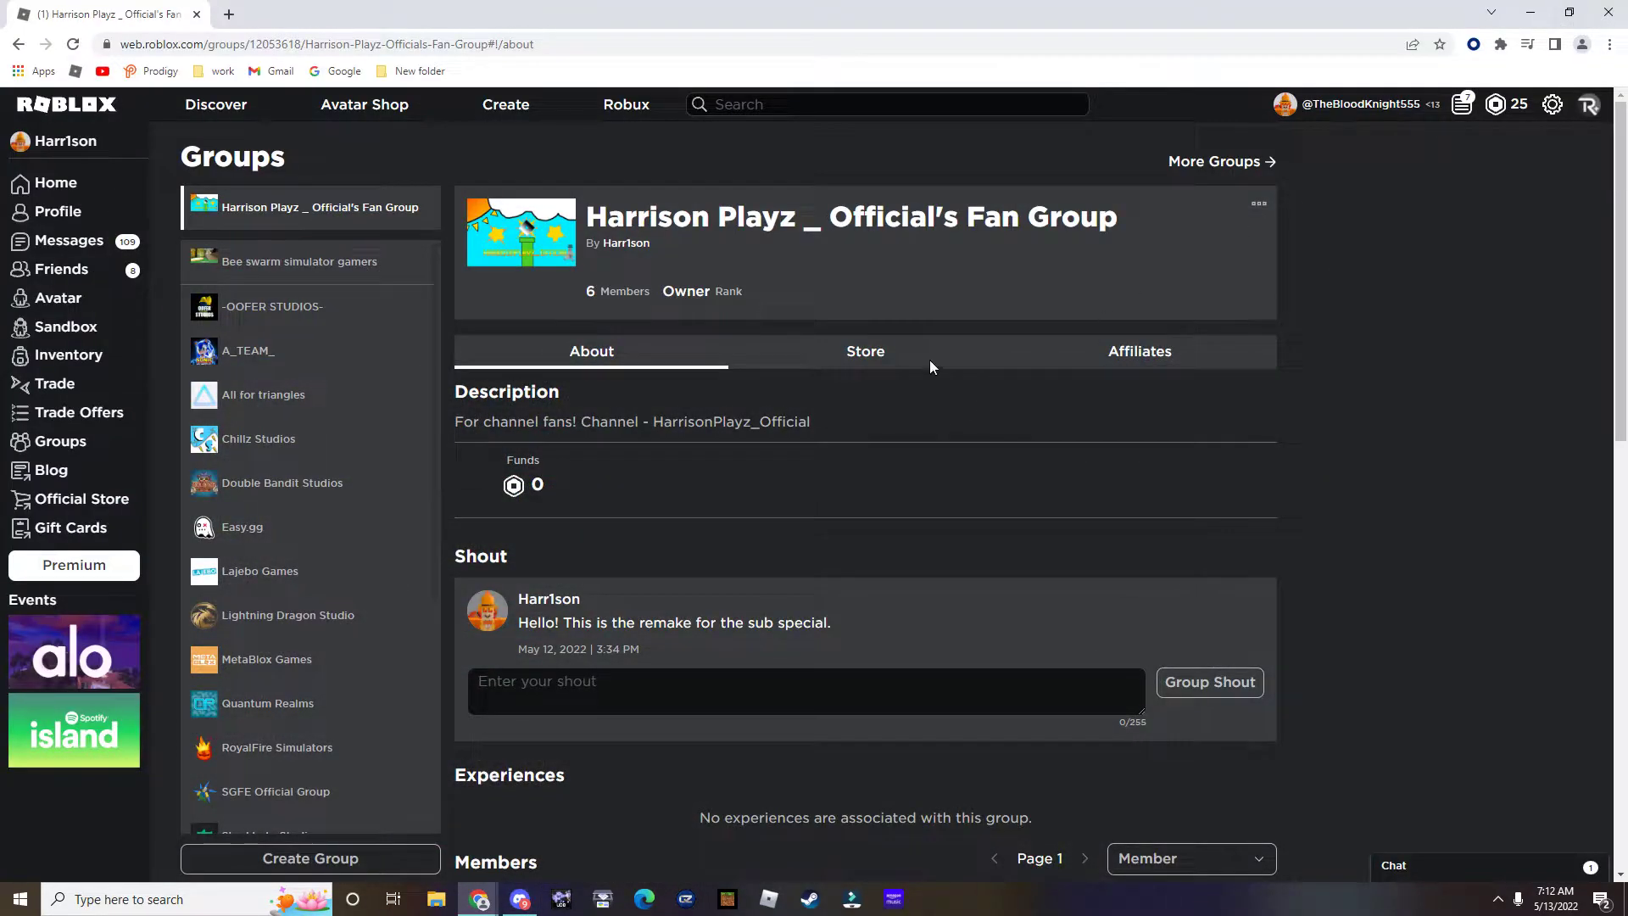
scroll(957, 494, "down", 1)
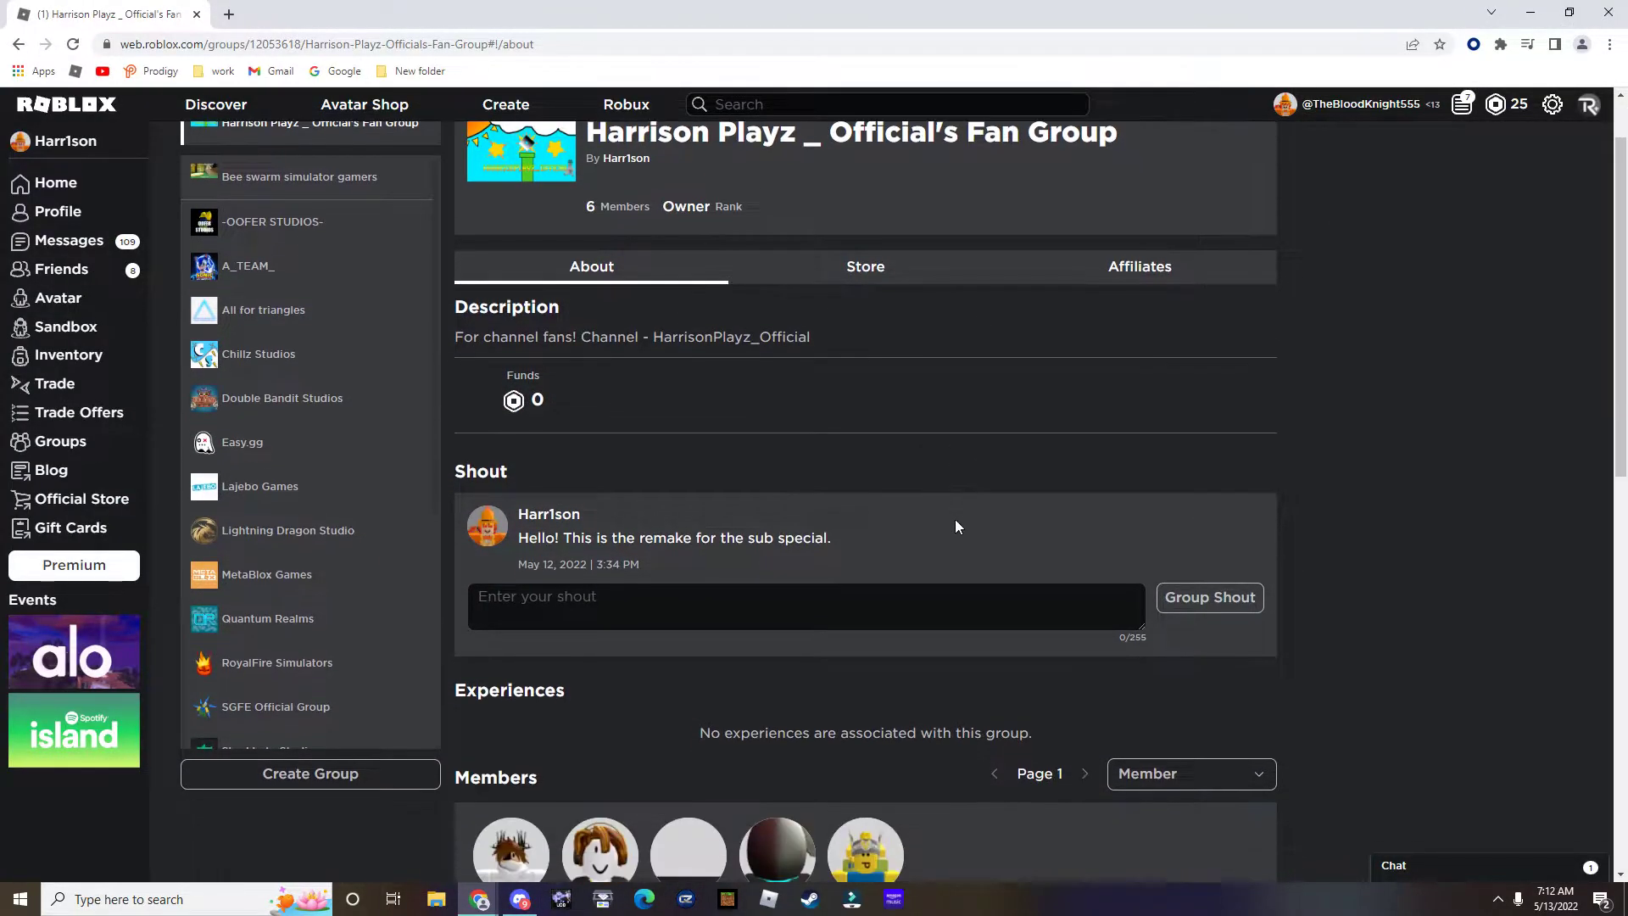
scroll(955, 519, "up", 1)
scroll(938, 515, "down", 2)
scroll(805, 641, "down", 1)
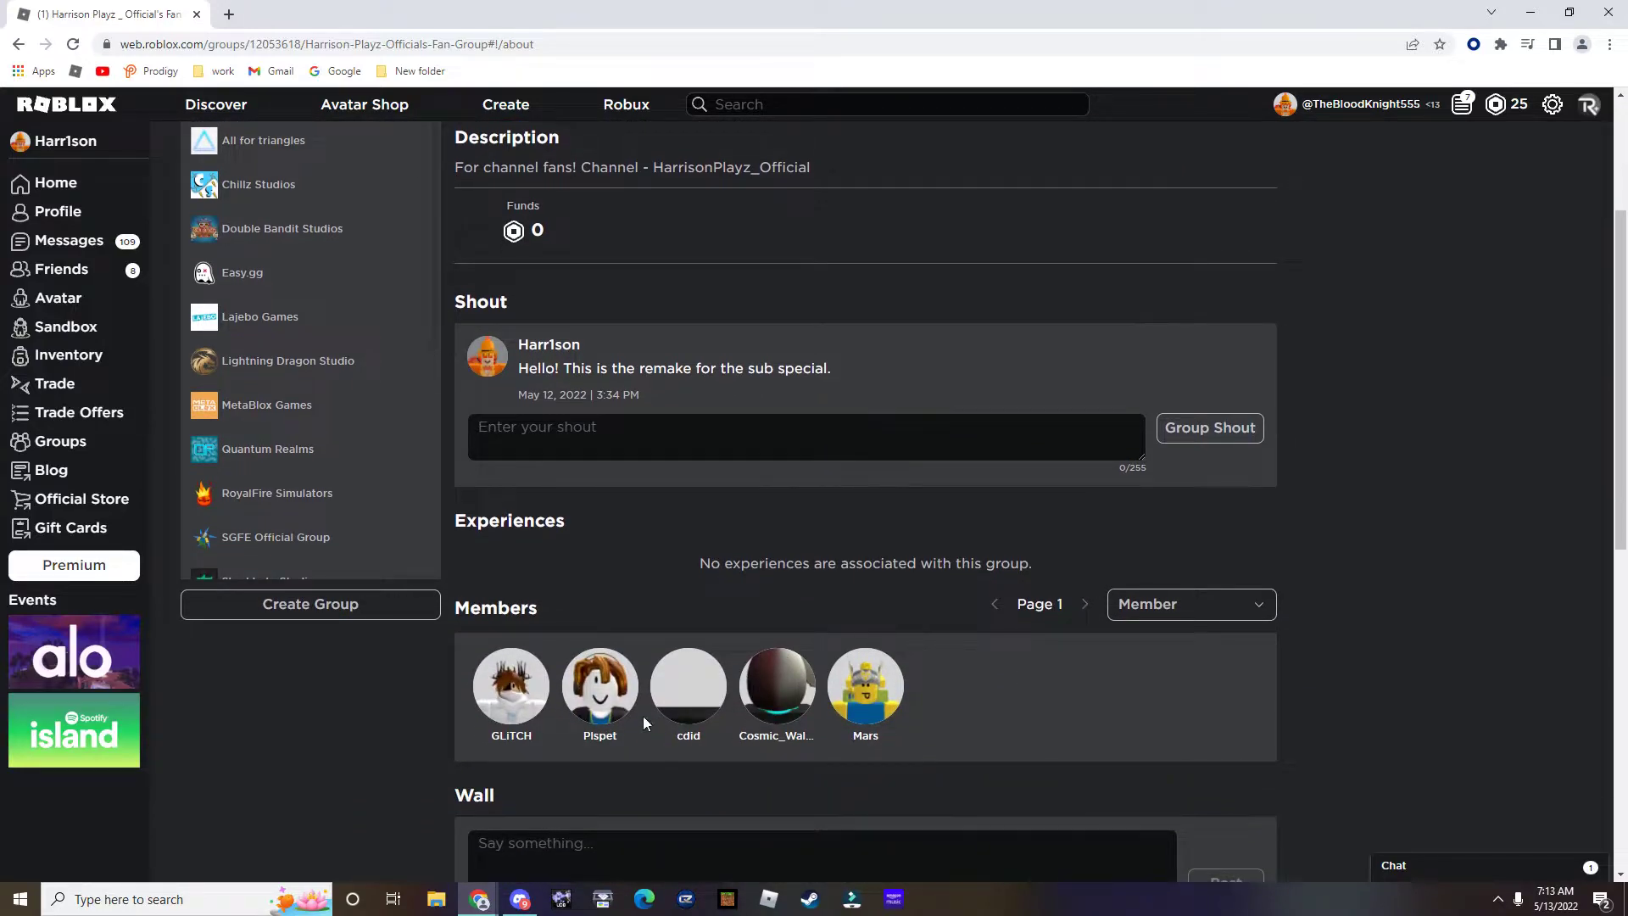
scroll(893, 594, "up", 2)
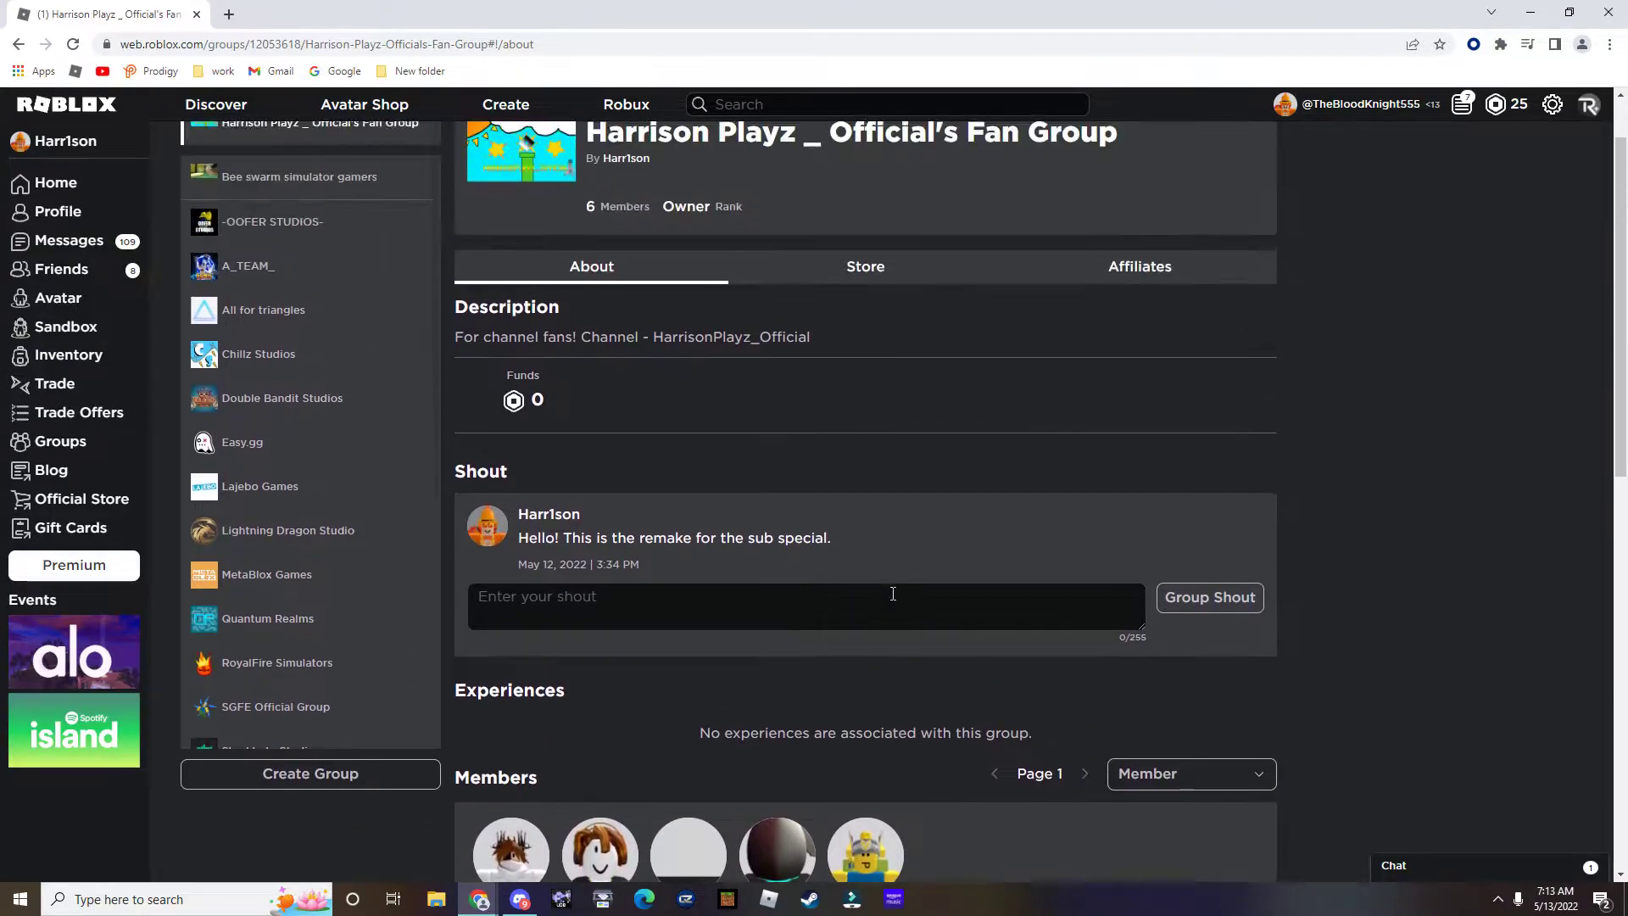
scroll(890, 562, "up", 1)
Browse the group's Store and About tabs, ending on Affiliates with one 22,056-member ally.
left_click(891, 360)
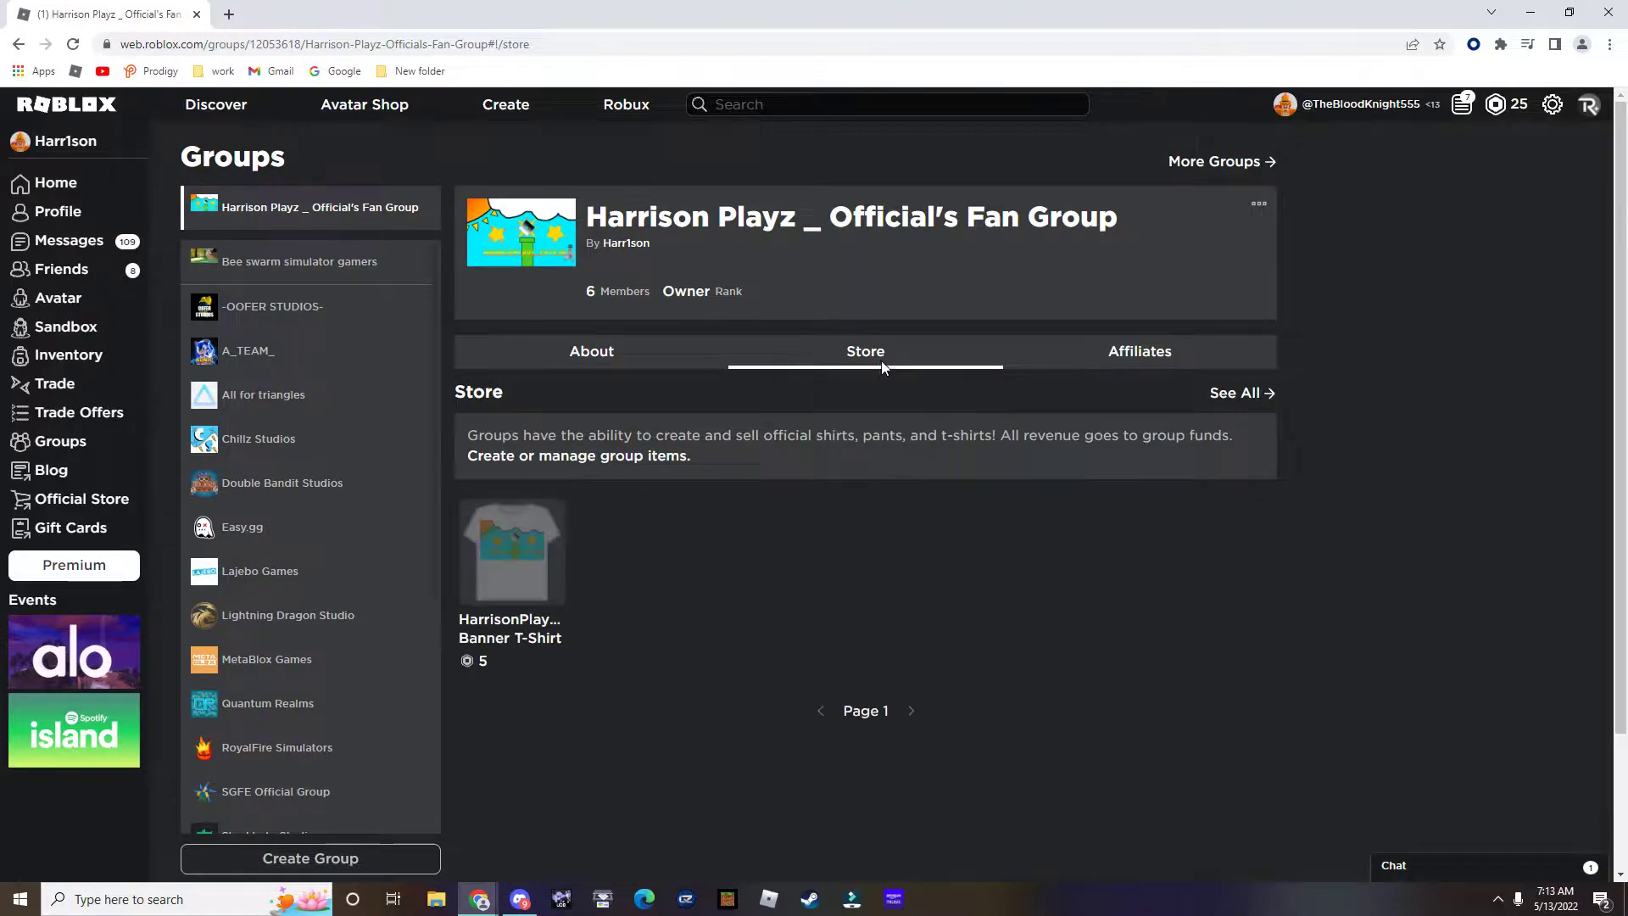
left_click(641, 365)
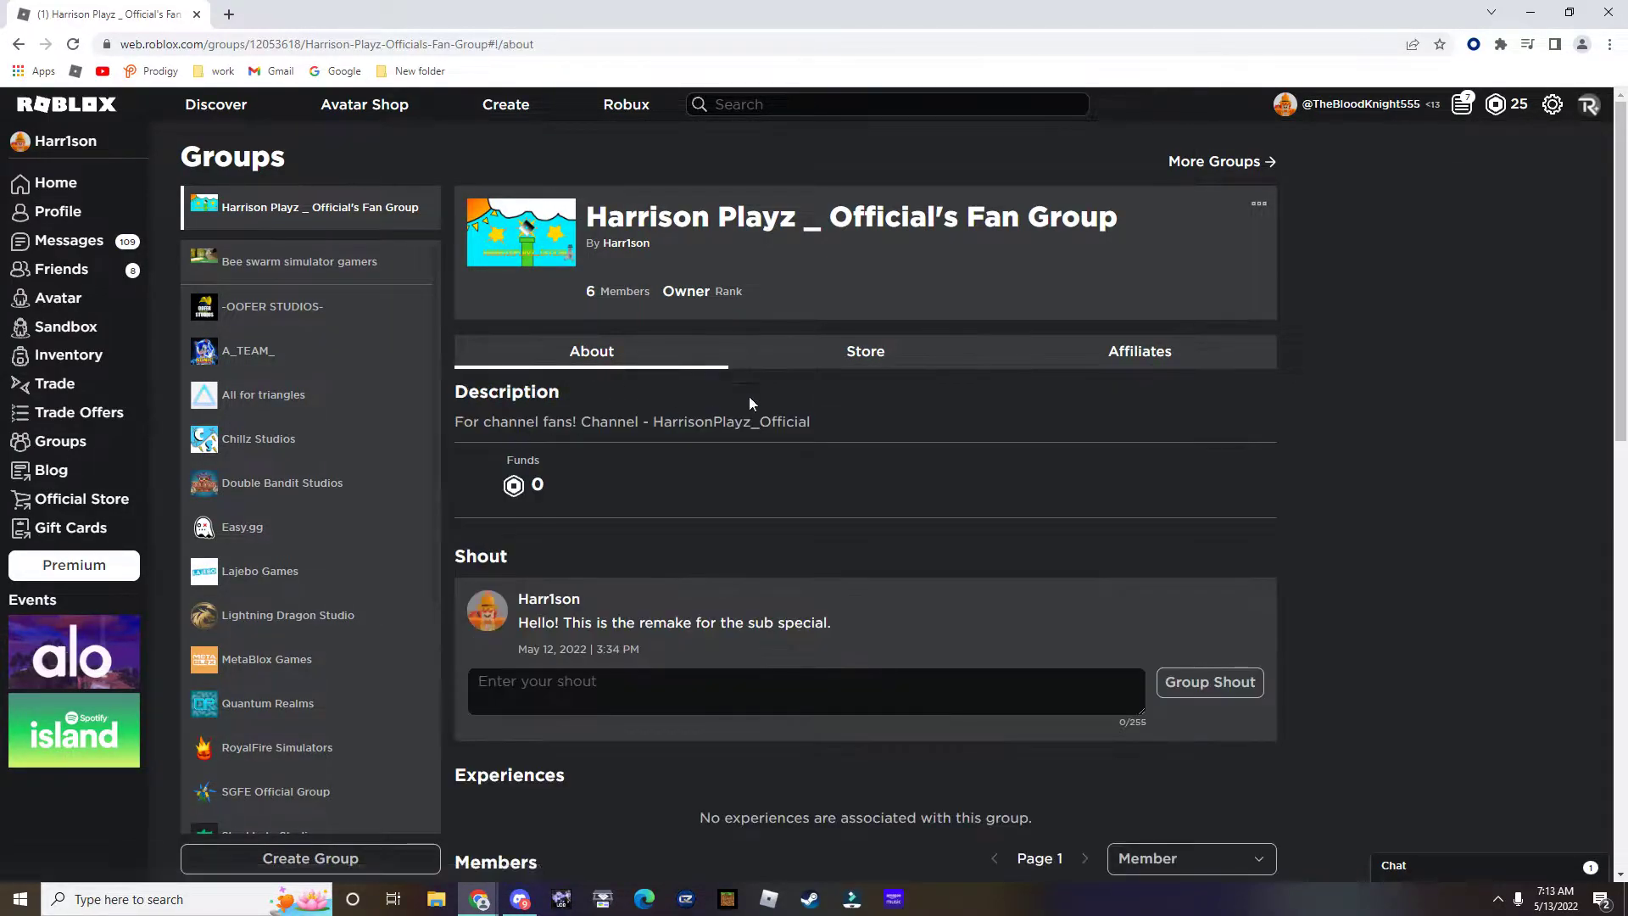
left_click(757, 361)
left_click(619, 362)
left_click(1206, 359)
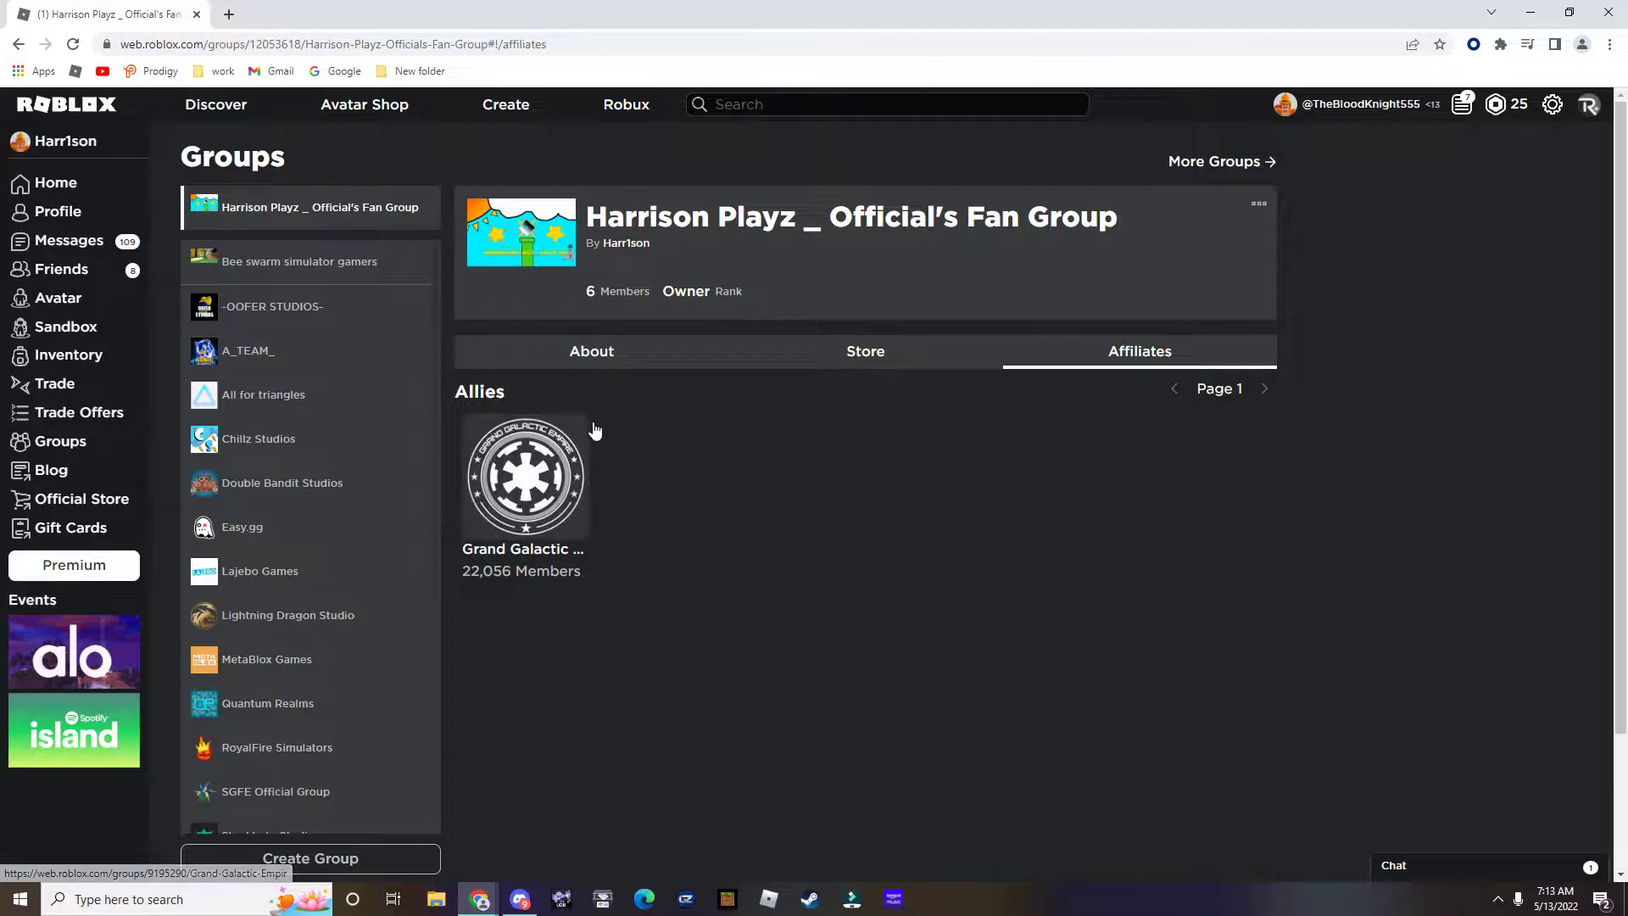
Open the allied Grand Galactic Empire group and join it with Civilian rank.
left_click(570, 494)
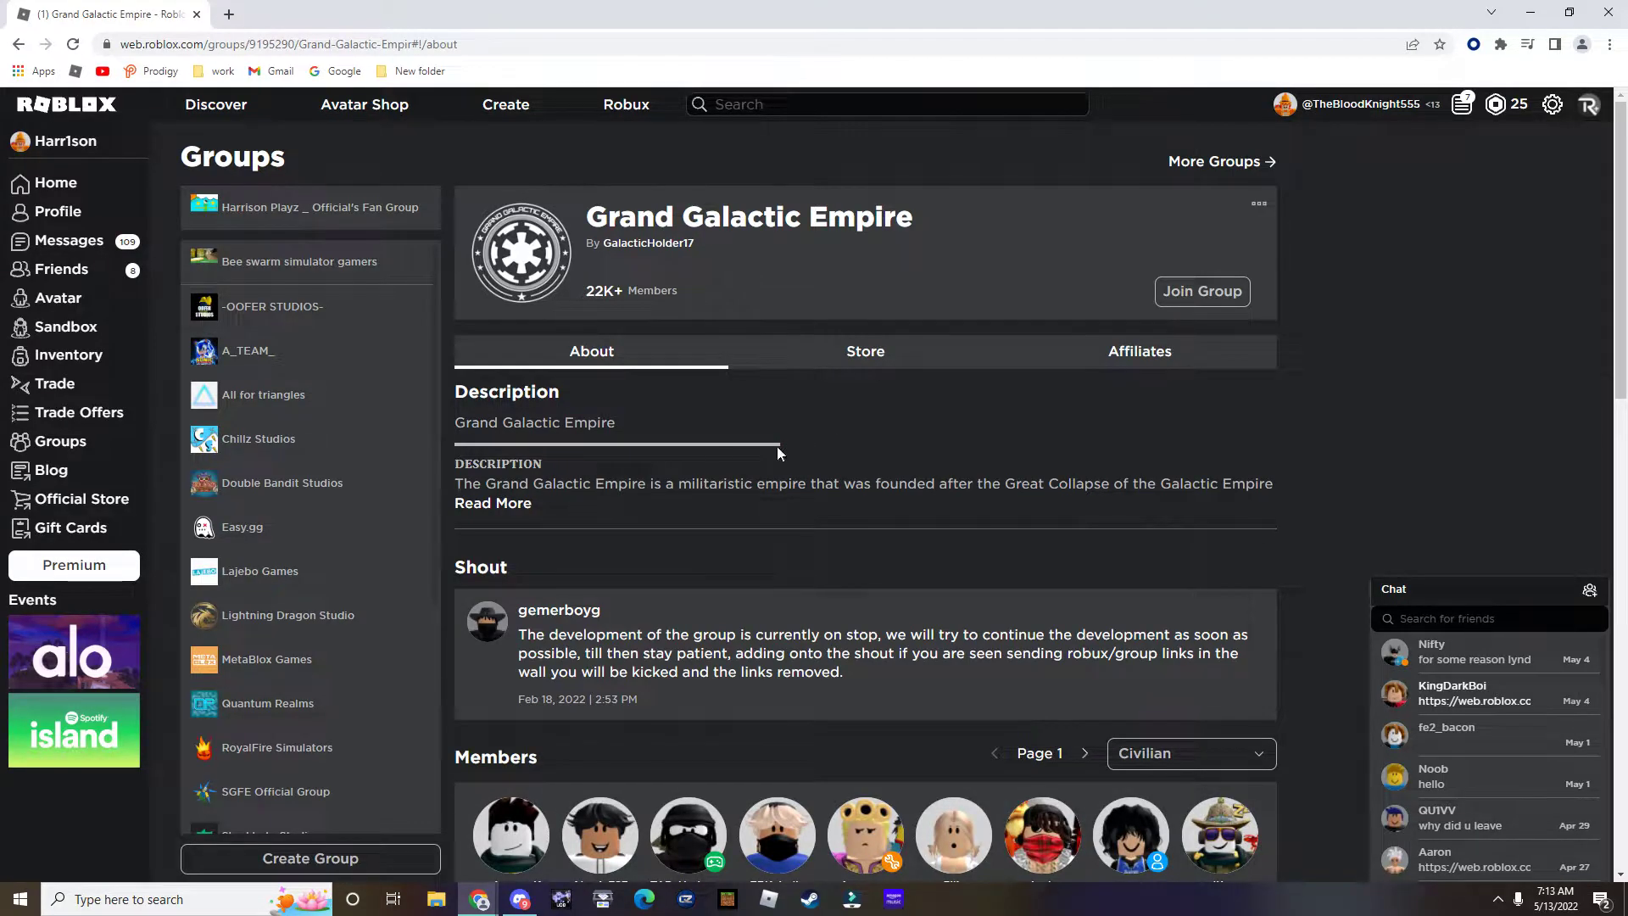
left_click(1229, 295)
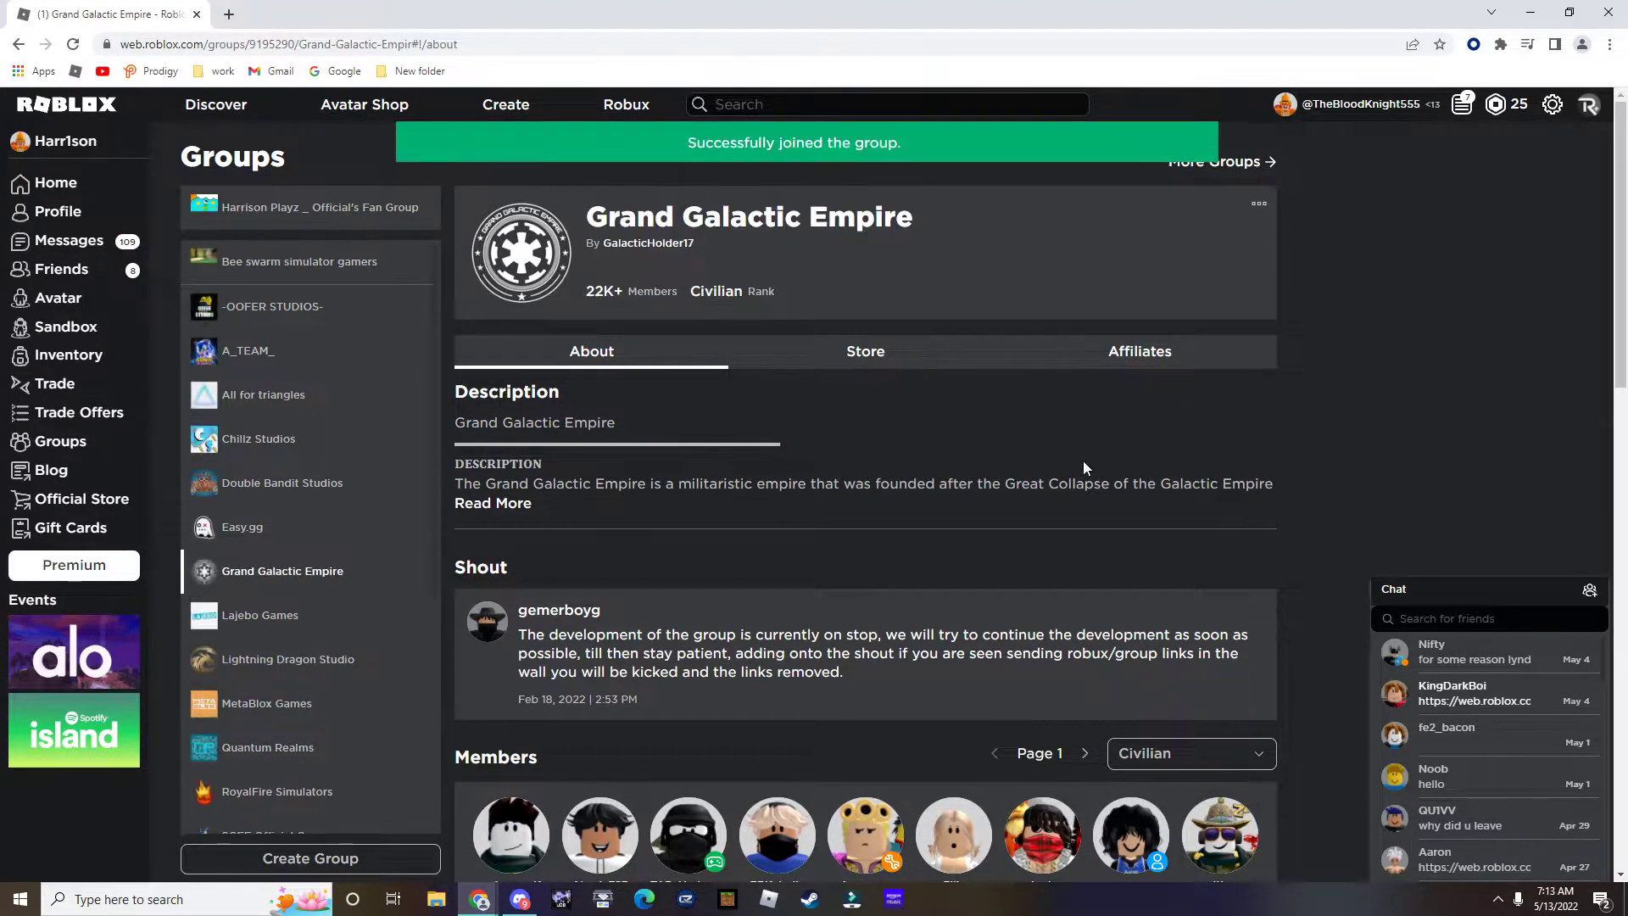
scroll(1082, 461, "down", 2)
scroll(1088, 468, "down", 1)
scroll(1082, 481, "down", 1)
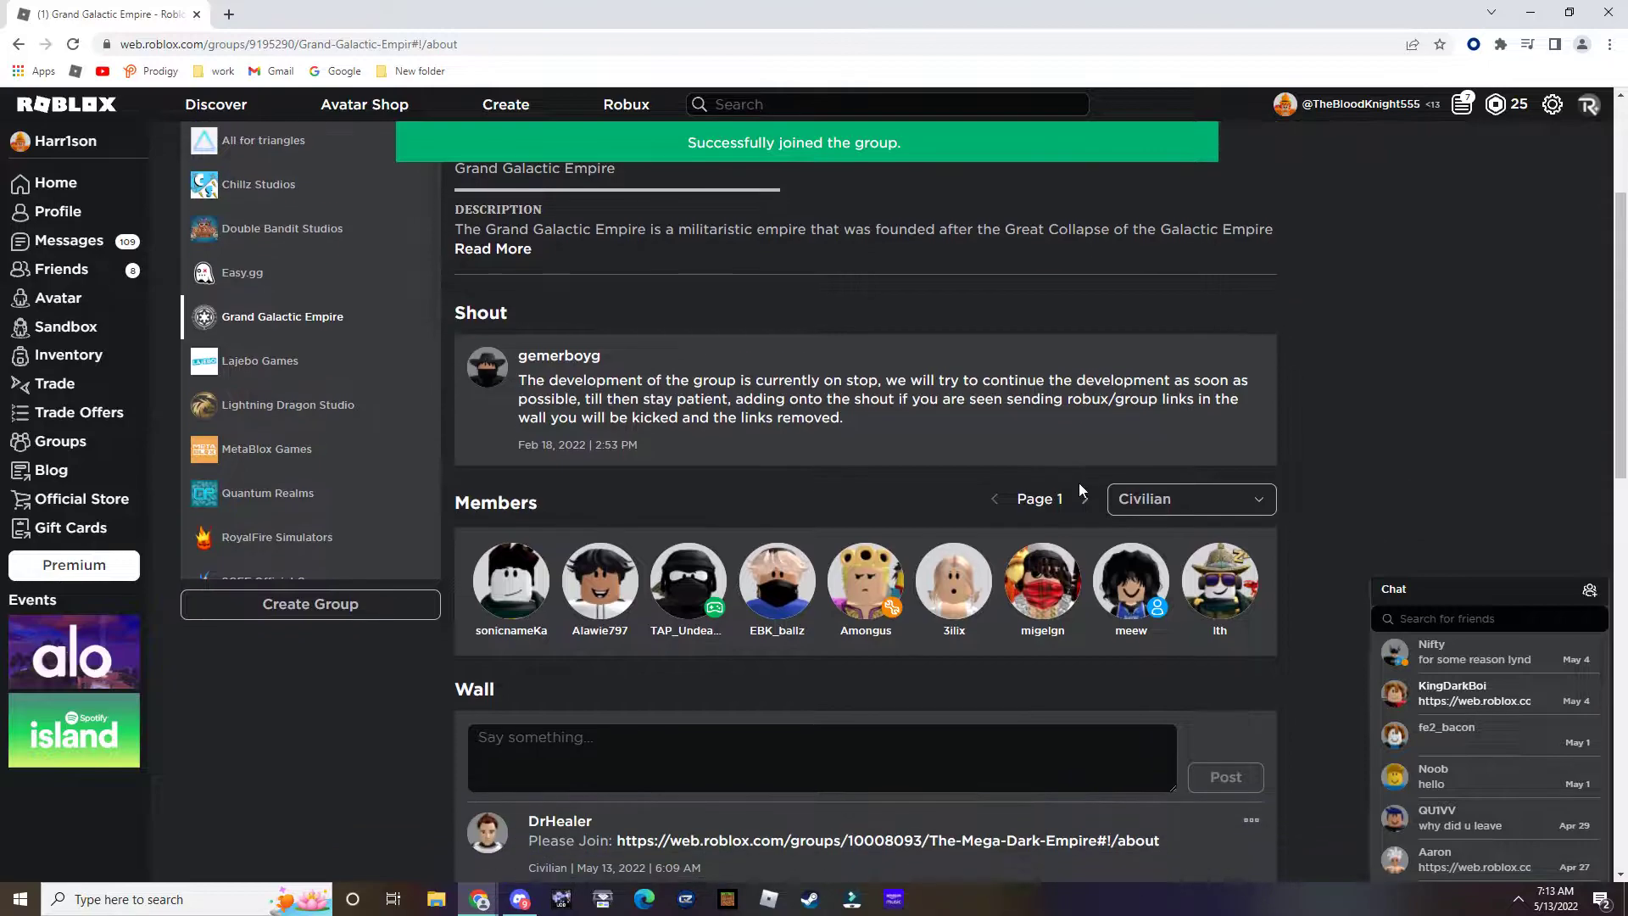
scroll(1071, 496, "down", 2)
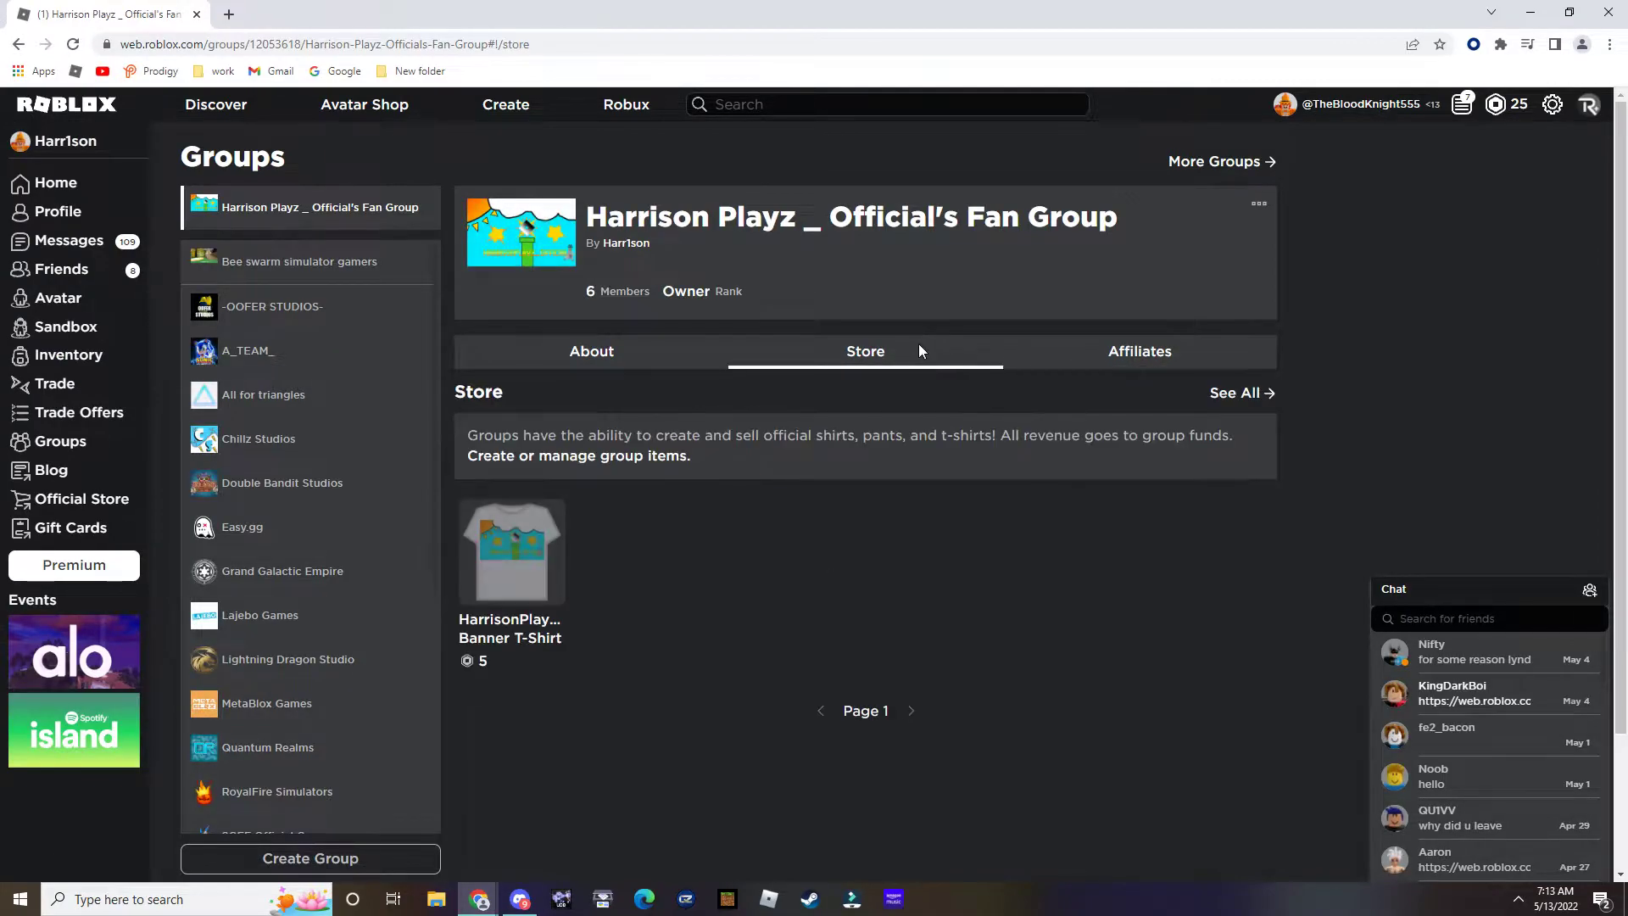
left_click(1043, 359)
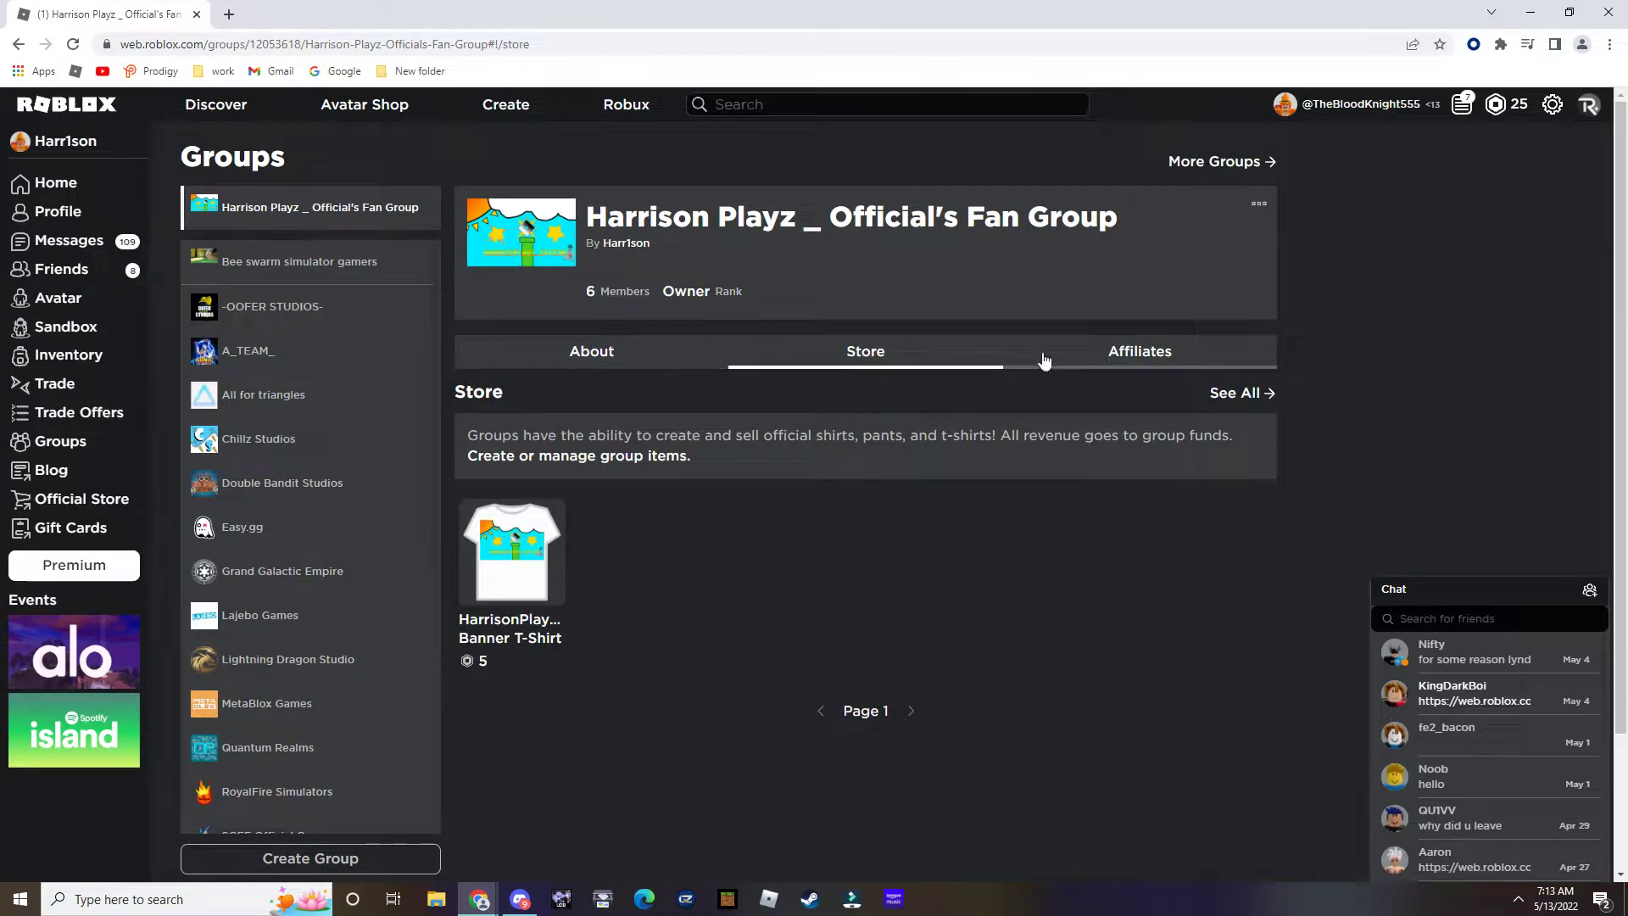
Page through Grand Galactic Empire's allies up to Page 10.
left_click(514, 509)
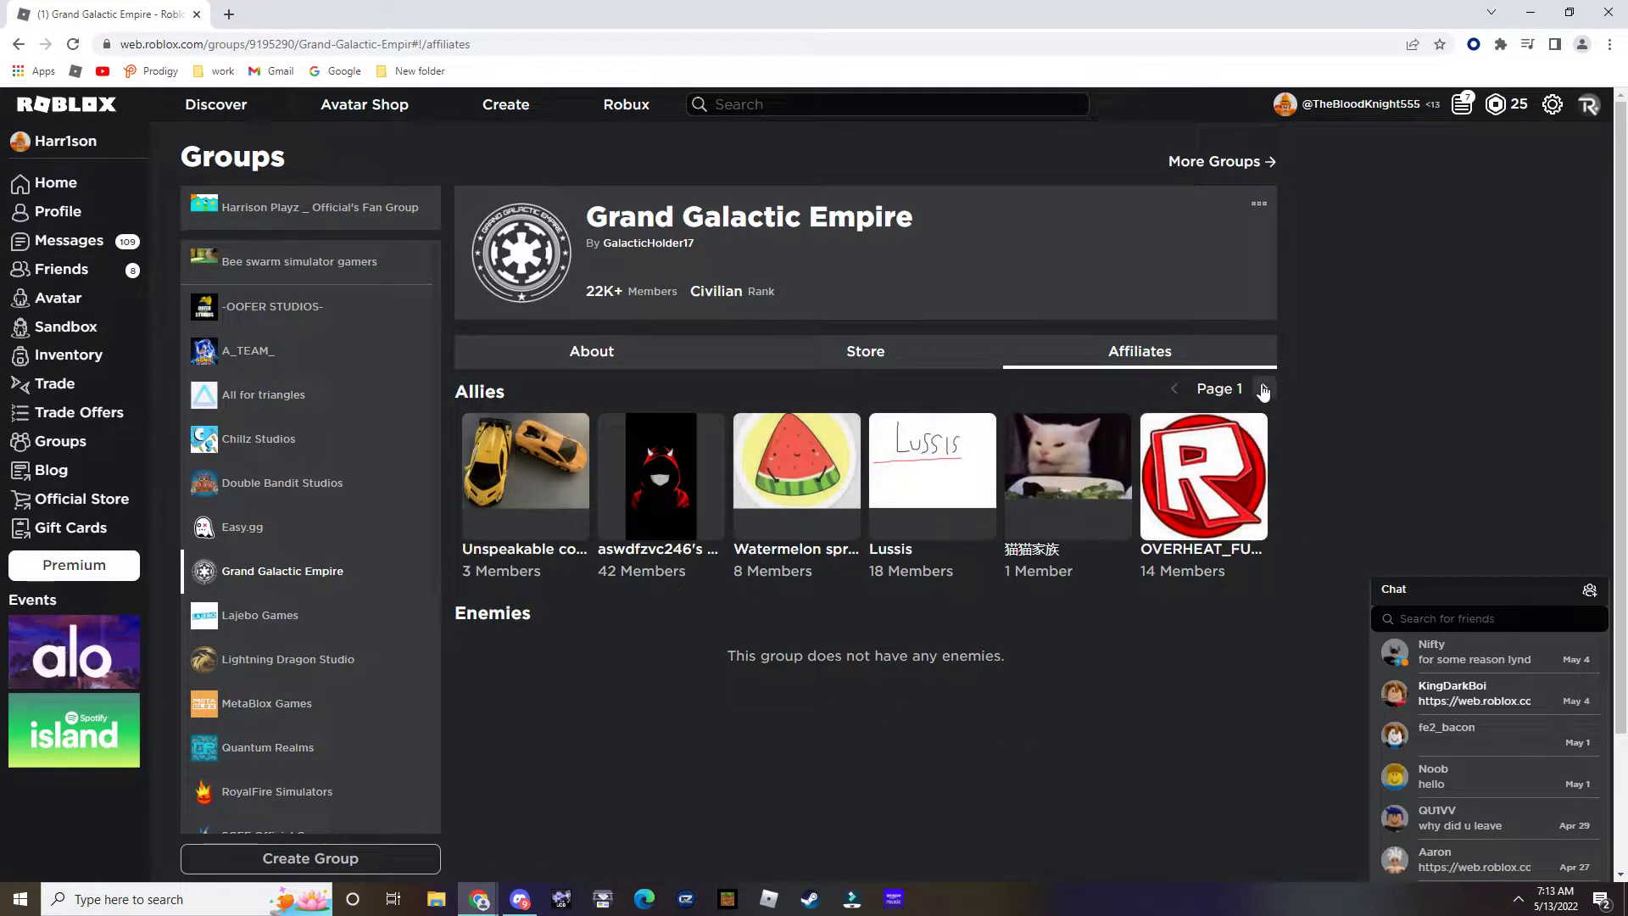
left_click(1263, 387)
left_click(1262, 388)
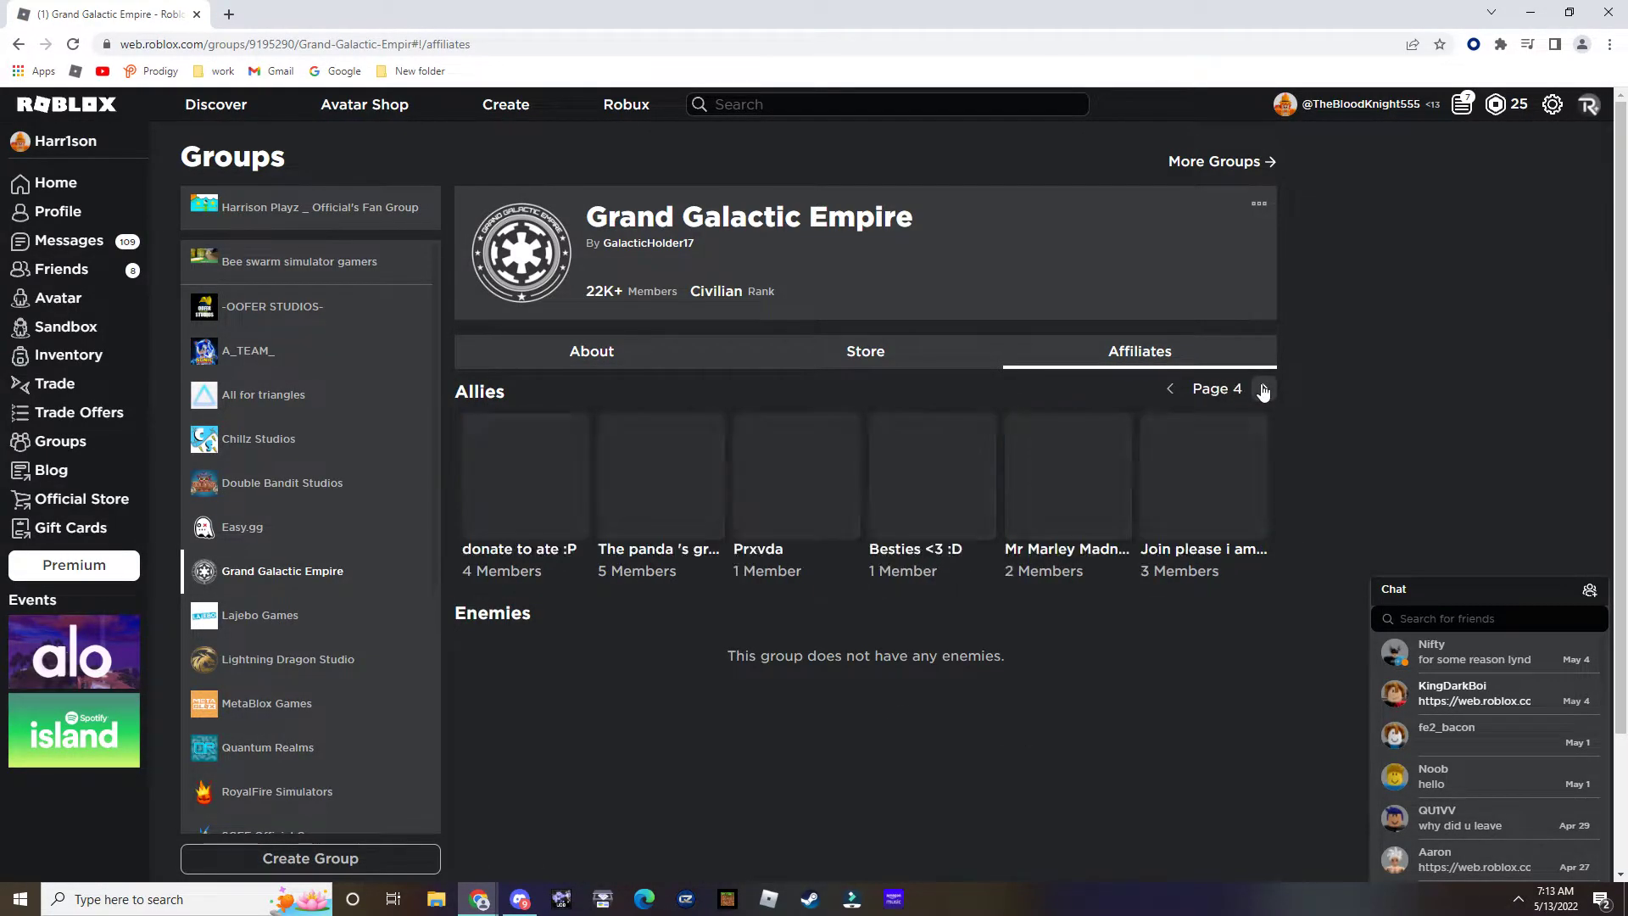
left_click(1264, 389)
left_click(1264, 389)
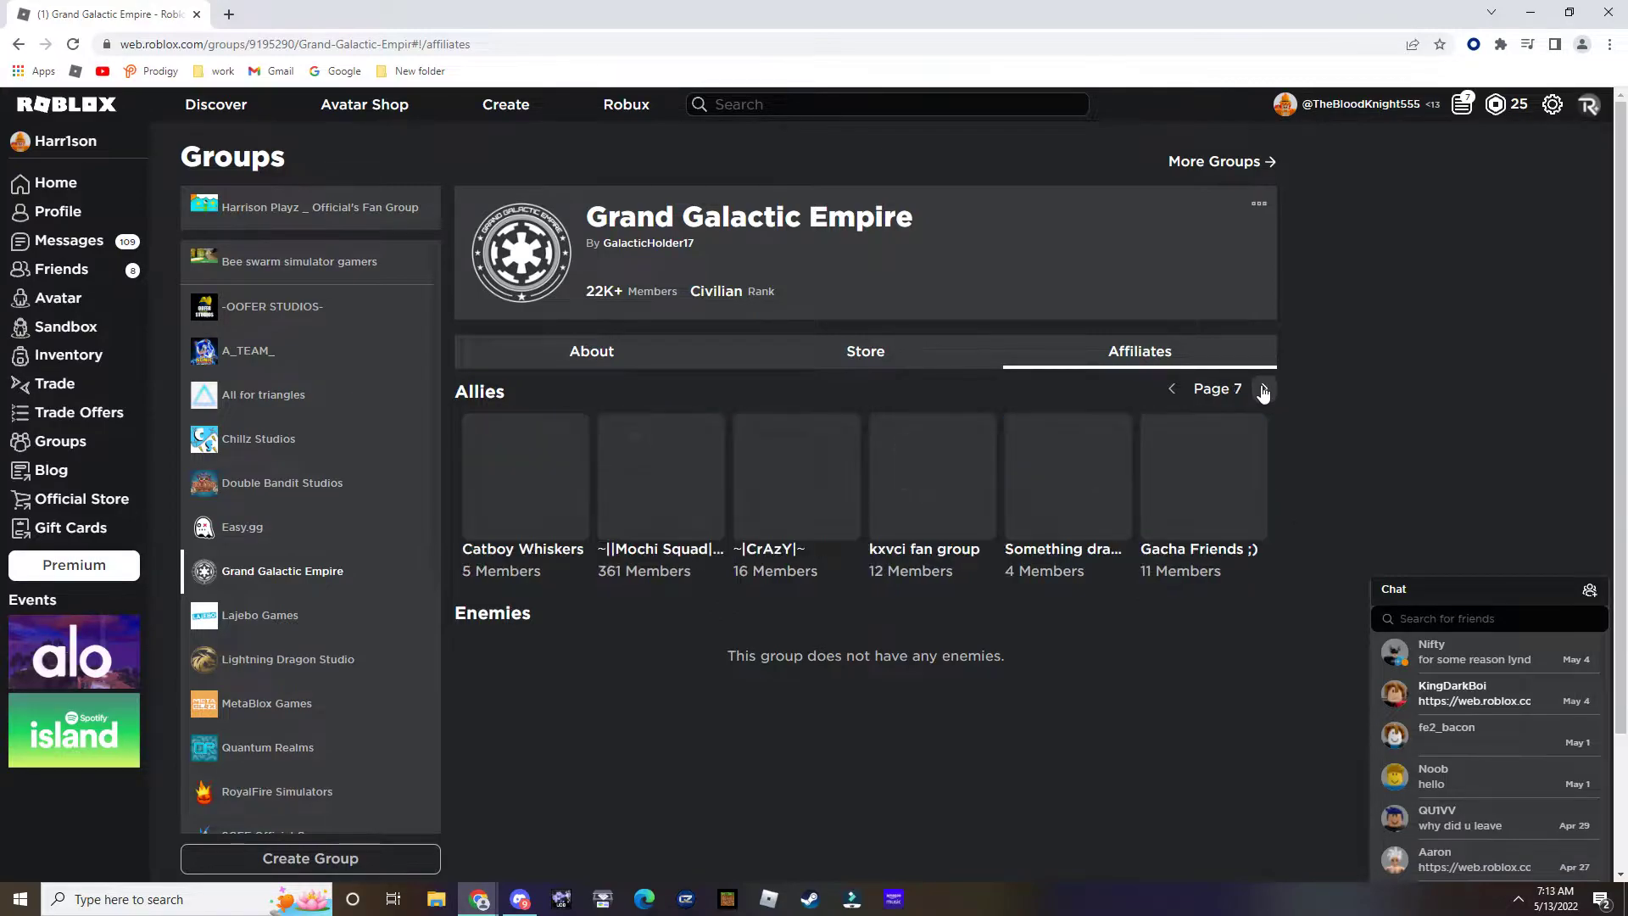
left_click(1261, 391)
left_click(1263, 389)
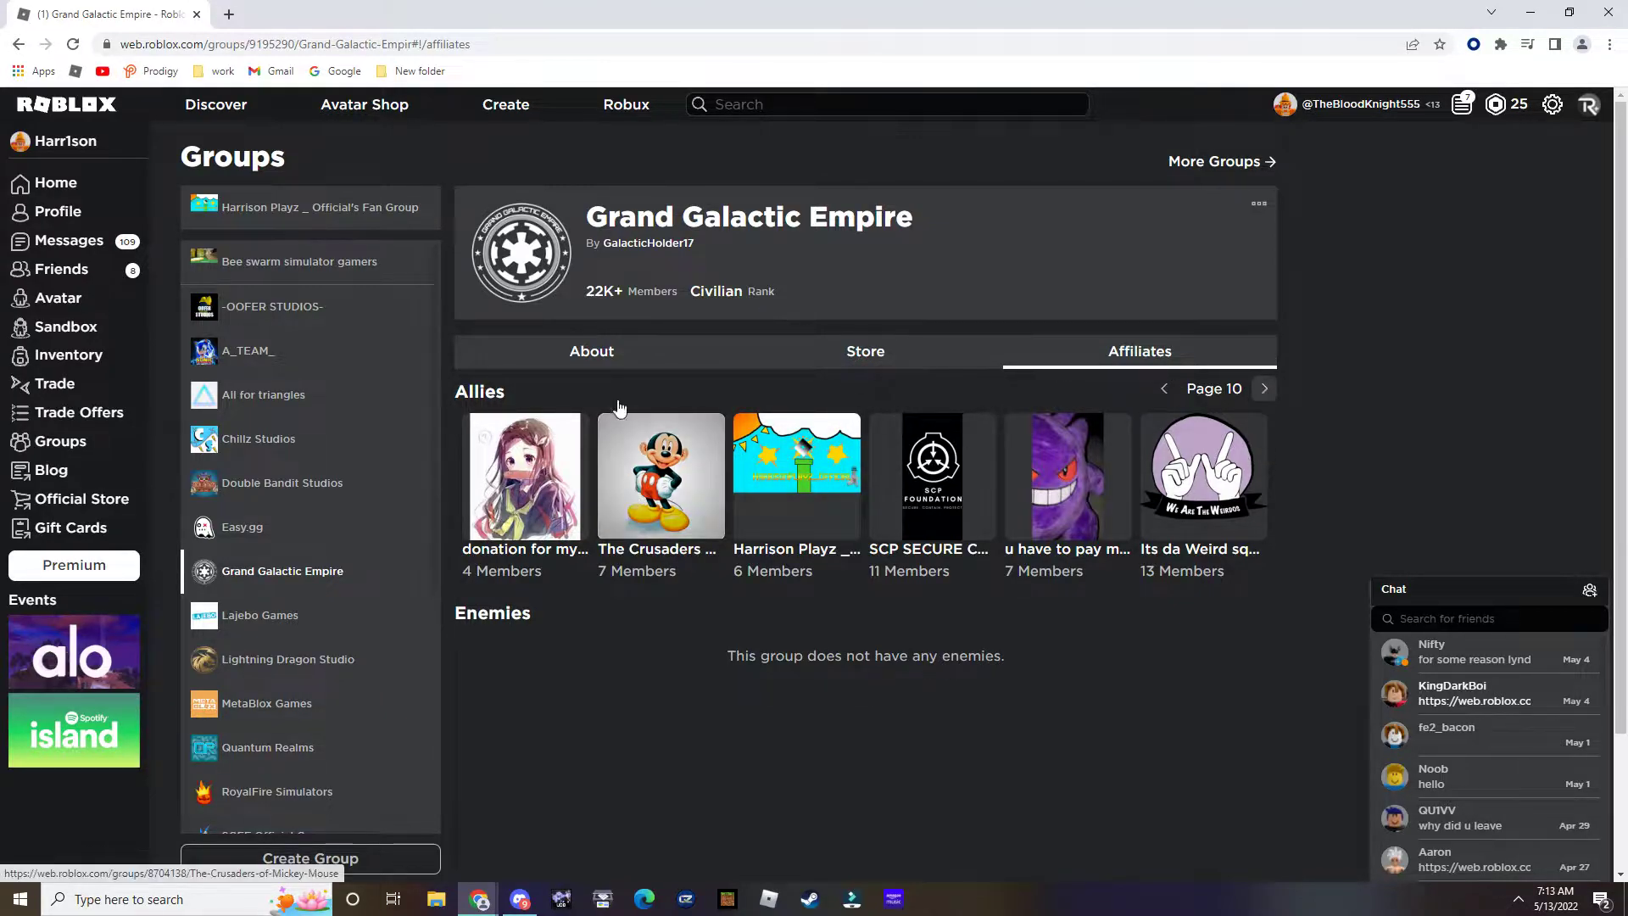
Return to the Harrison Playz fan group's About section.
left_click(28, 52)
left_click(29, 51)
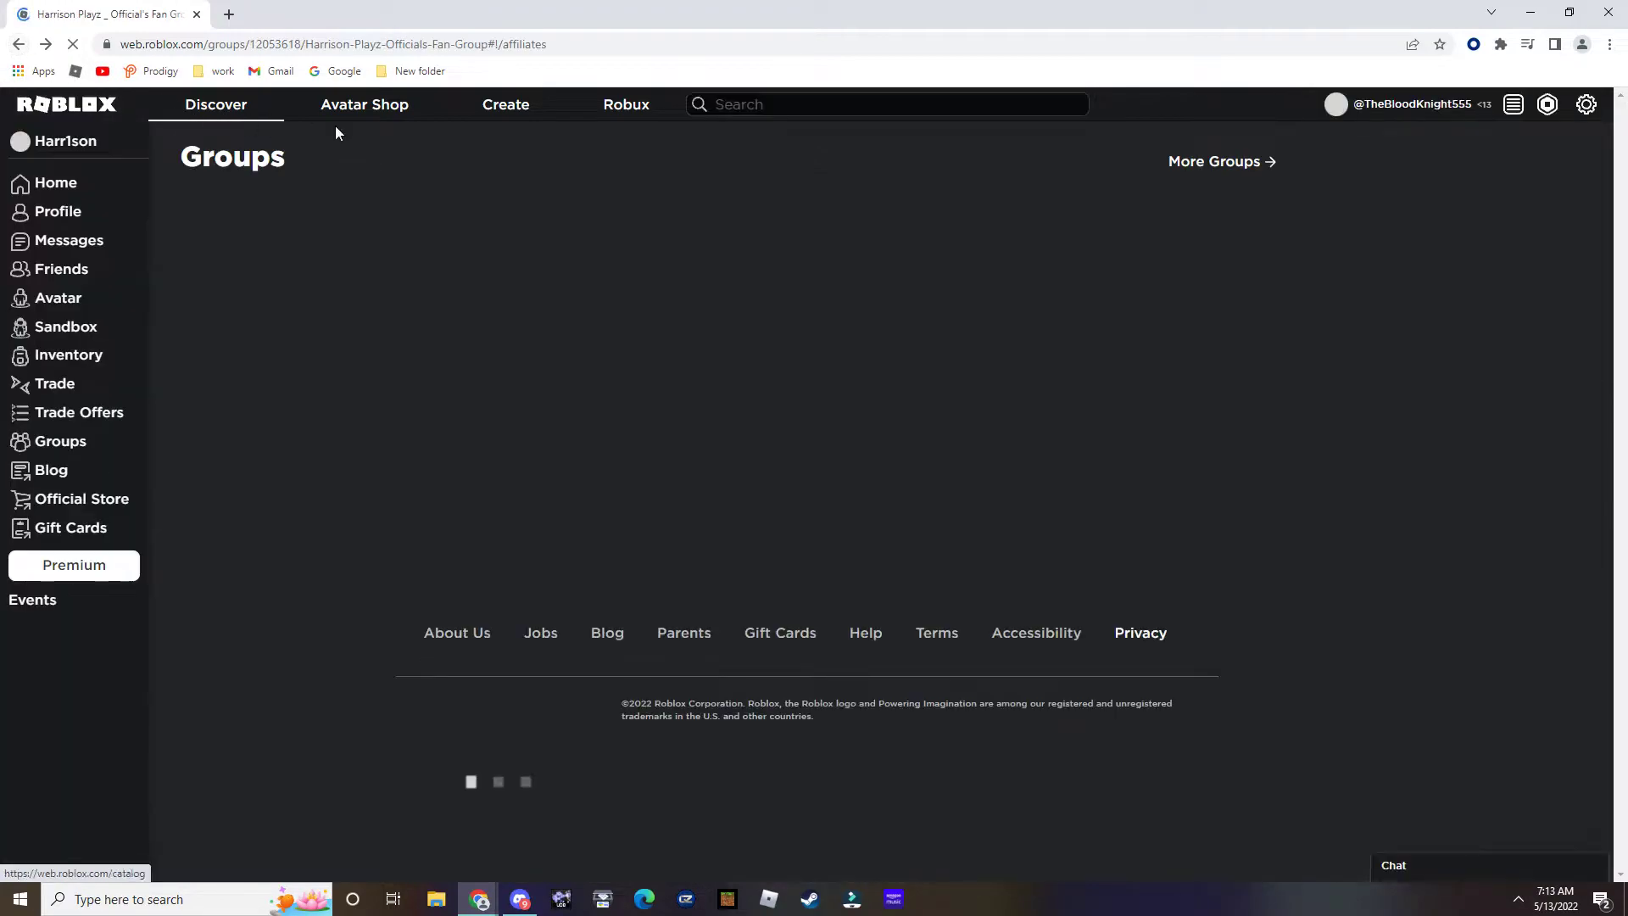
left_click(647, 346)
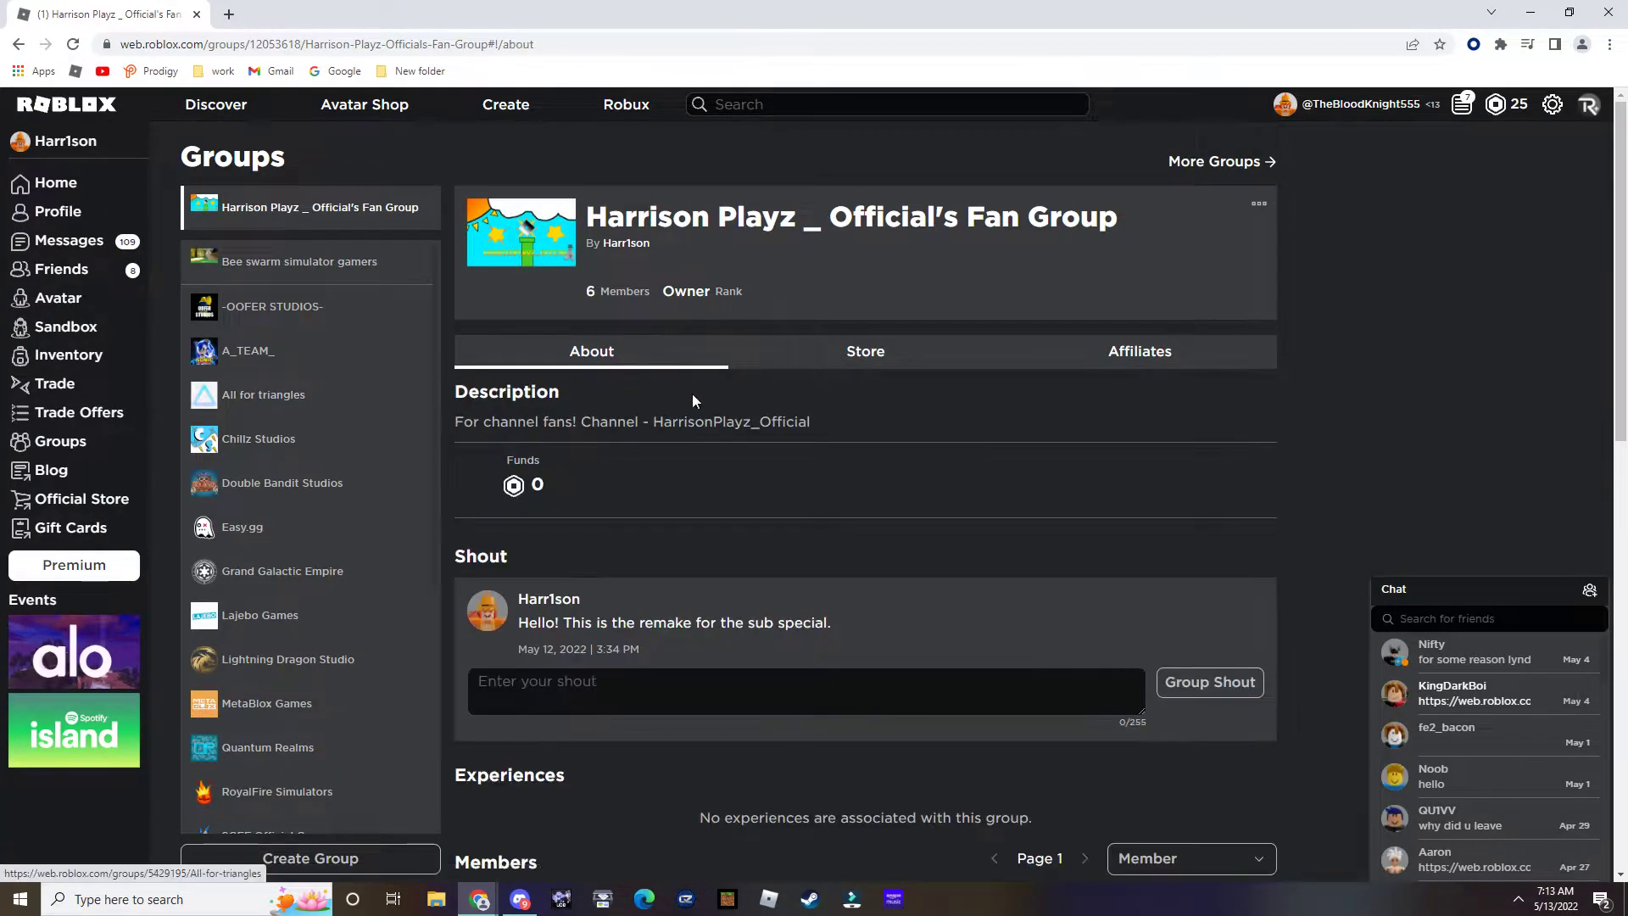
scroll(810, 441, "down", 3)
scroll(764, 455, "down", 1)
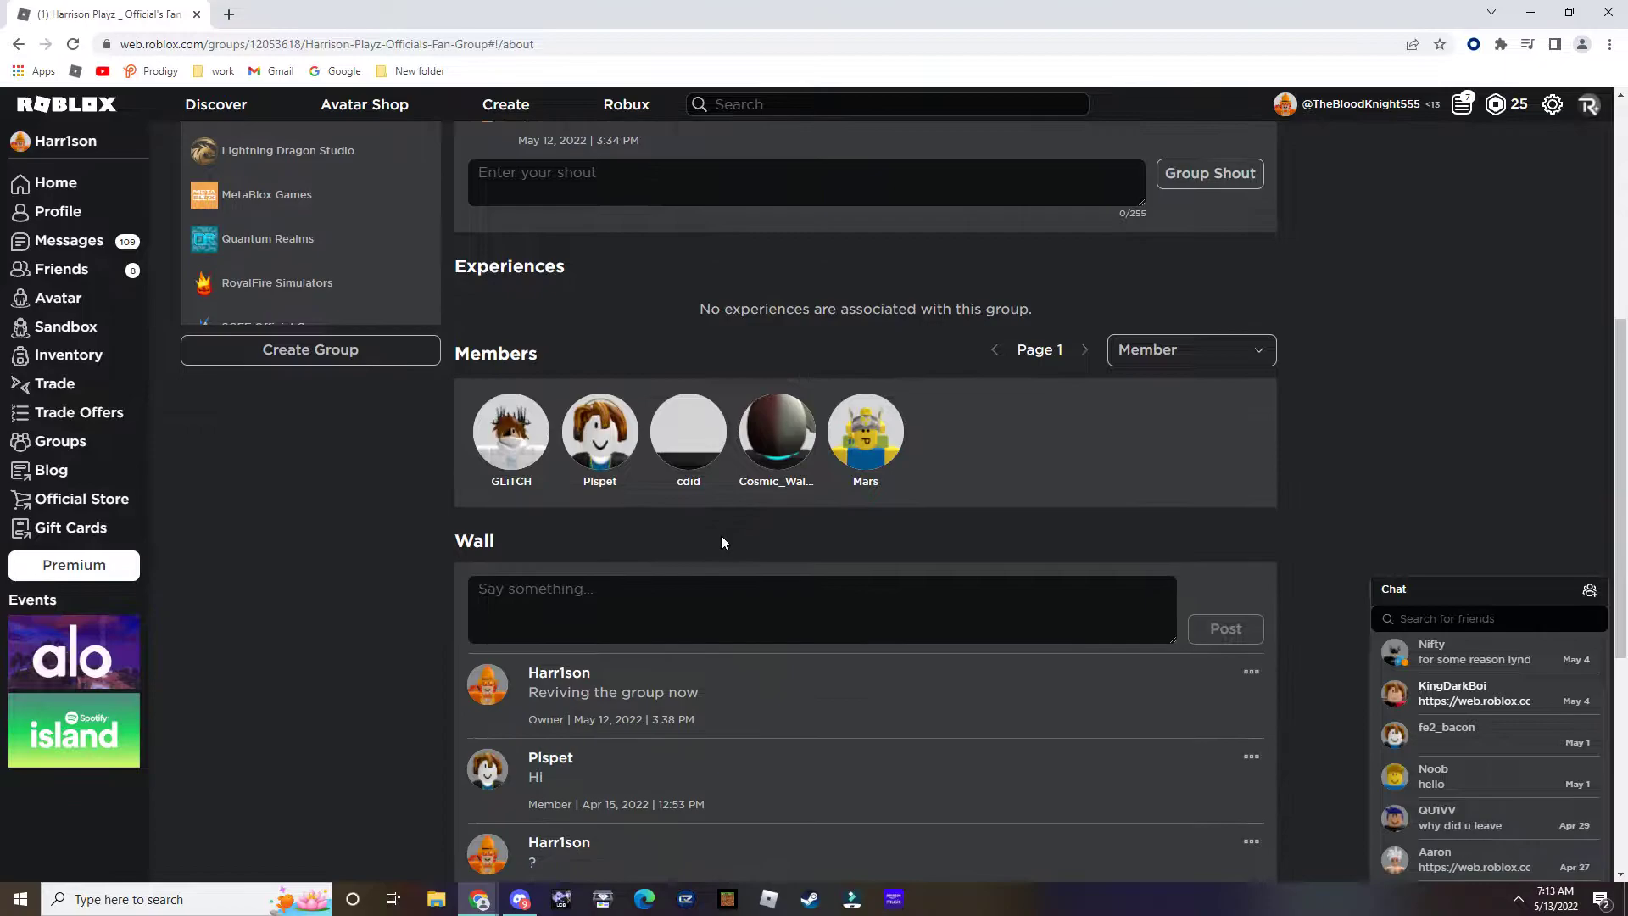
scroll(781, 618, "up", 2)
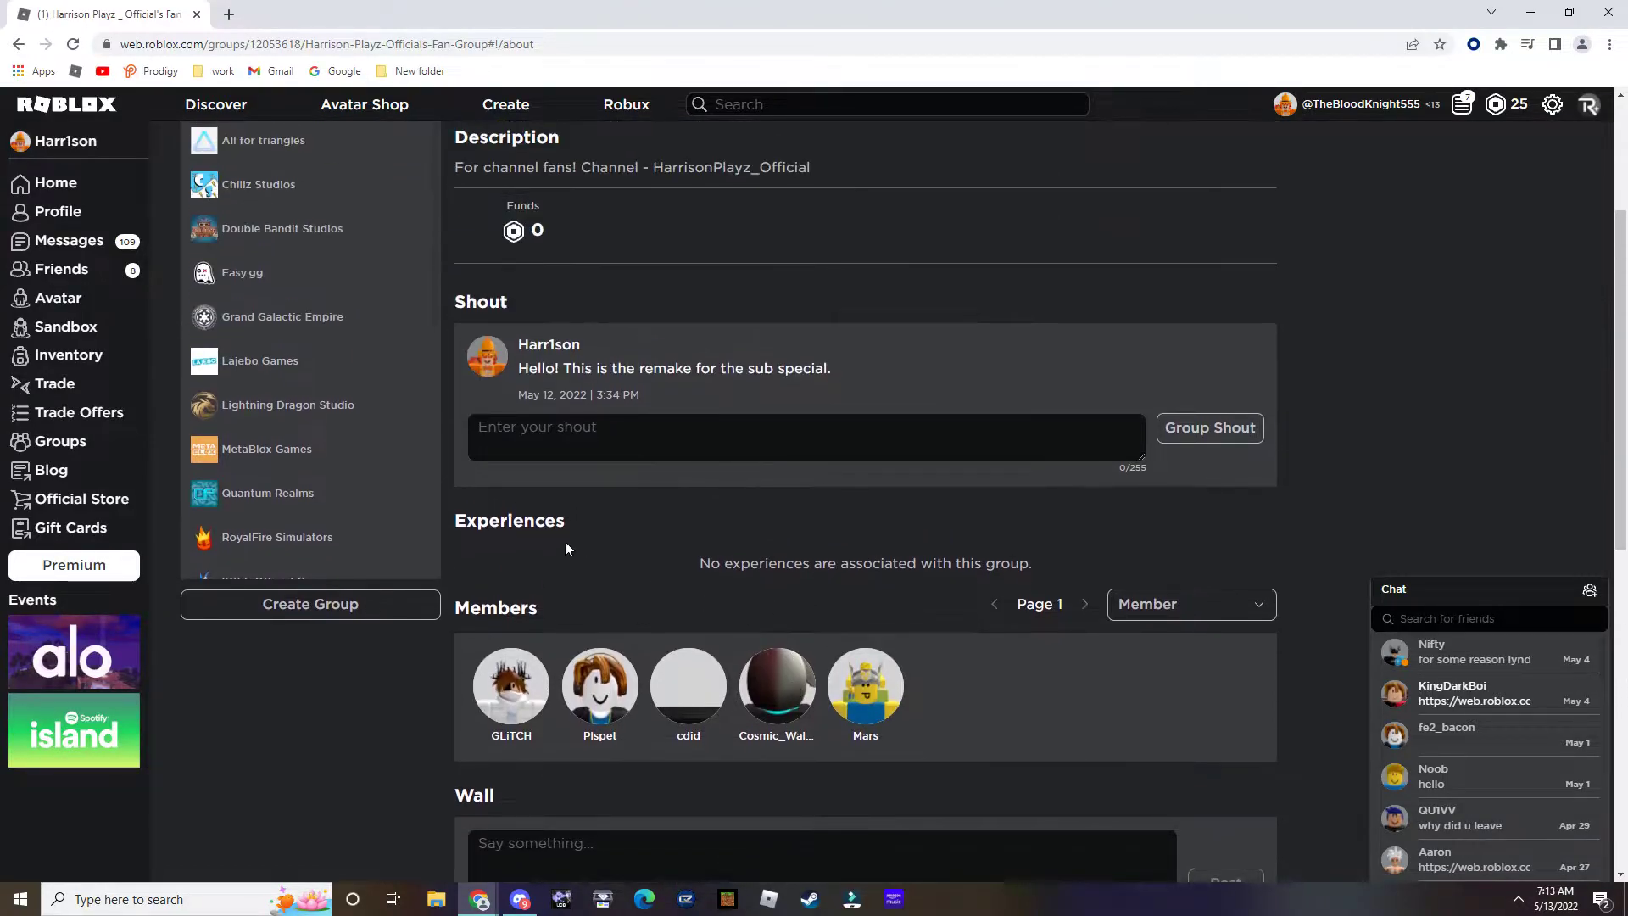
Filter the fan group's member list to the Owner rank, then bring Discord forward.
left_click(1192, 609)
left_click(1205, 707)
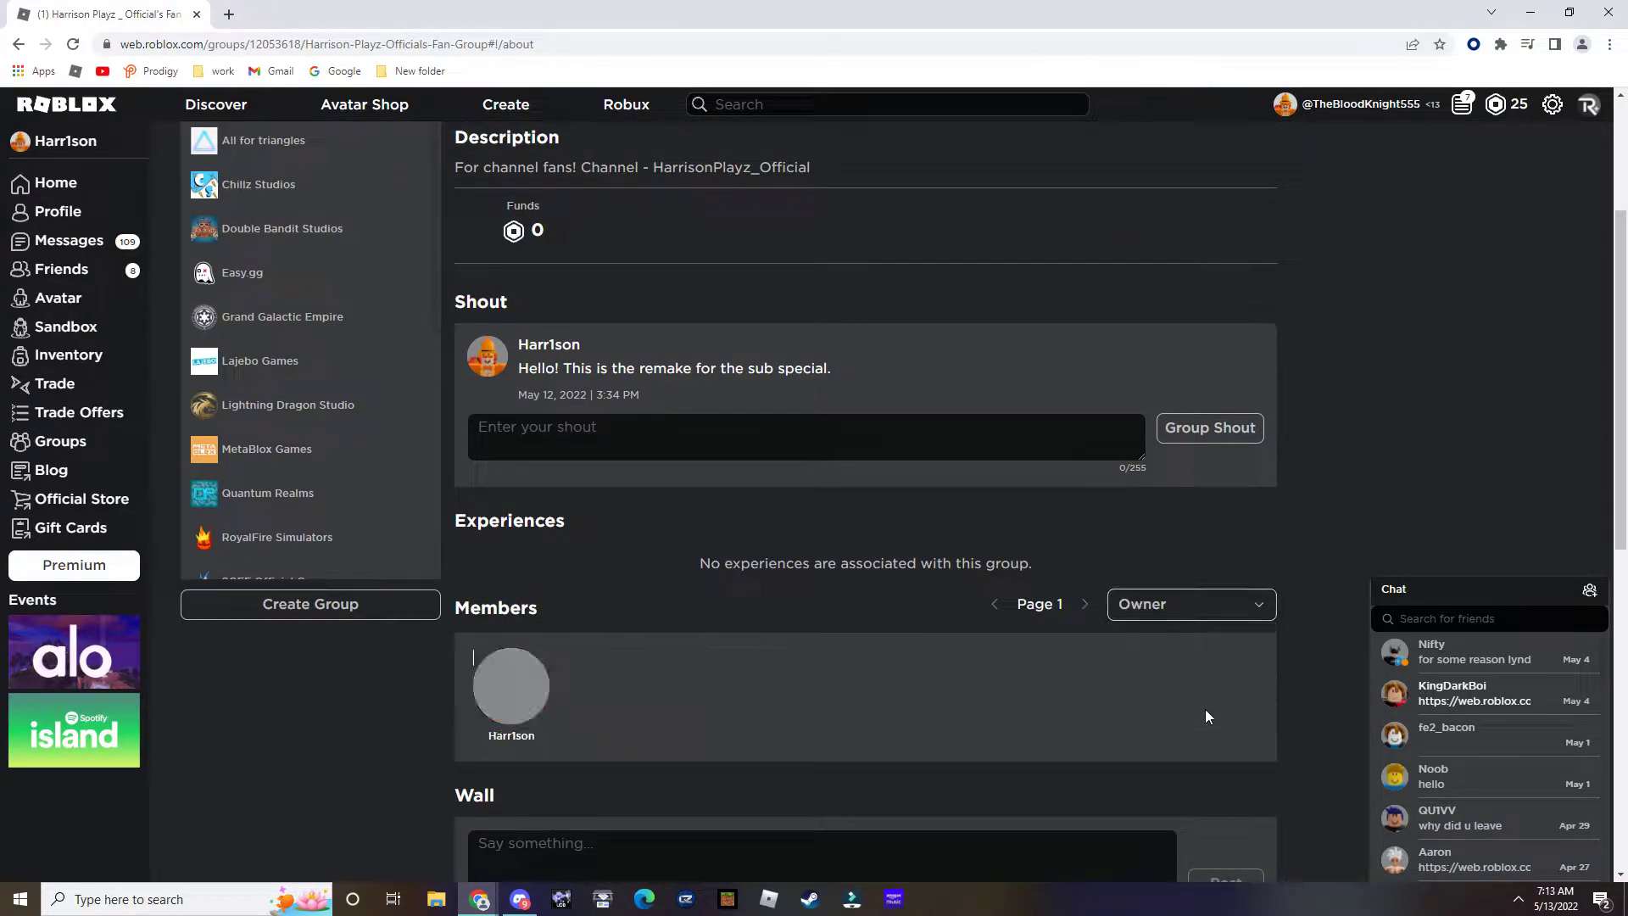
left_click(1197, 621)
left_click(1038, 662)
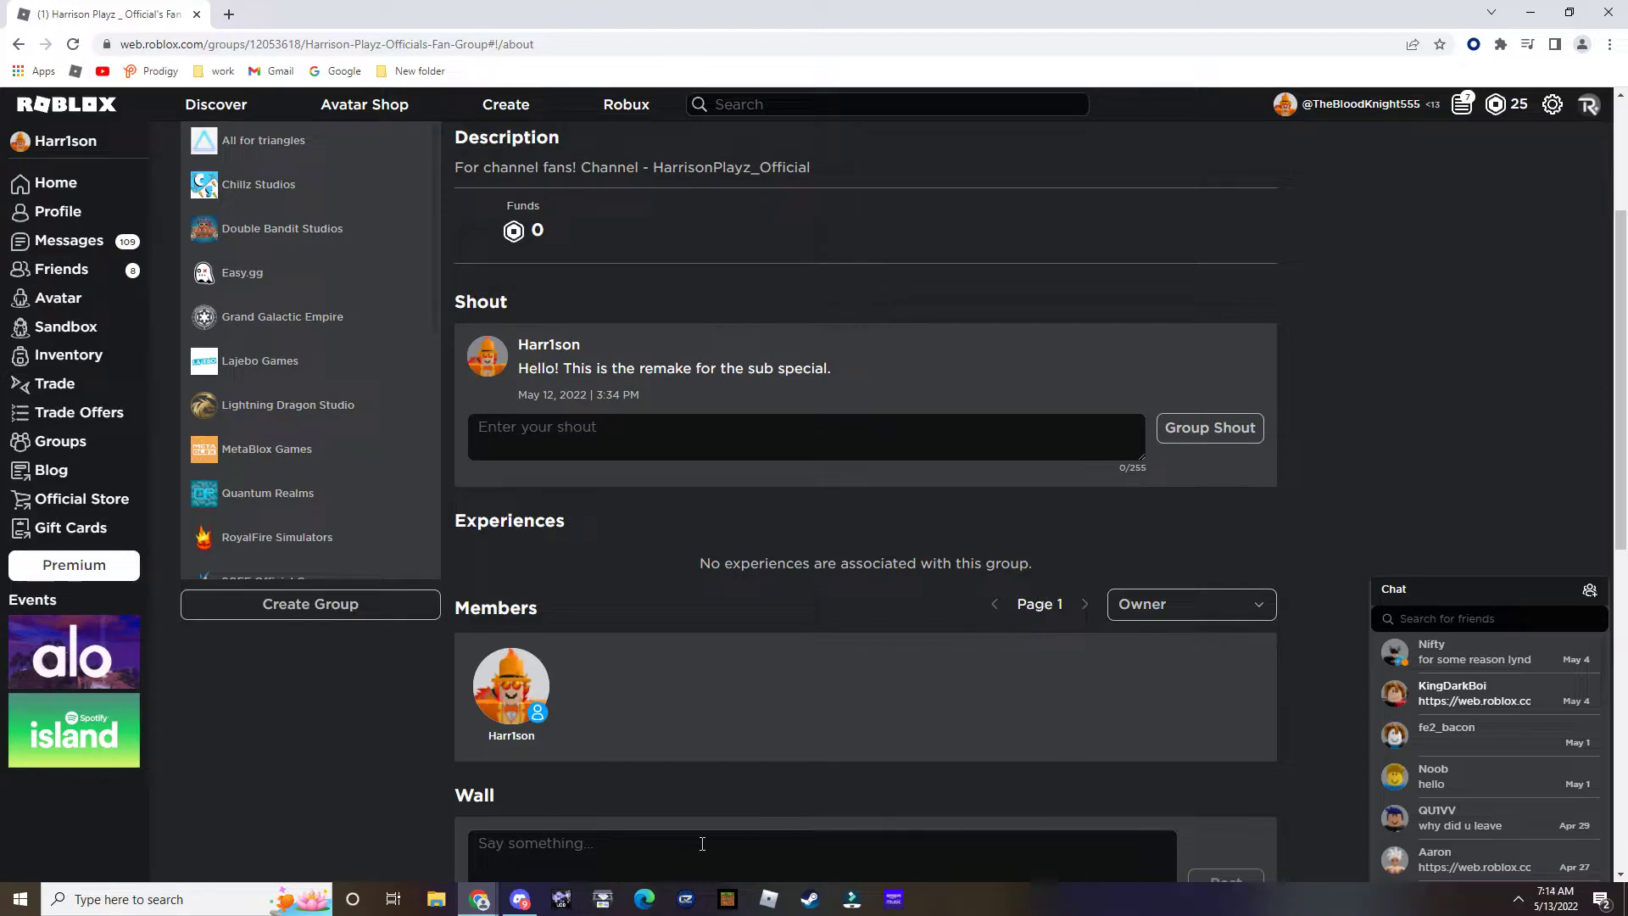
left_click(519, 898)
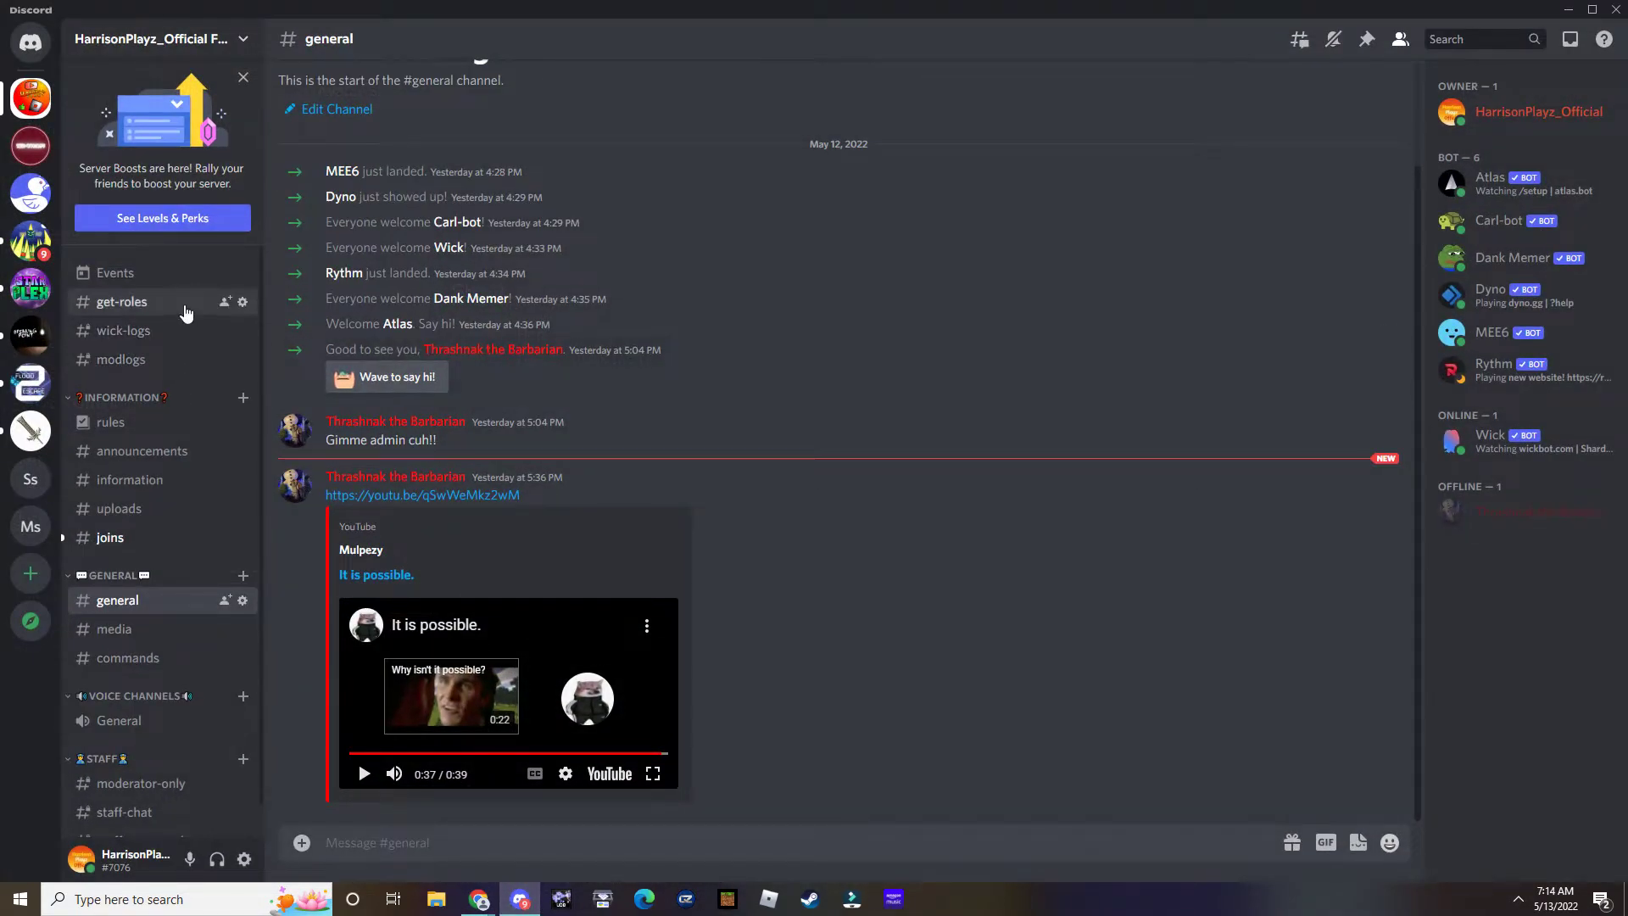
scroll(662, 585, "up", 2)
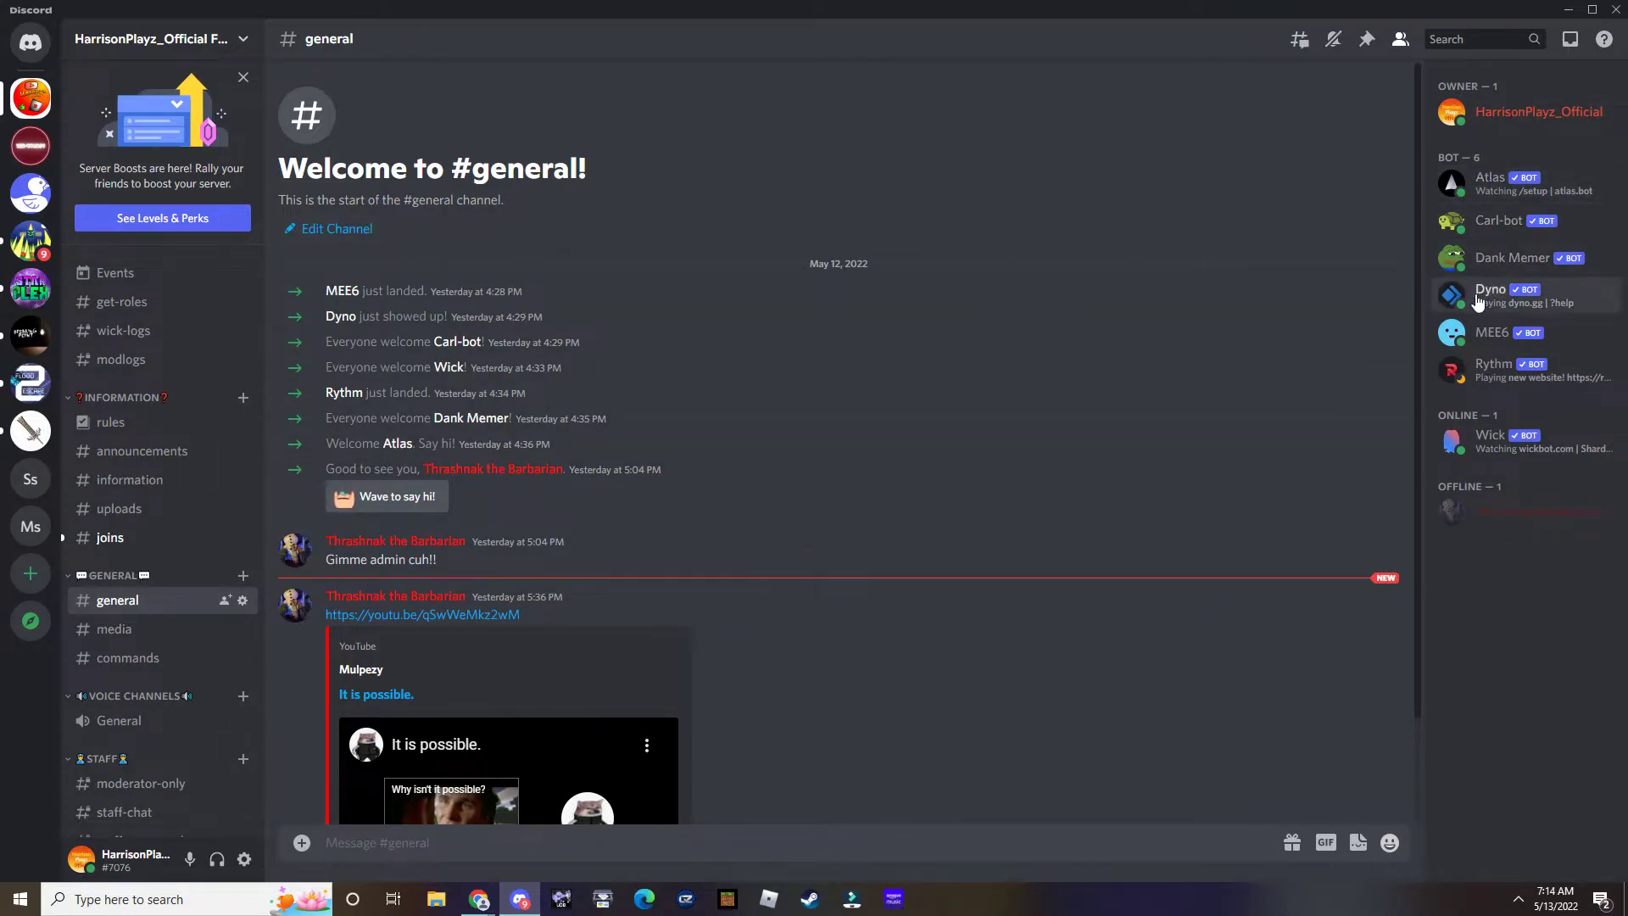
scroll(969, 526, "down", 1)
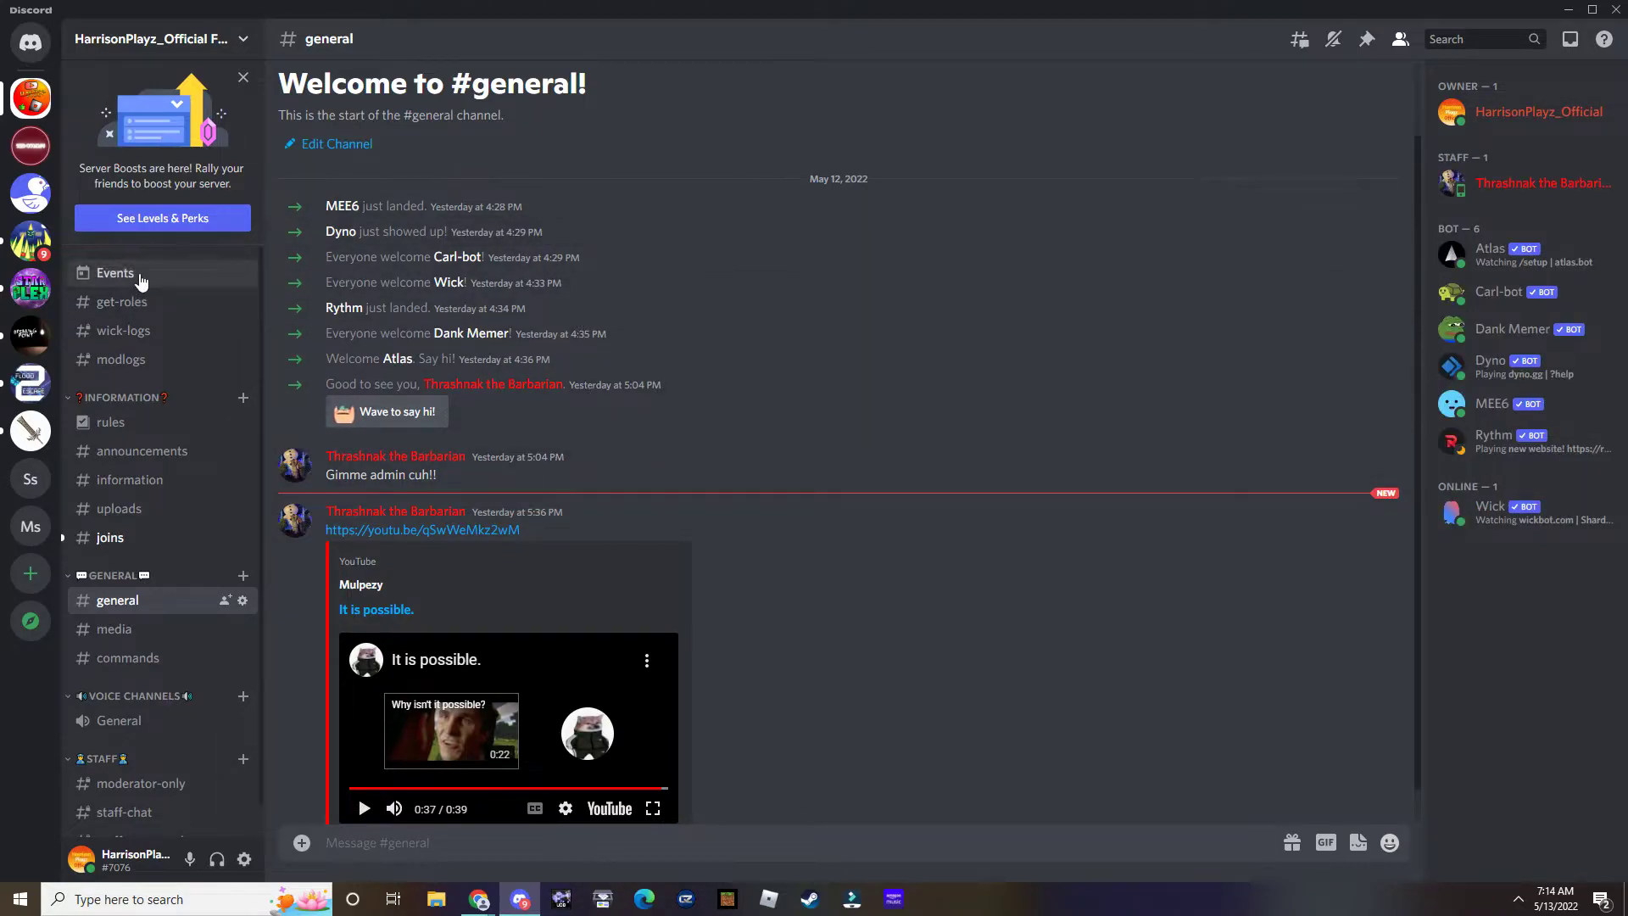
Preview server Events and the uploads, information, get-roles, wick-logs and modlogs channels.
left_click(143, 273)
left_click(1044, 293)
left_click(118, 508)
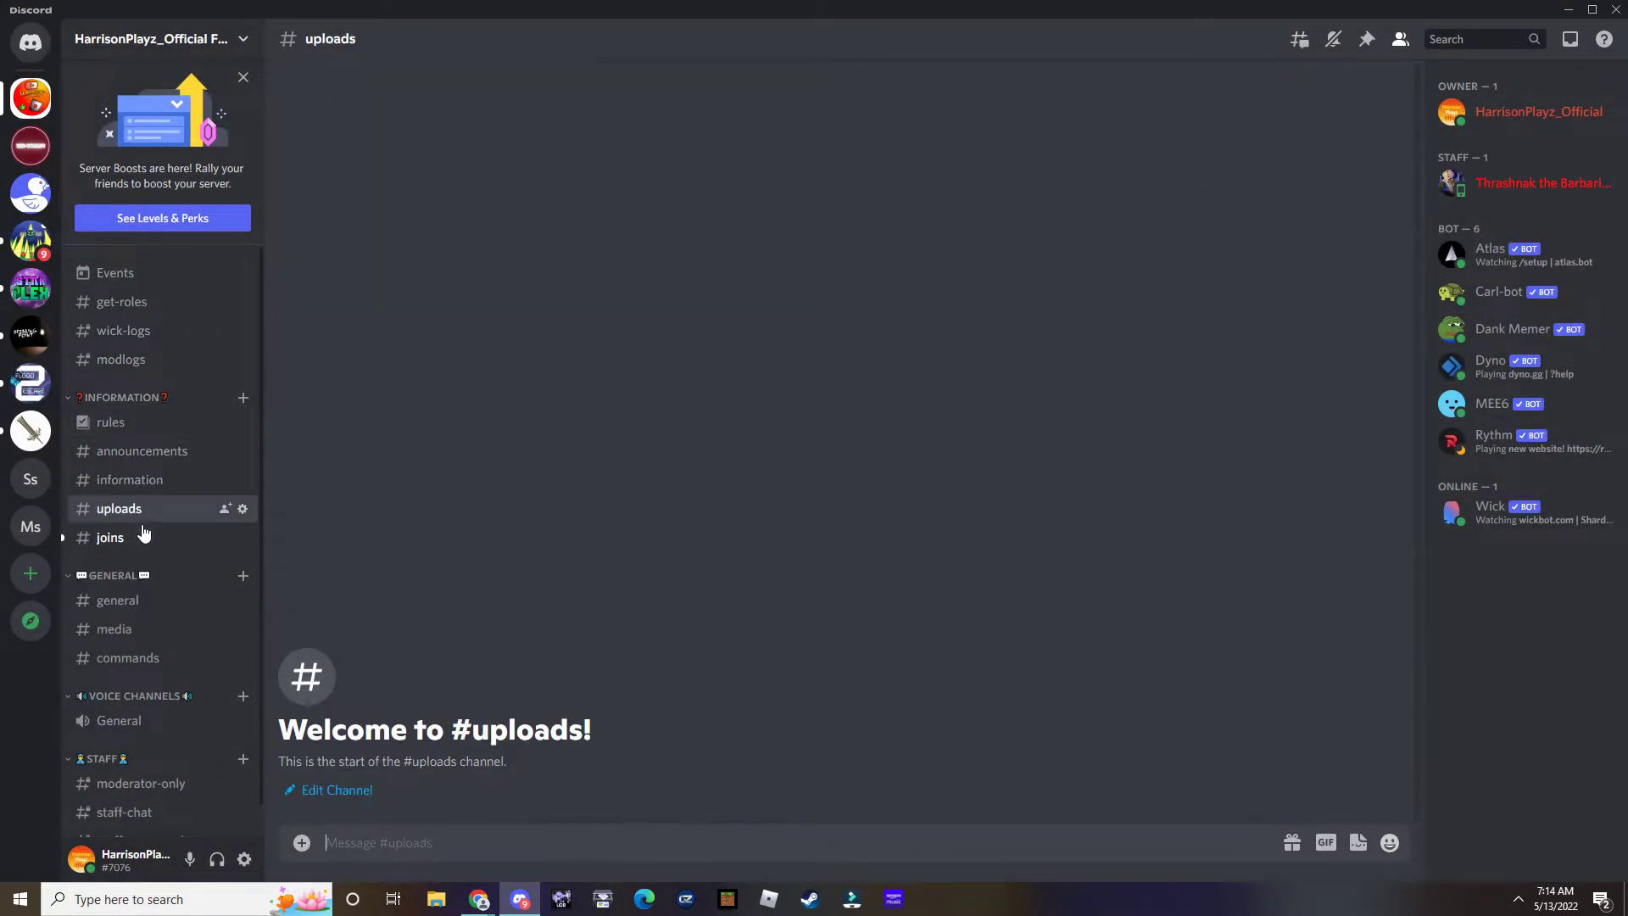
left_click(133, 490)
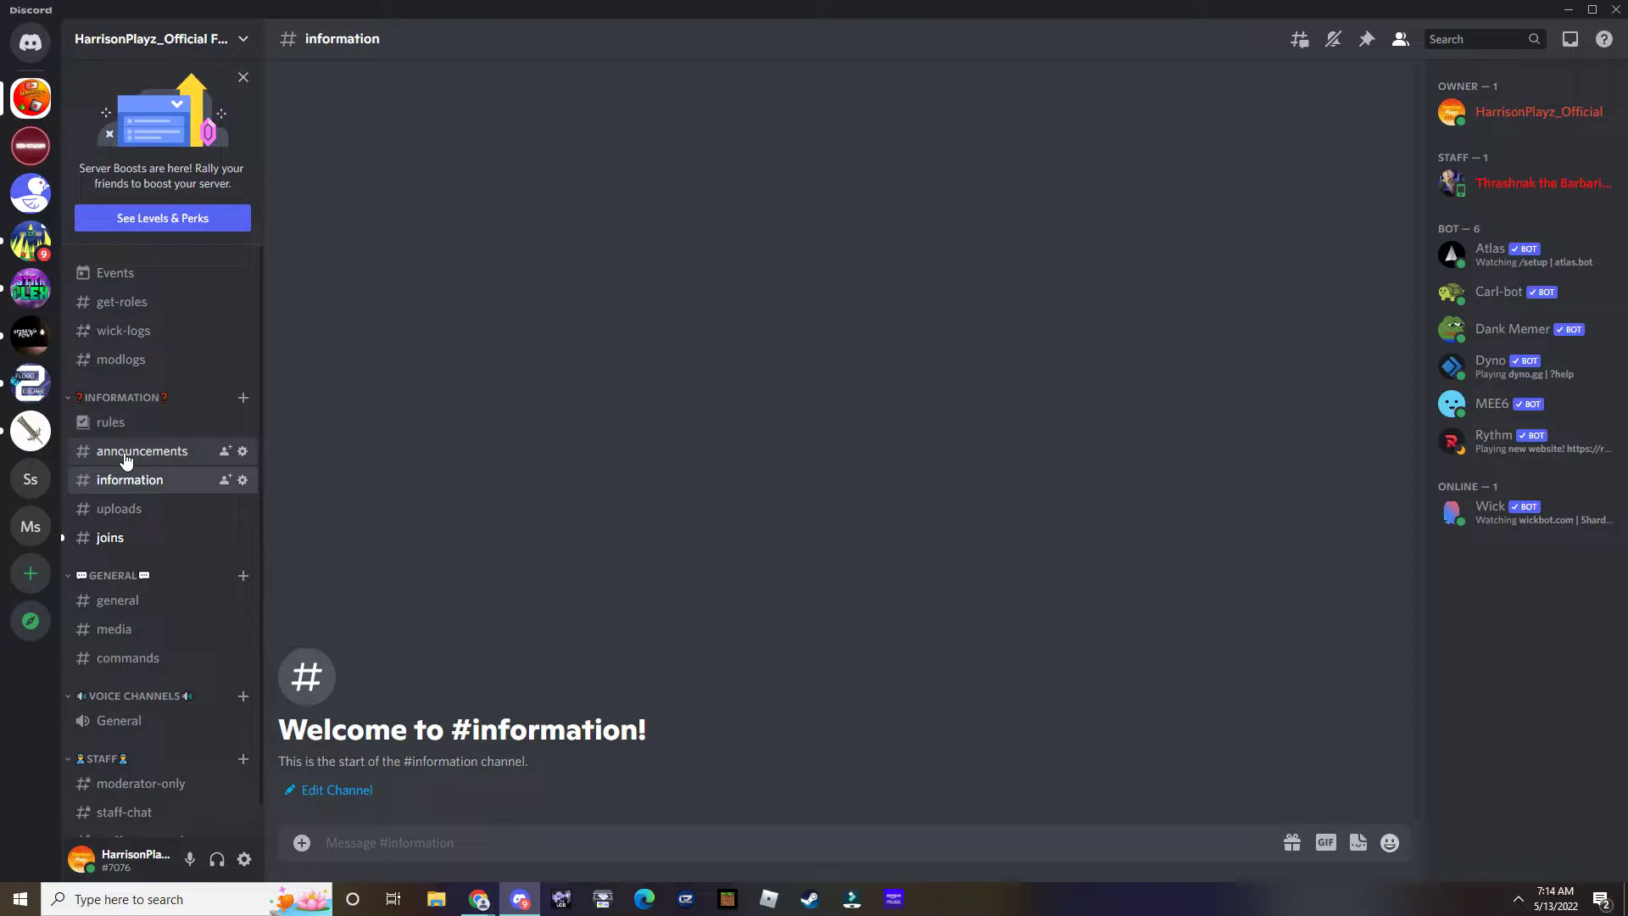
left_click(145, 509)
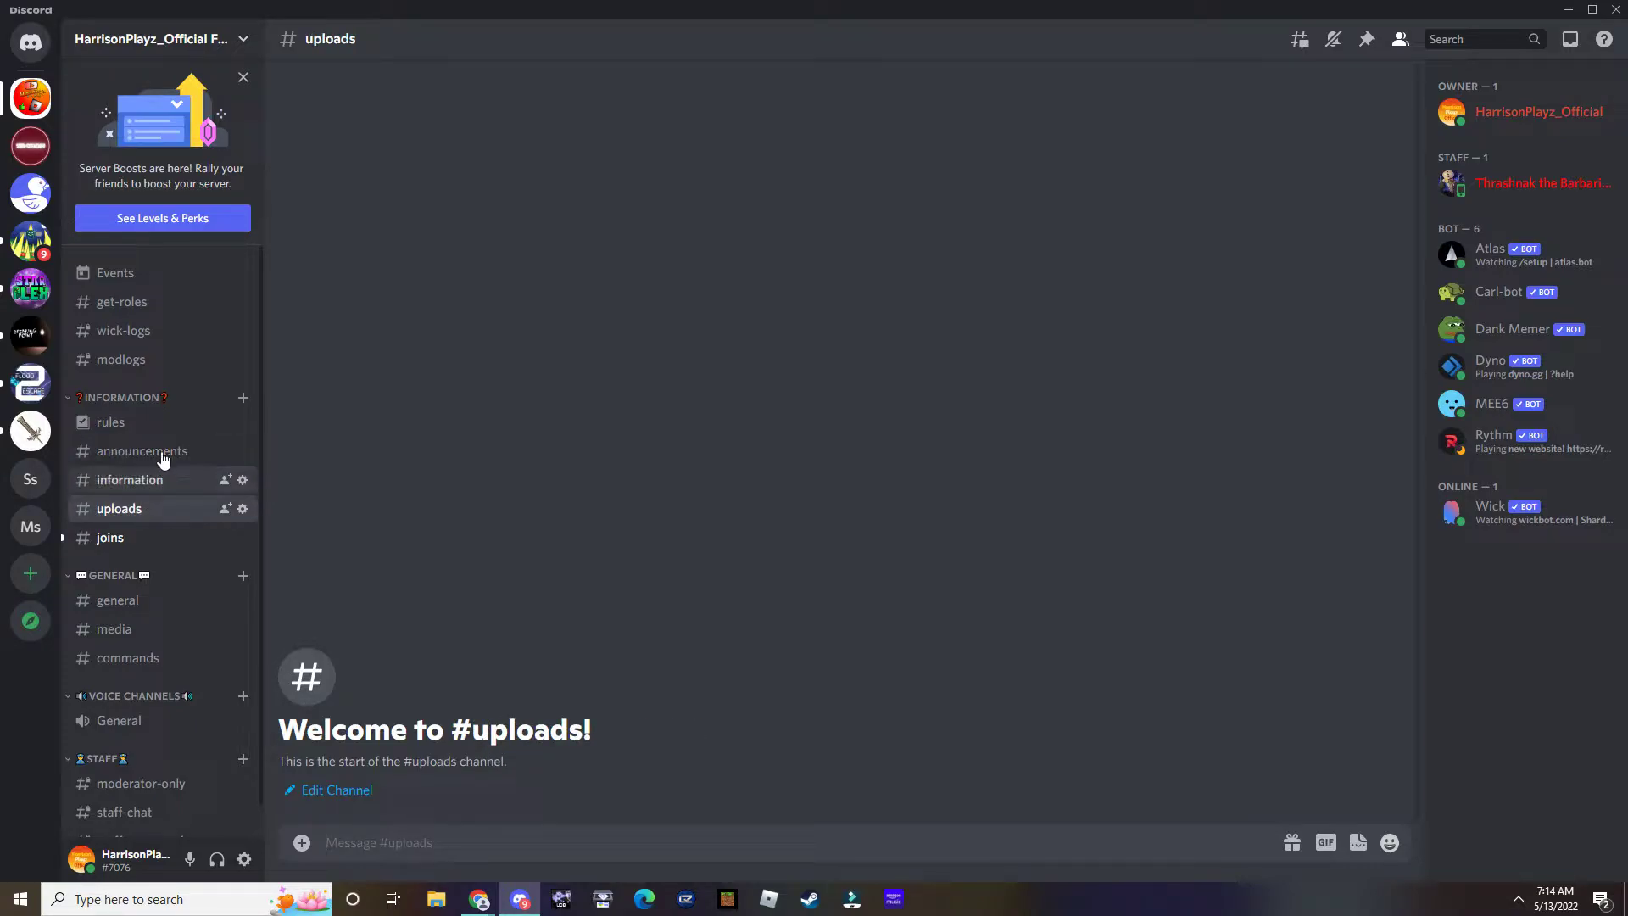
left_click(138, 303)
left_click(123, 330)
left_click(140, 359)
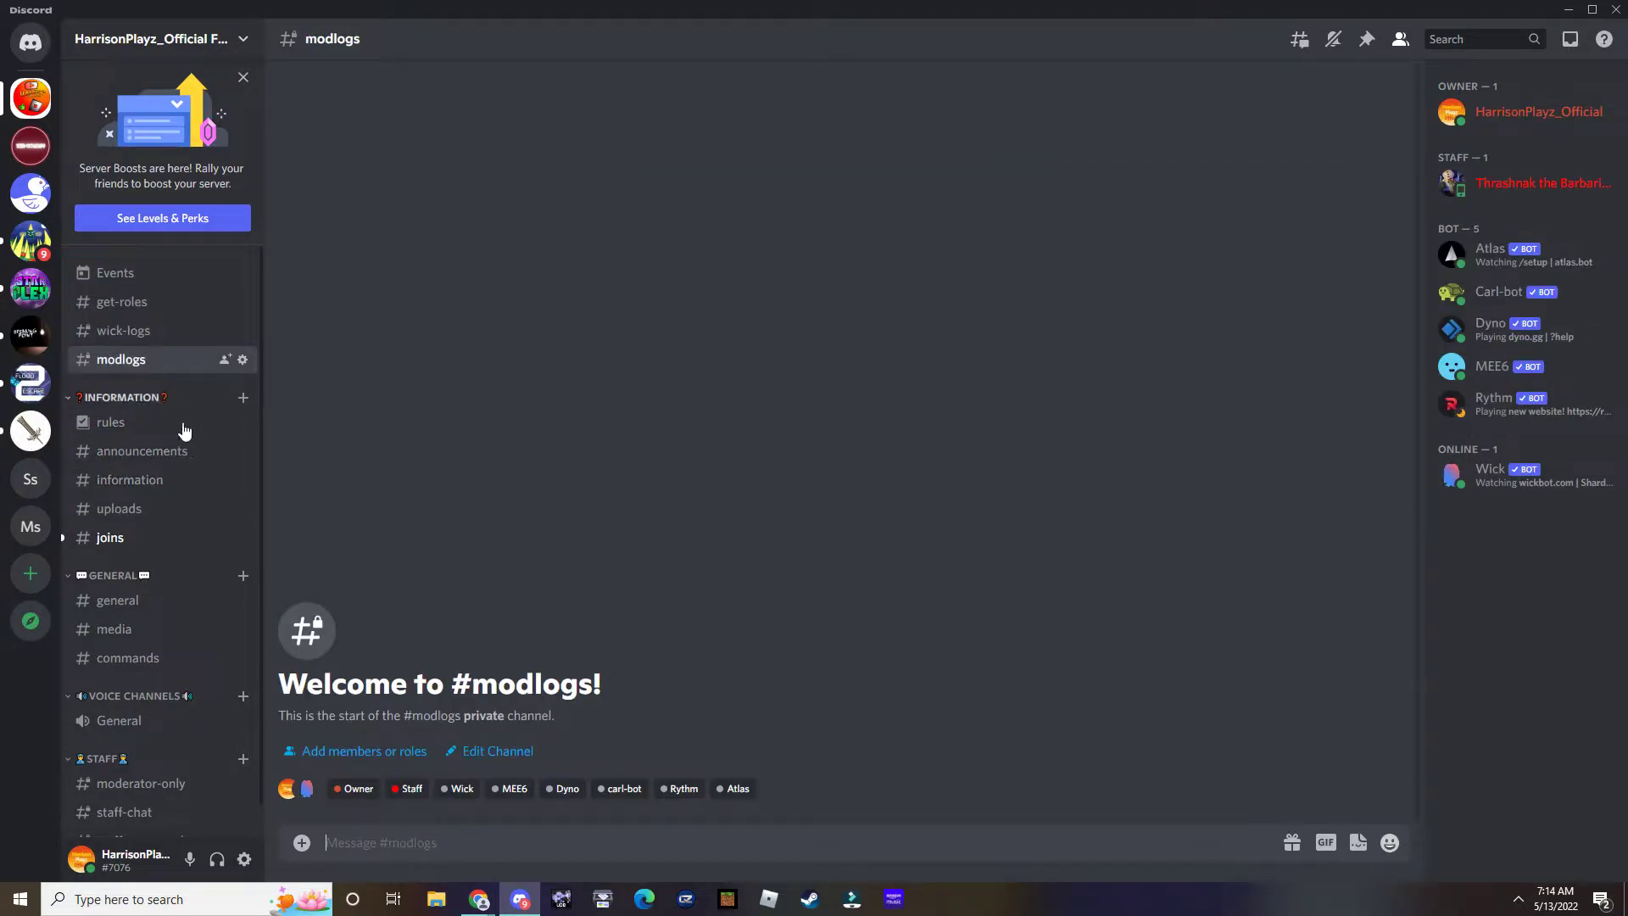
scroll(187, 457, "down", 1)
Browse the general, media and commands text channels.
left_click(128, 574)
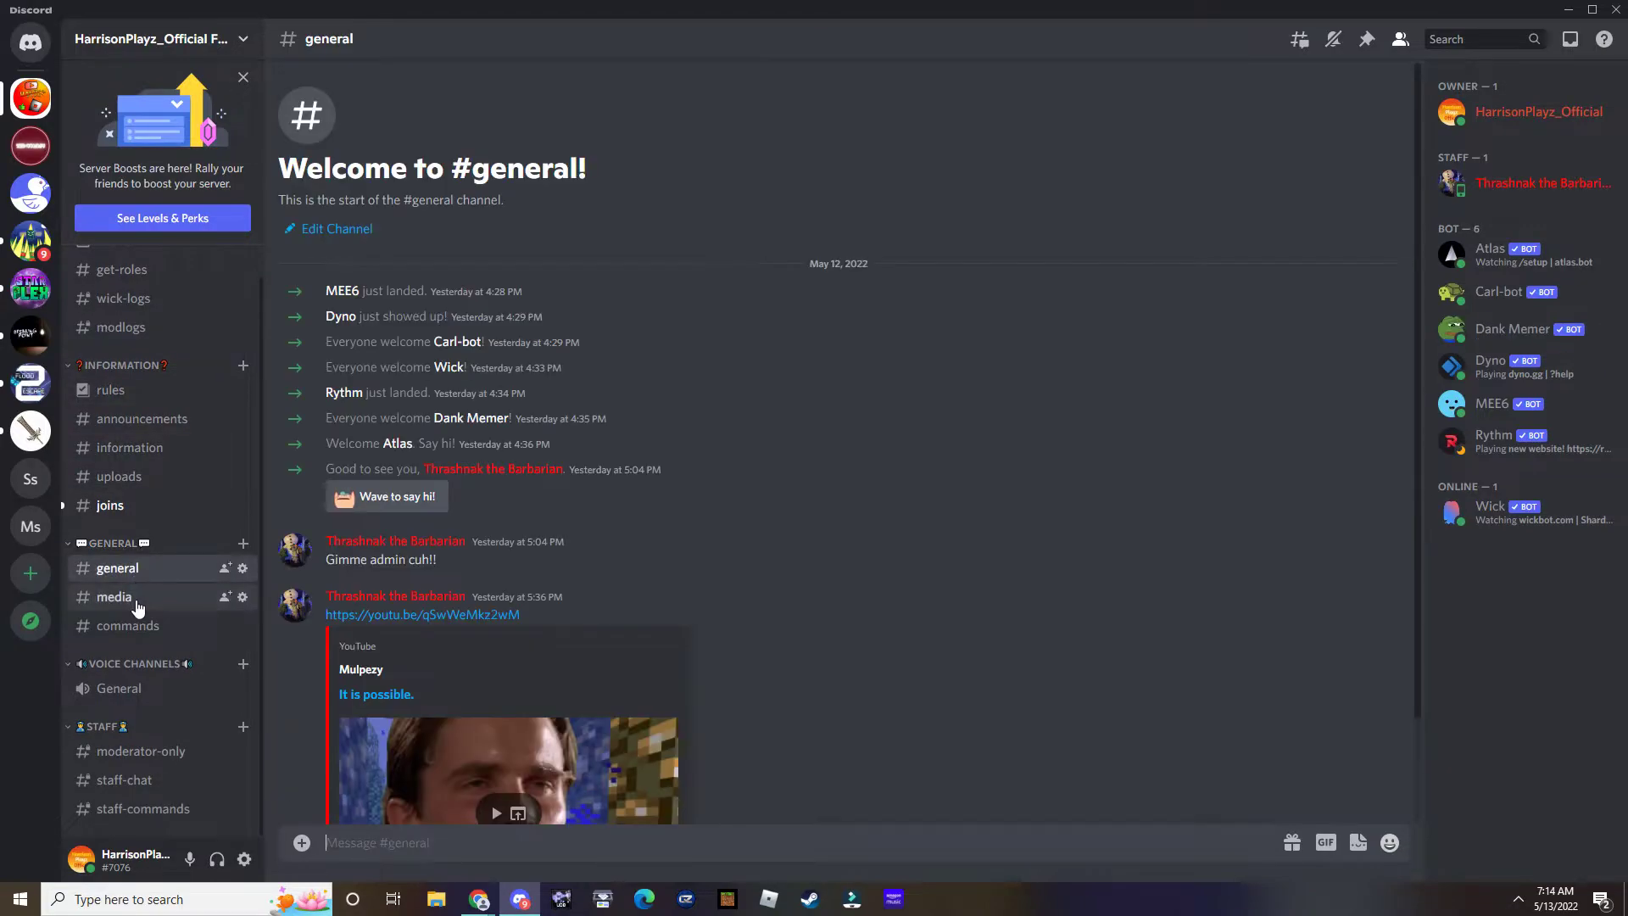
left_click(138, 604)
left_click(140, 625)
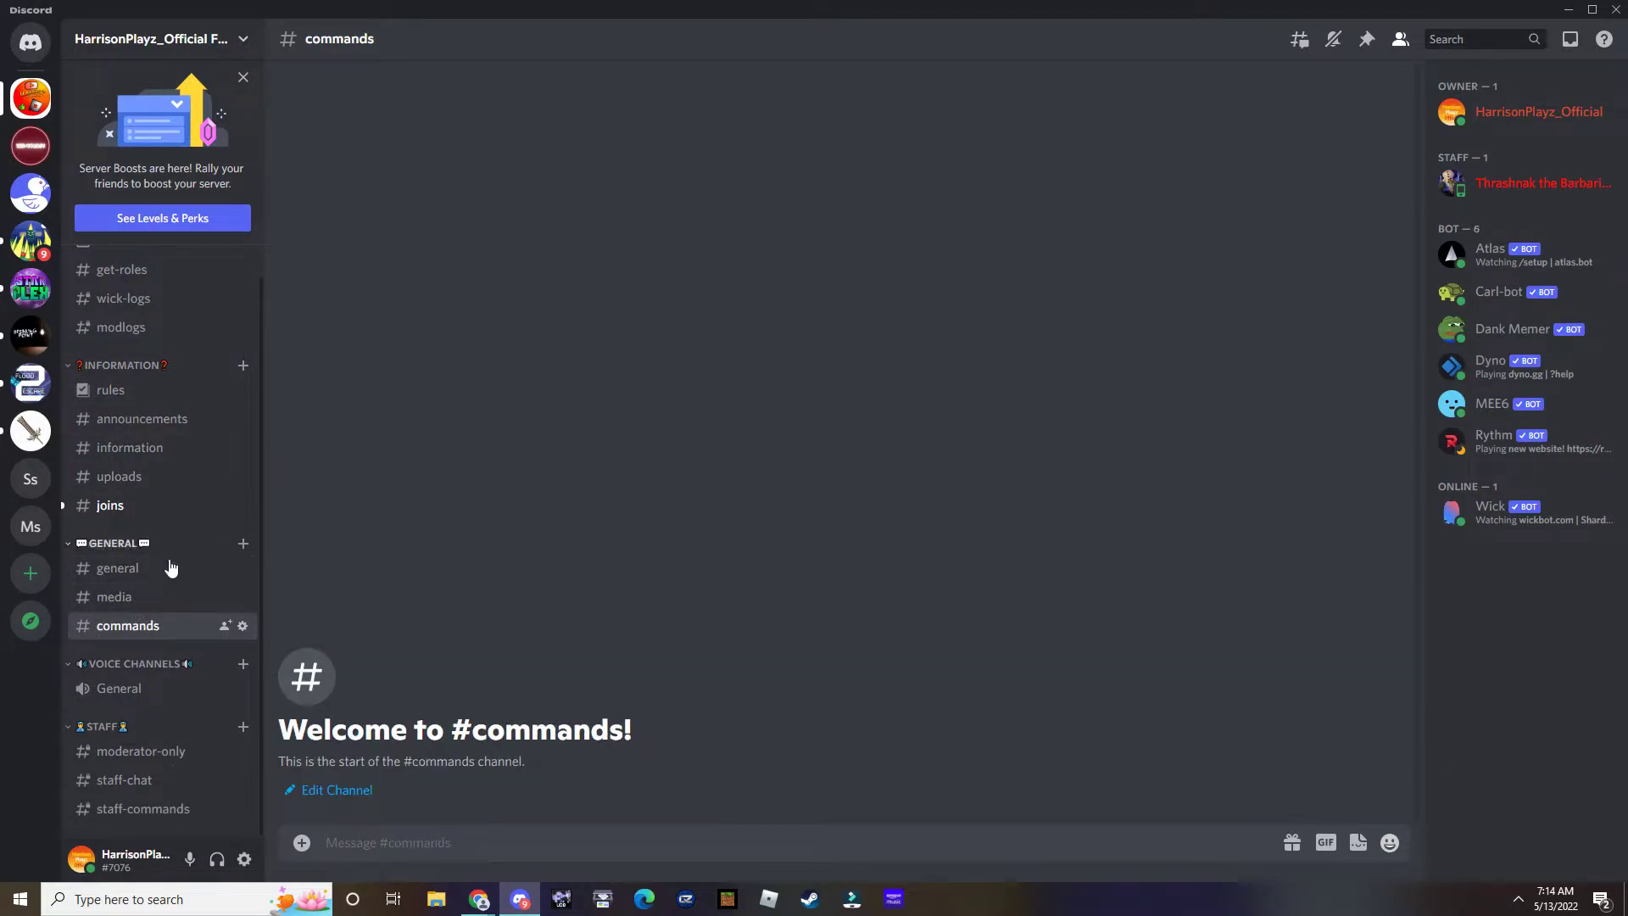
Join and leave the General voice call, then open its channel settings.
left_click(132, 689)
left_click(141, 689)
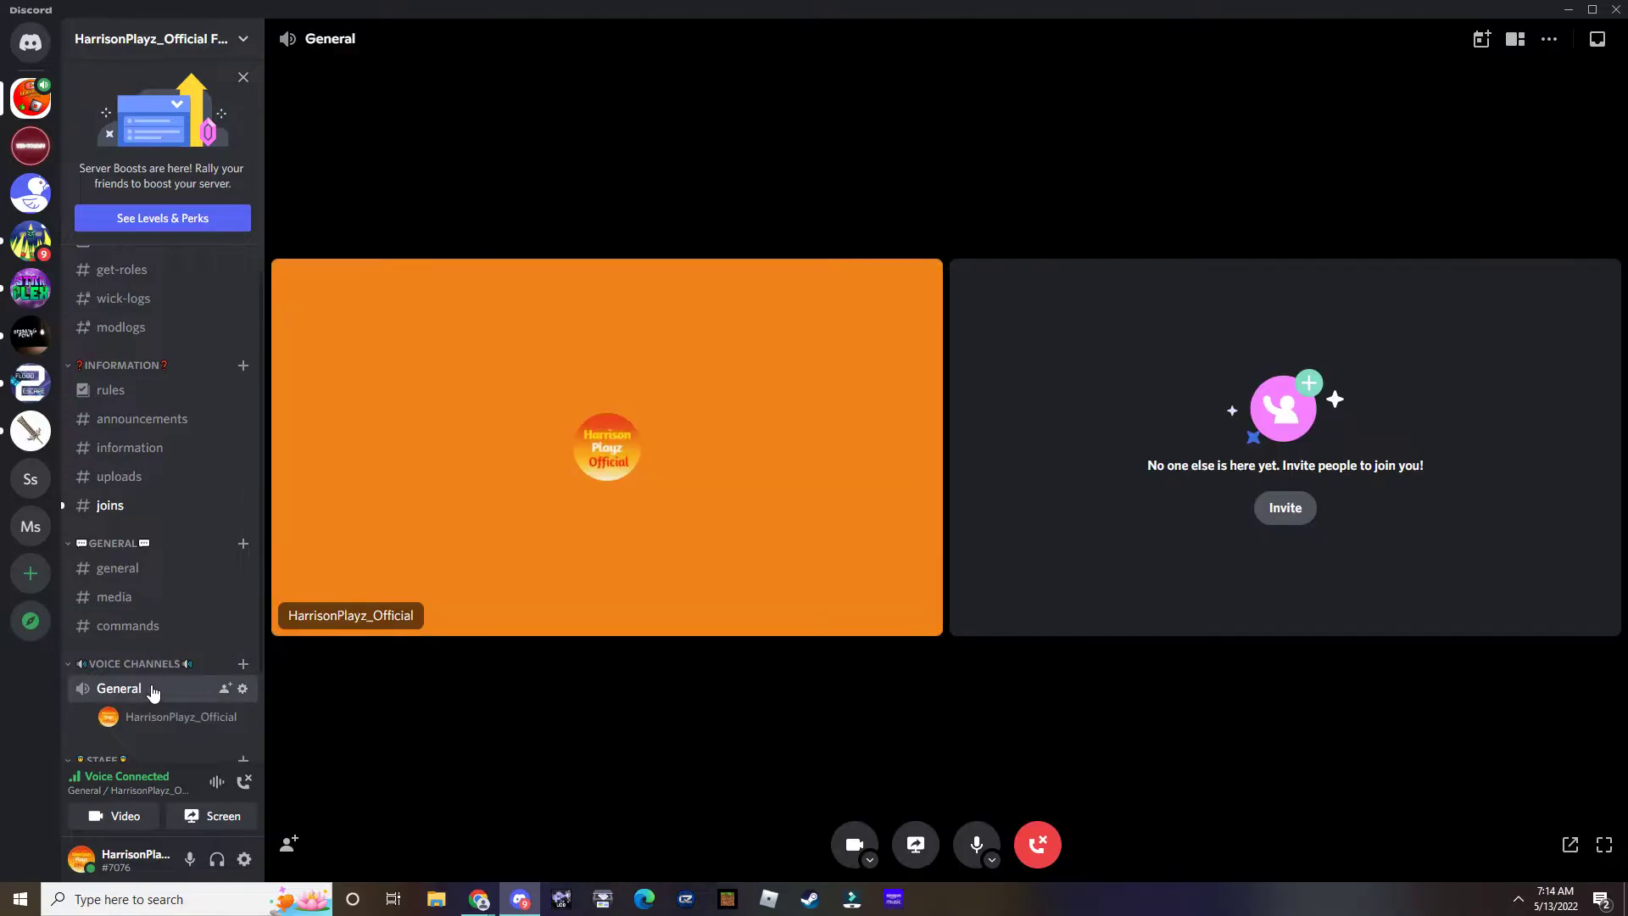
left_click(1037, 844)
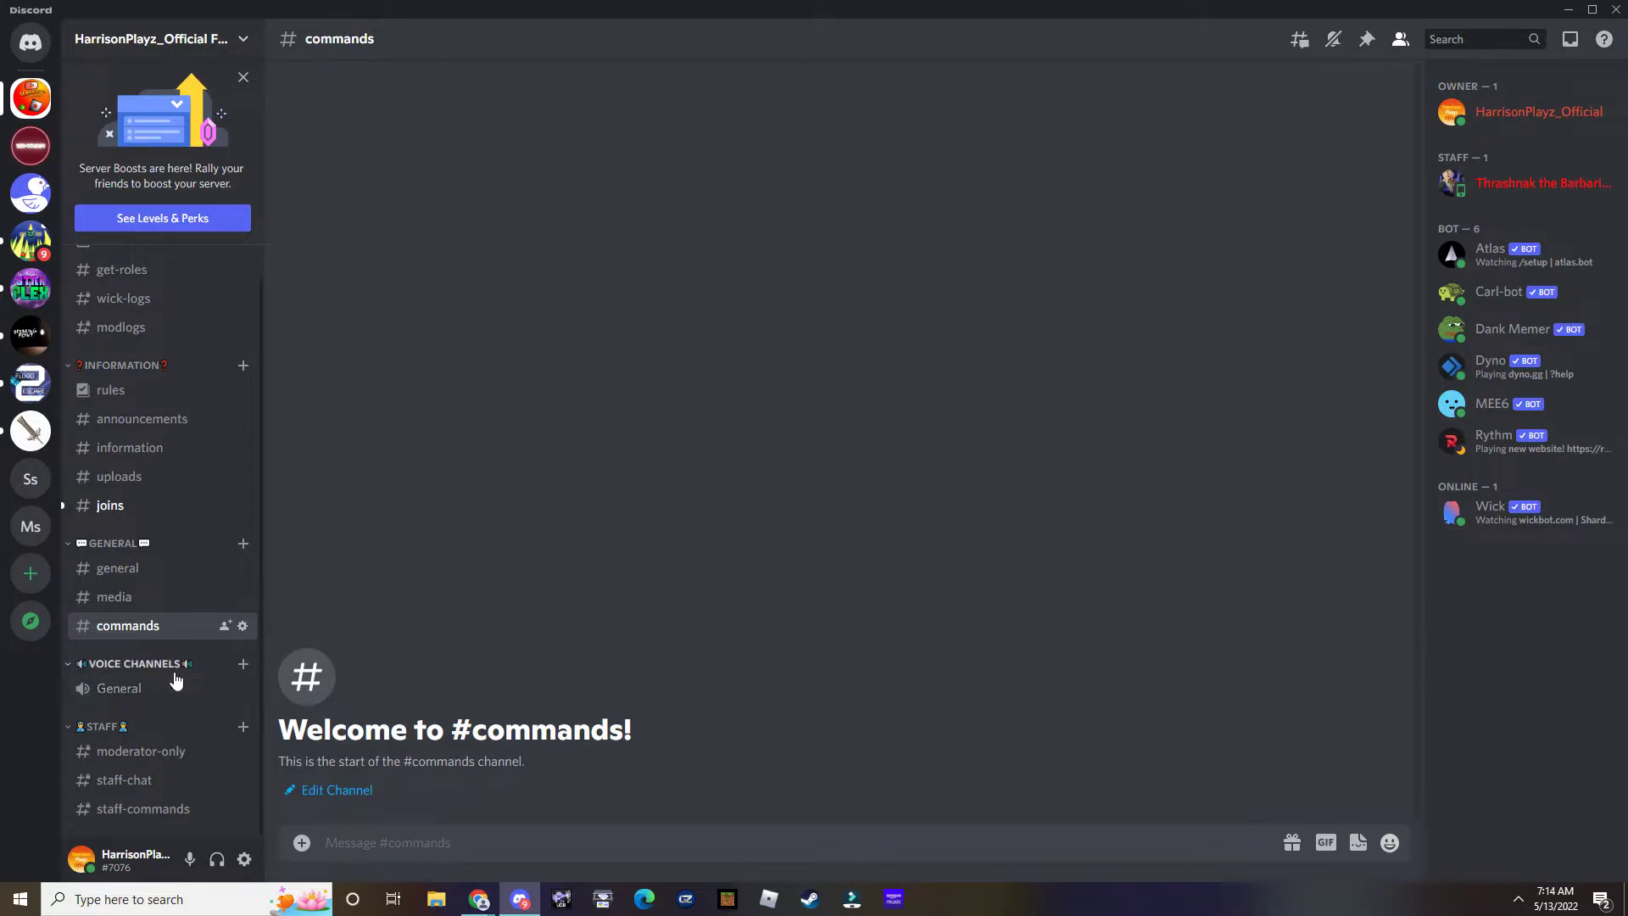
left_click(244, 691)
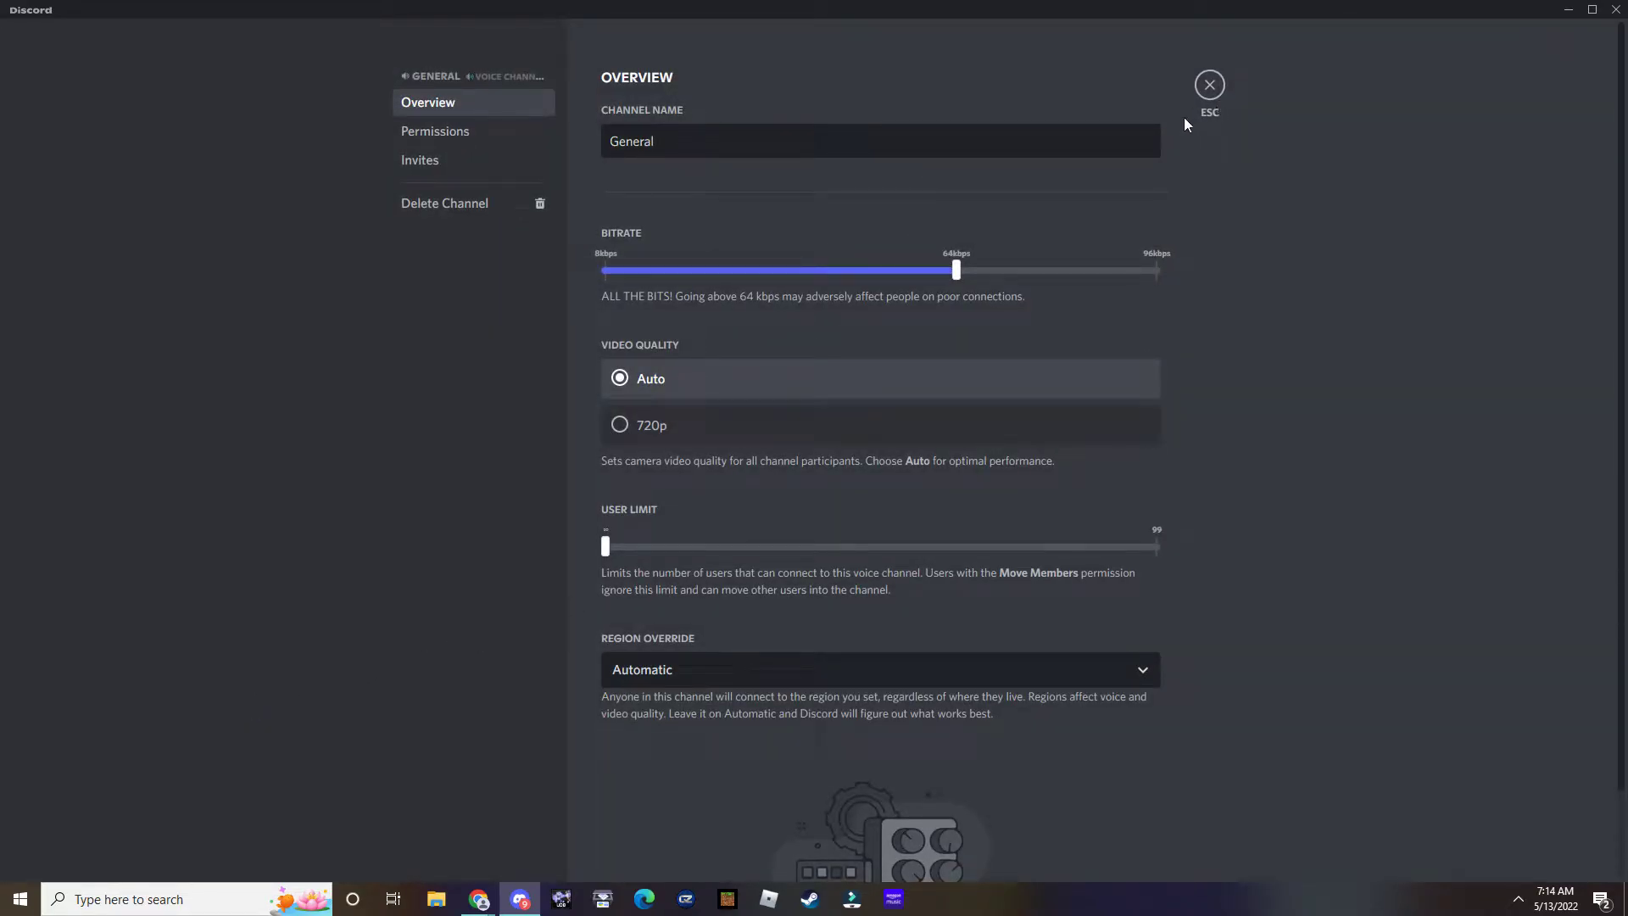
Close the General voice channel settings, returning to the #commands channel.
left_click(1210, 90)
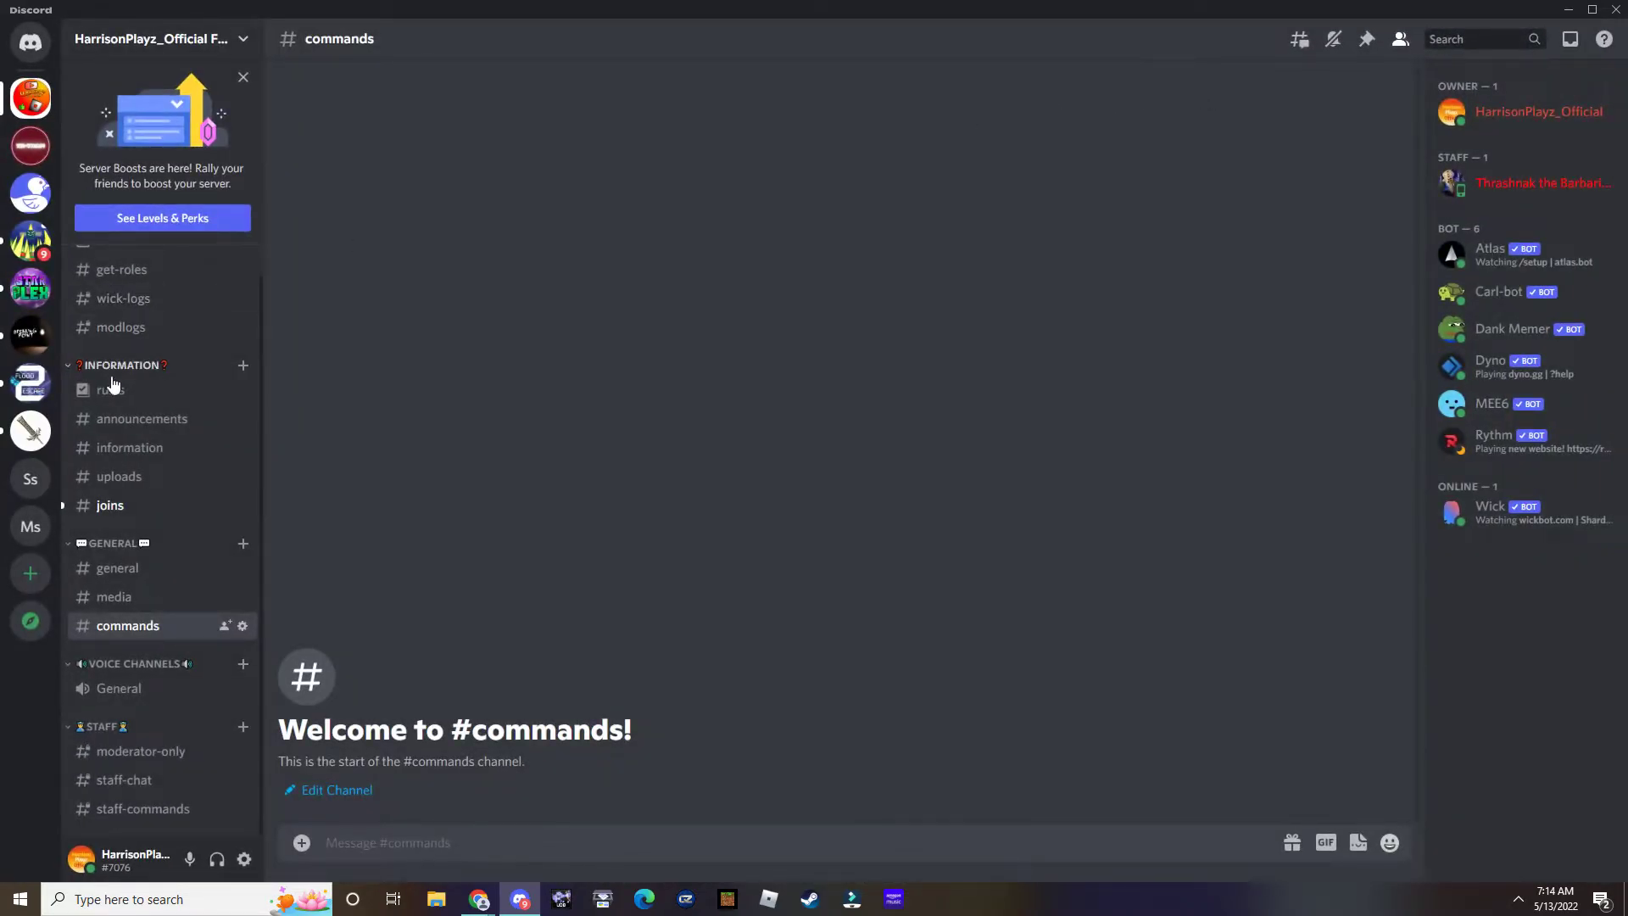
scroll(125, 496, "up", 1)
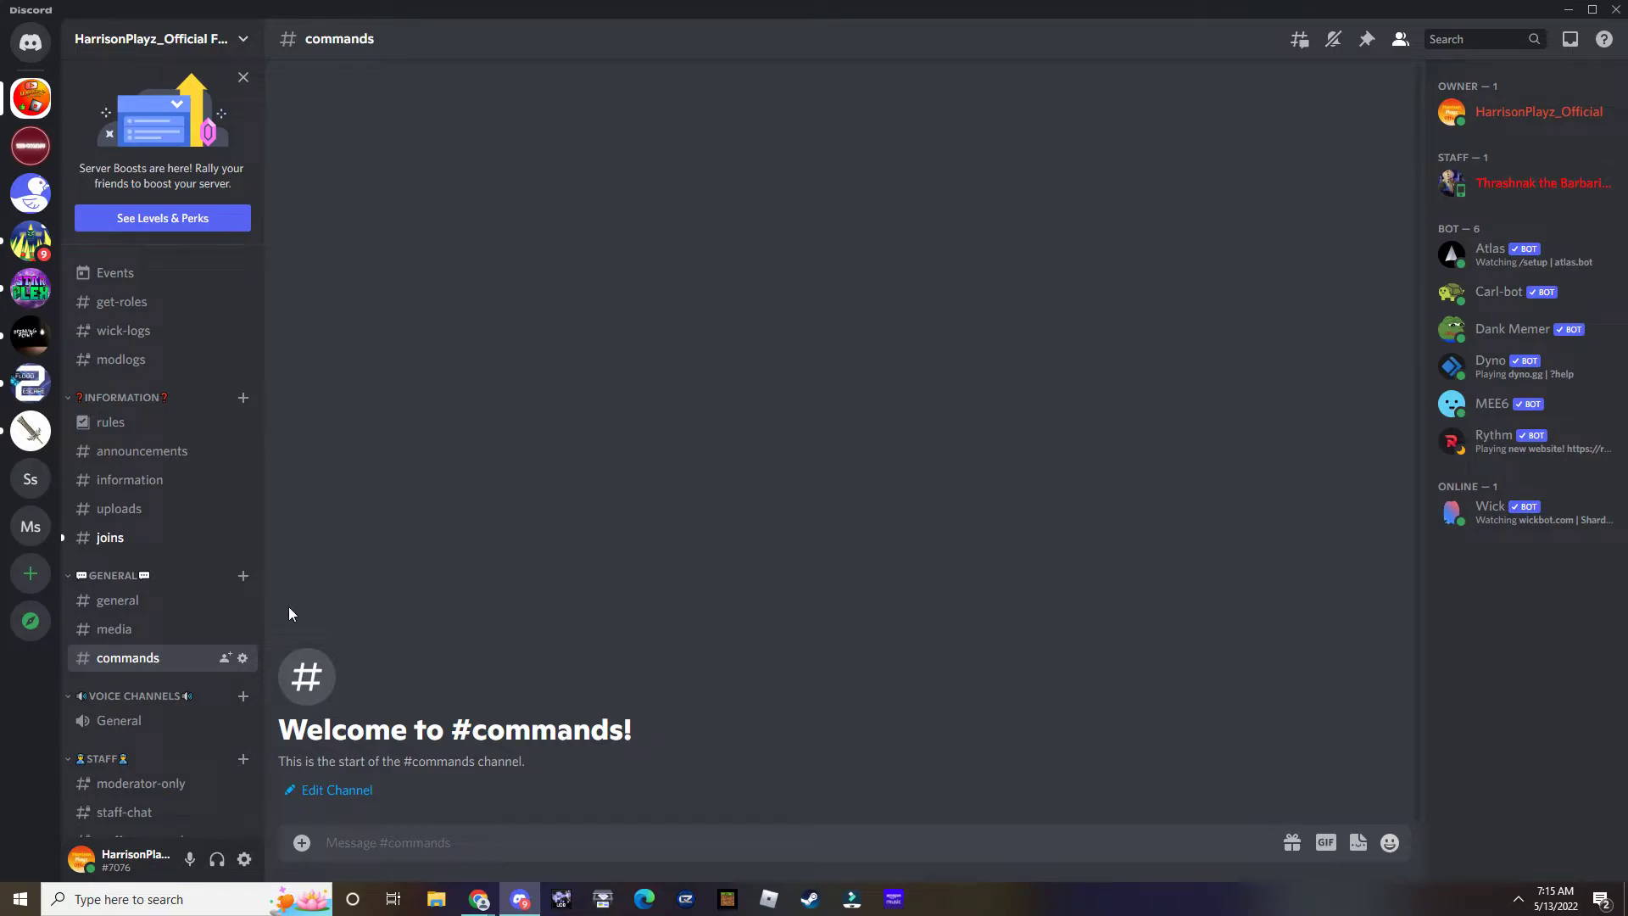
scroll(177, 617, "down", 1)
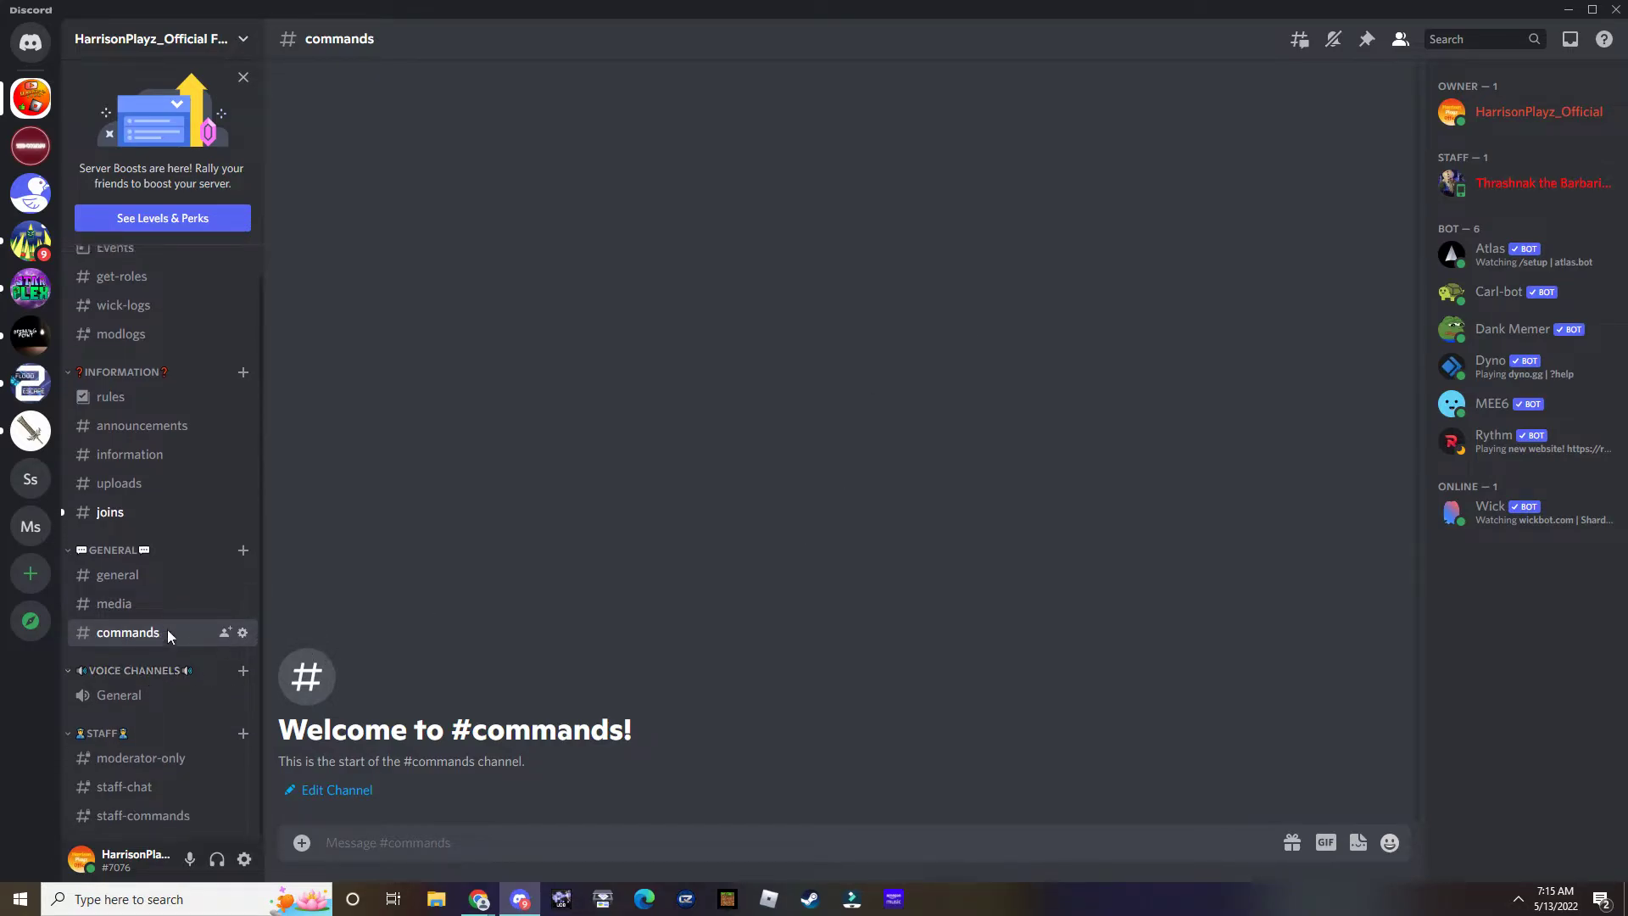
scroll(167, 630, "up", 1)
scroll(261, 296, "down", 1)
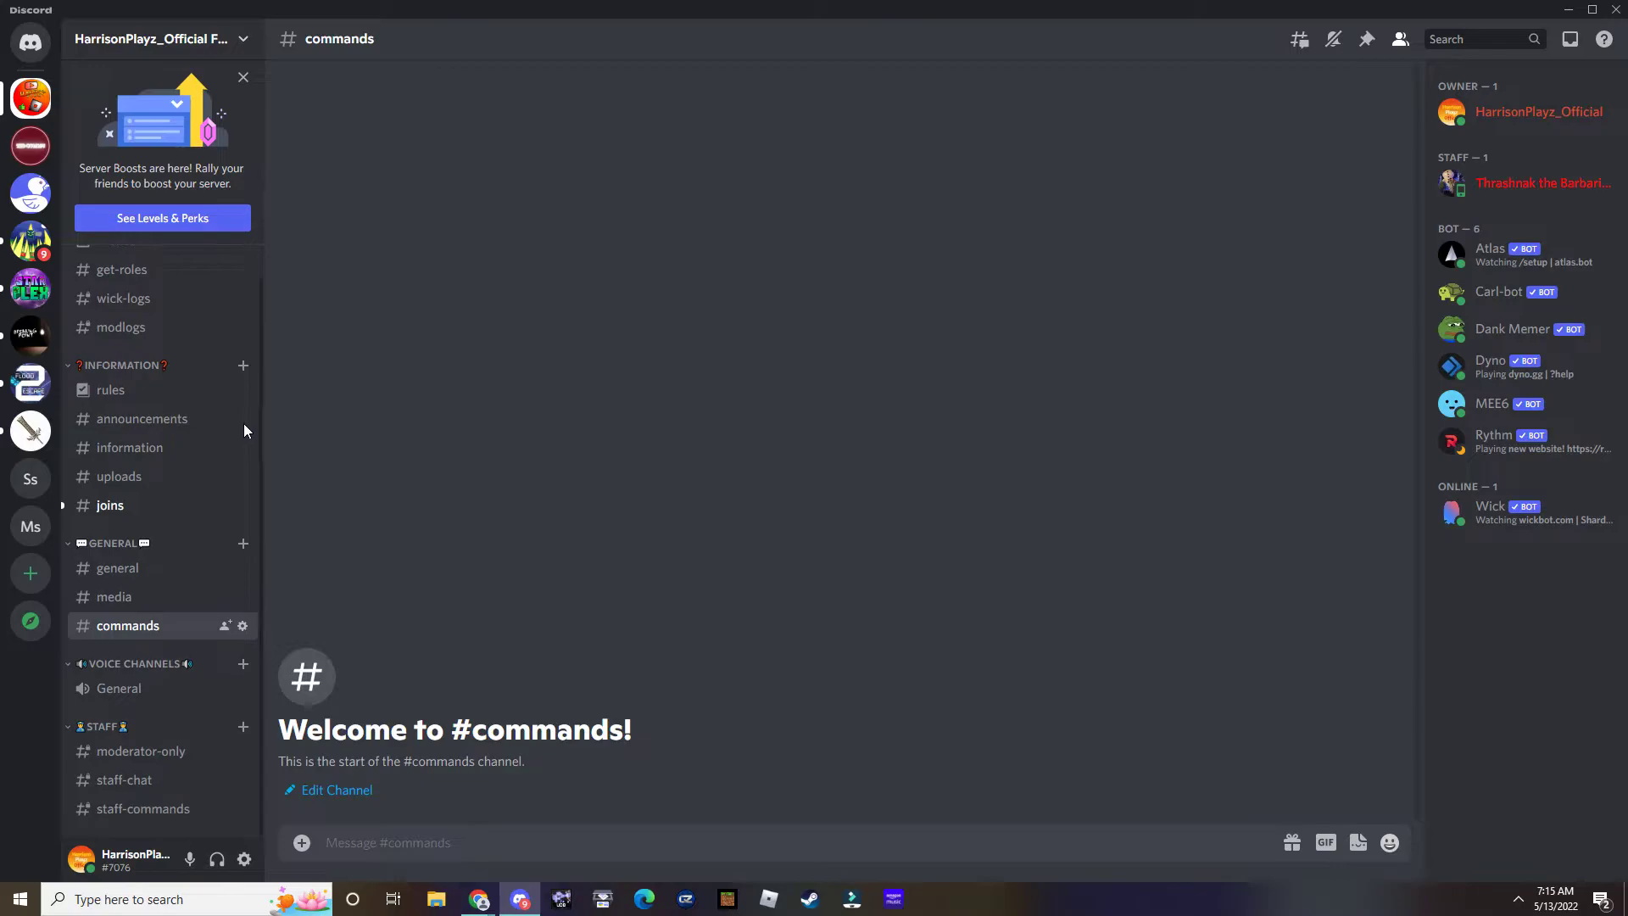
scroll(245, 430, "up", 1)
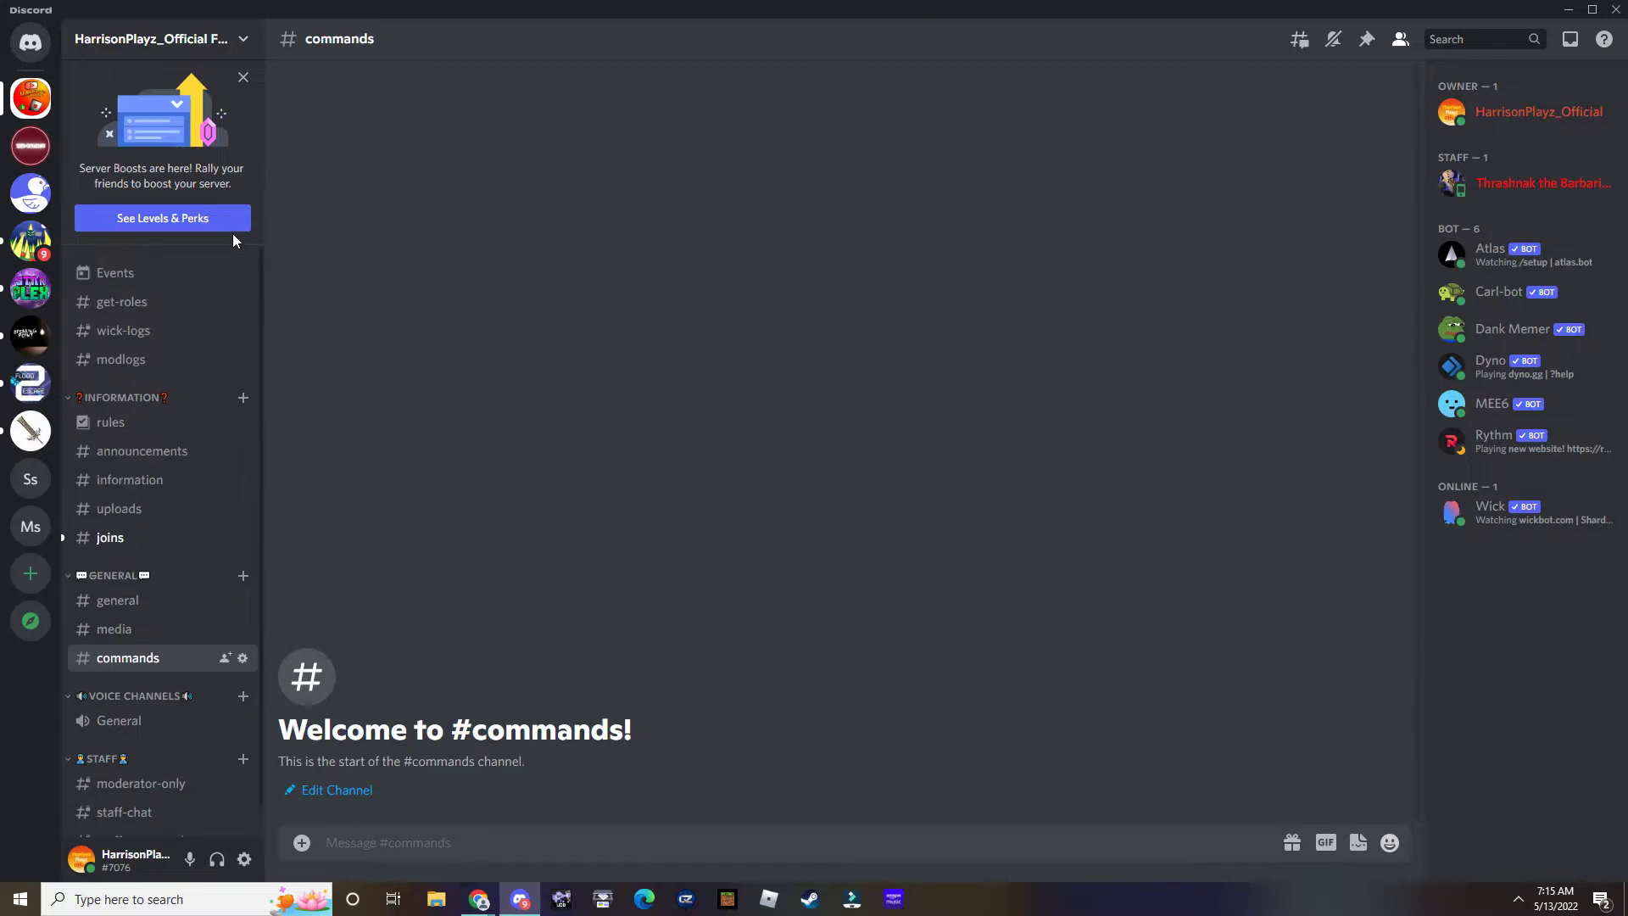
Minimize Discord, briefly restore it, and open a new tab beside the group page.
left_click(1566, 10)
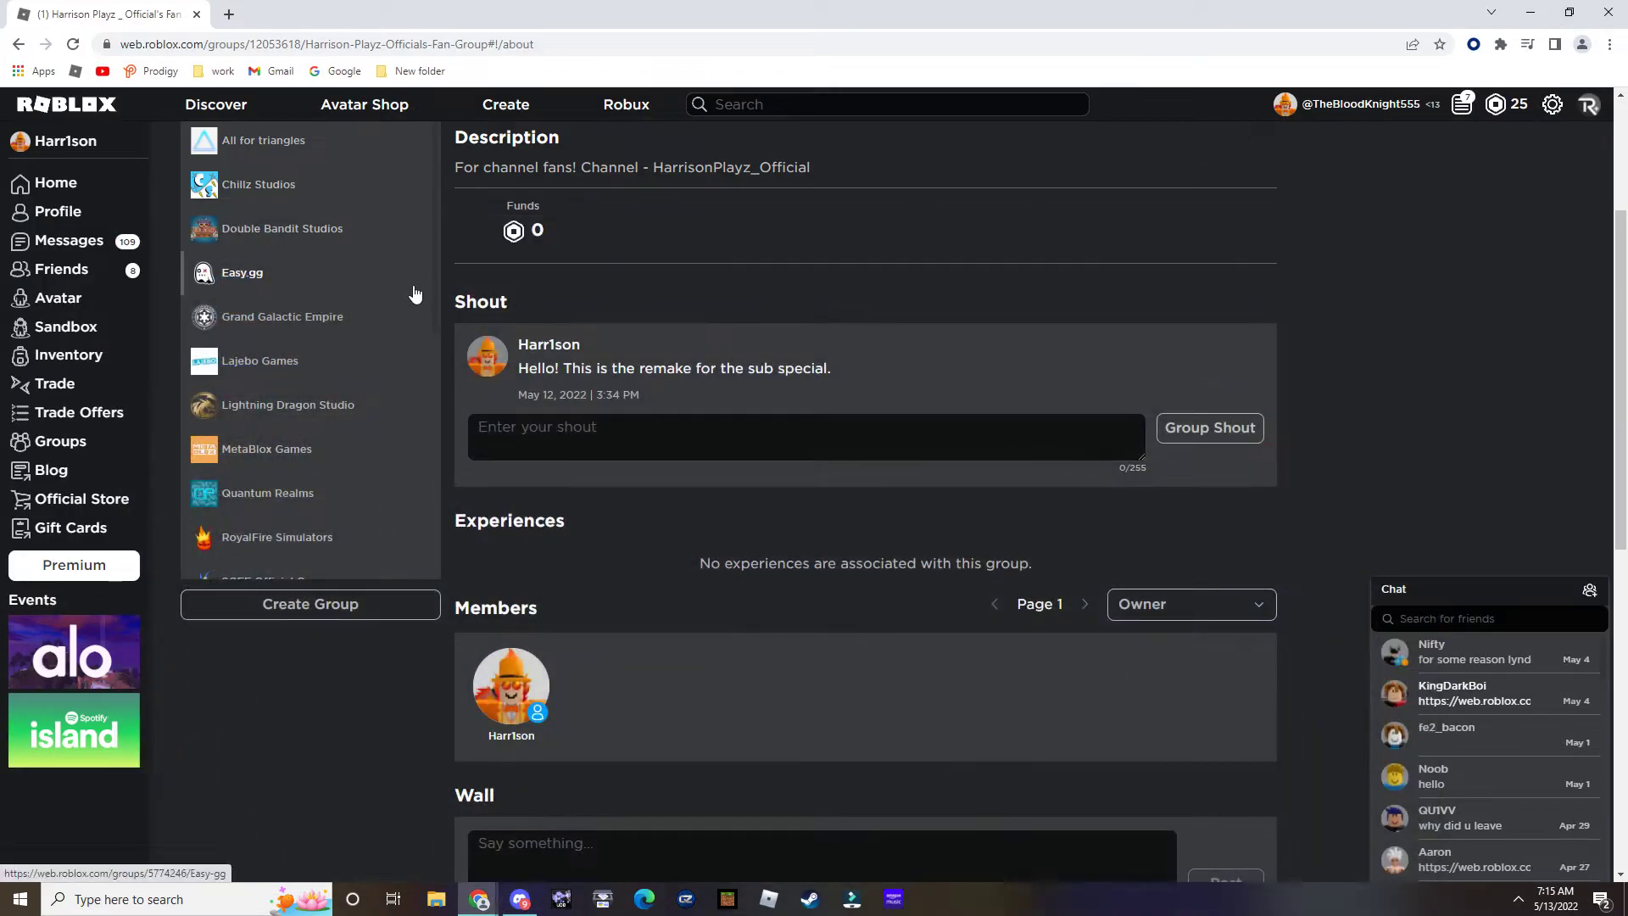
left_click(519, 900)
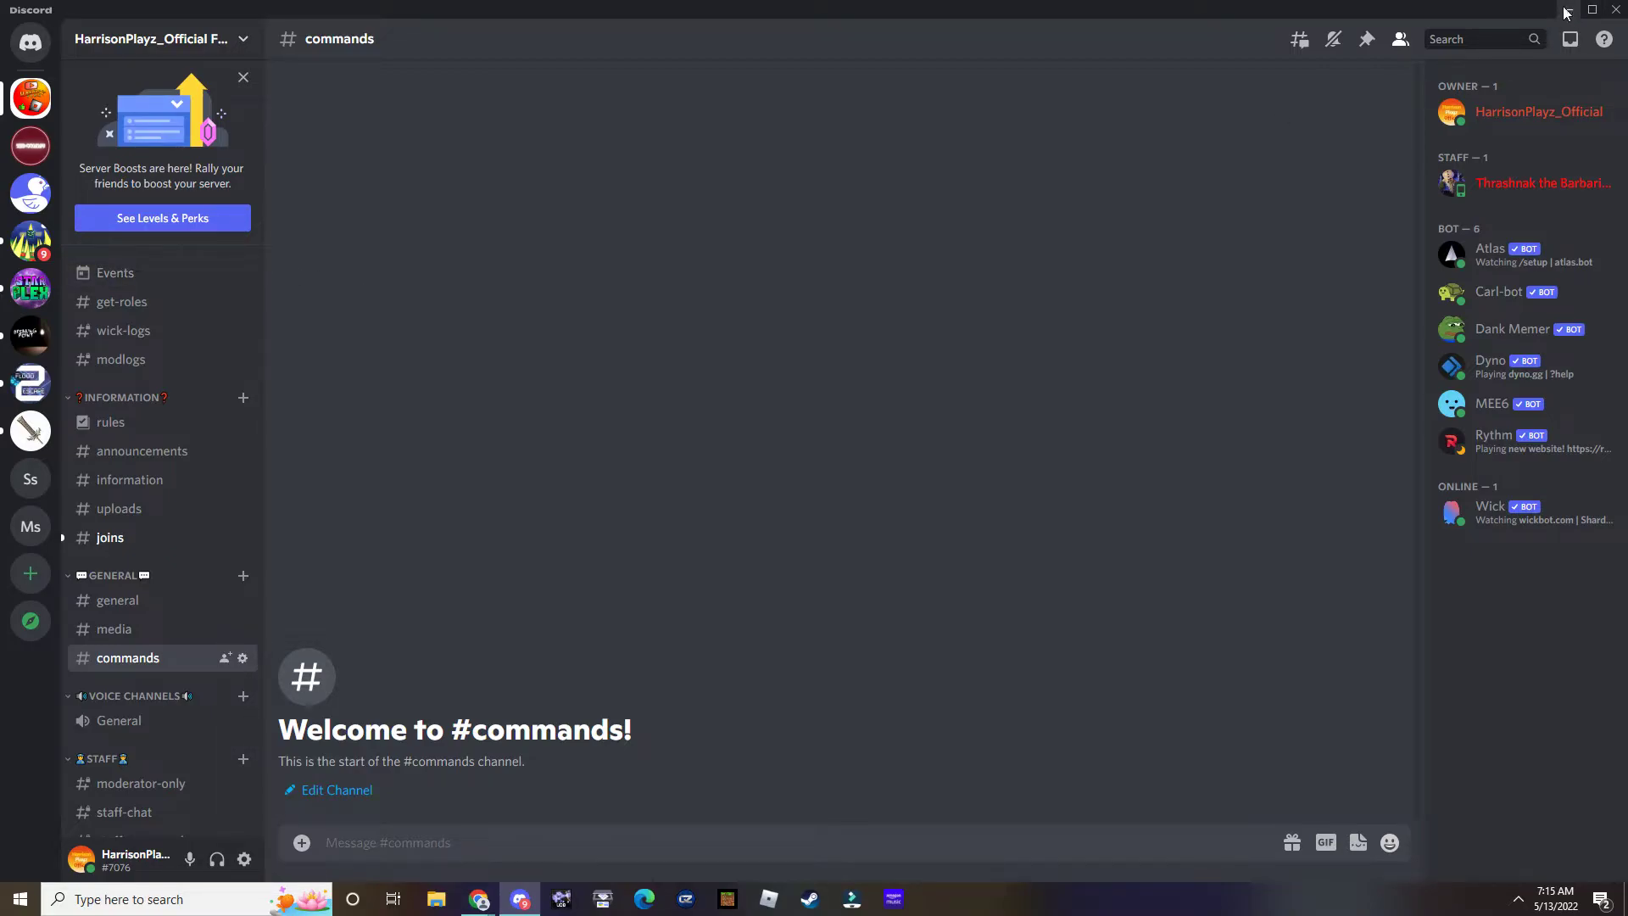
left_click(1567, 11)
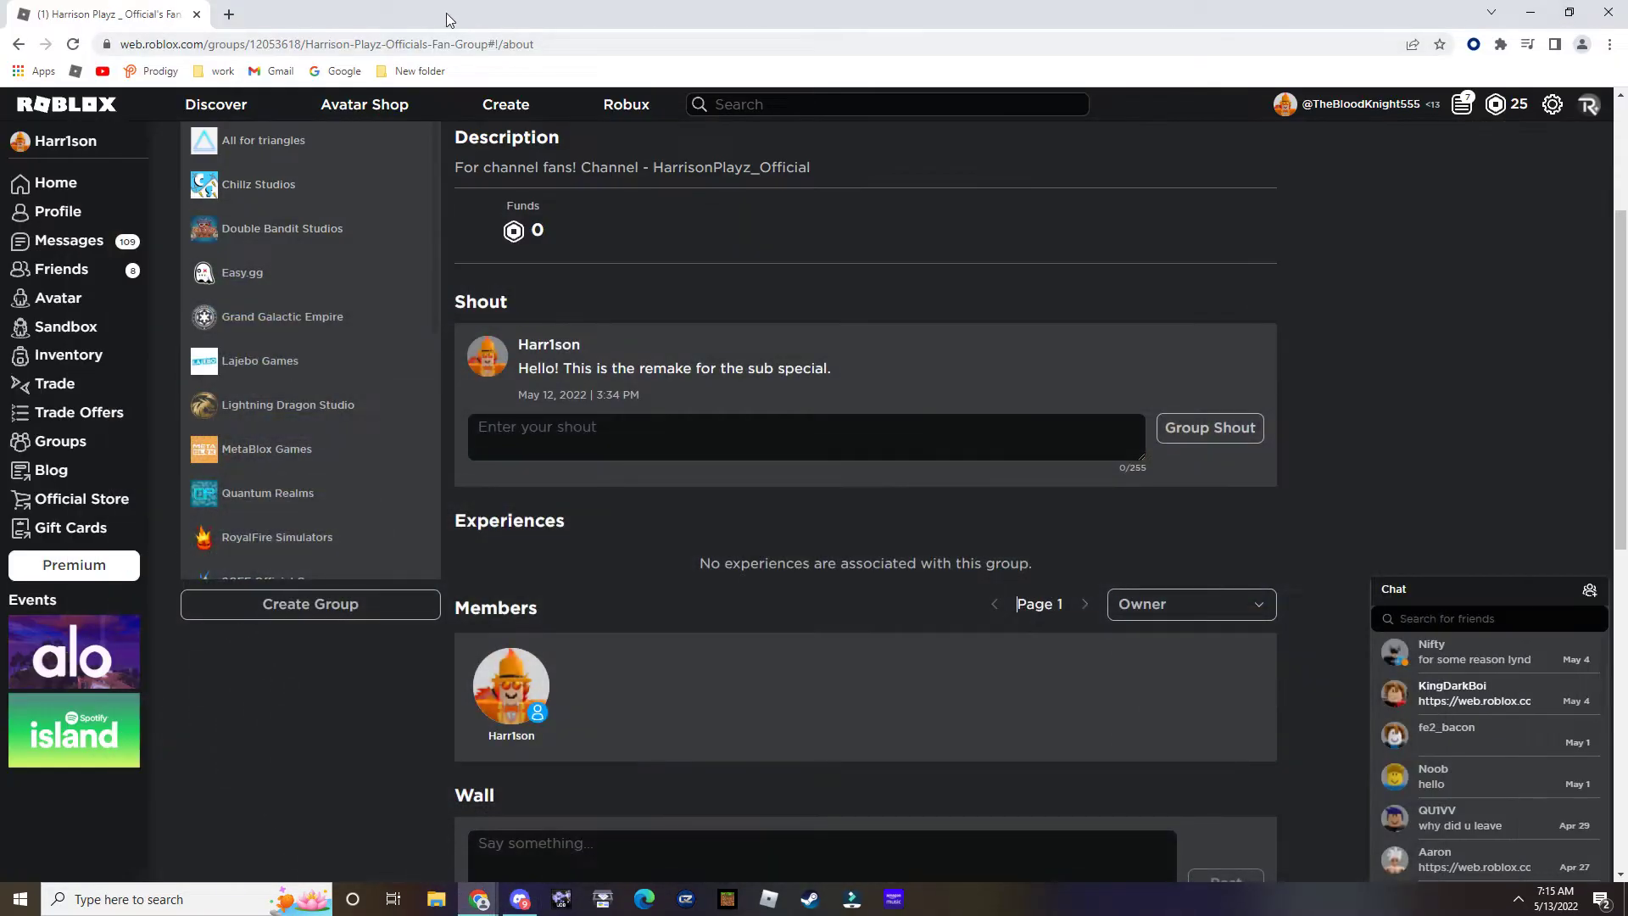
left_click(228, 15)
type("d")
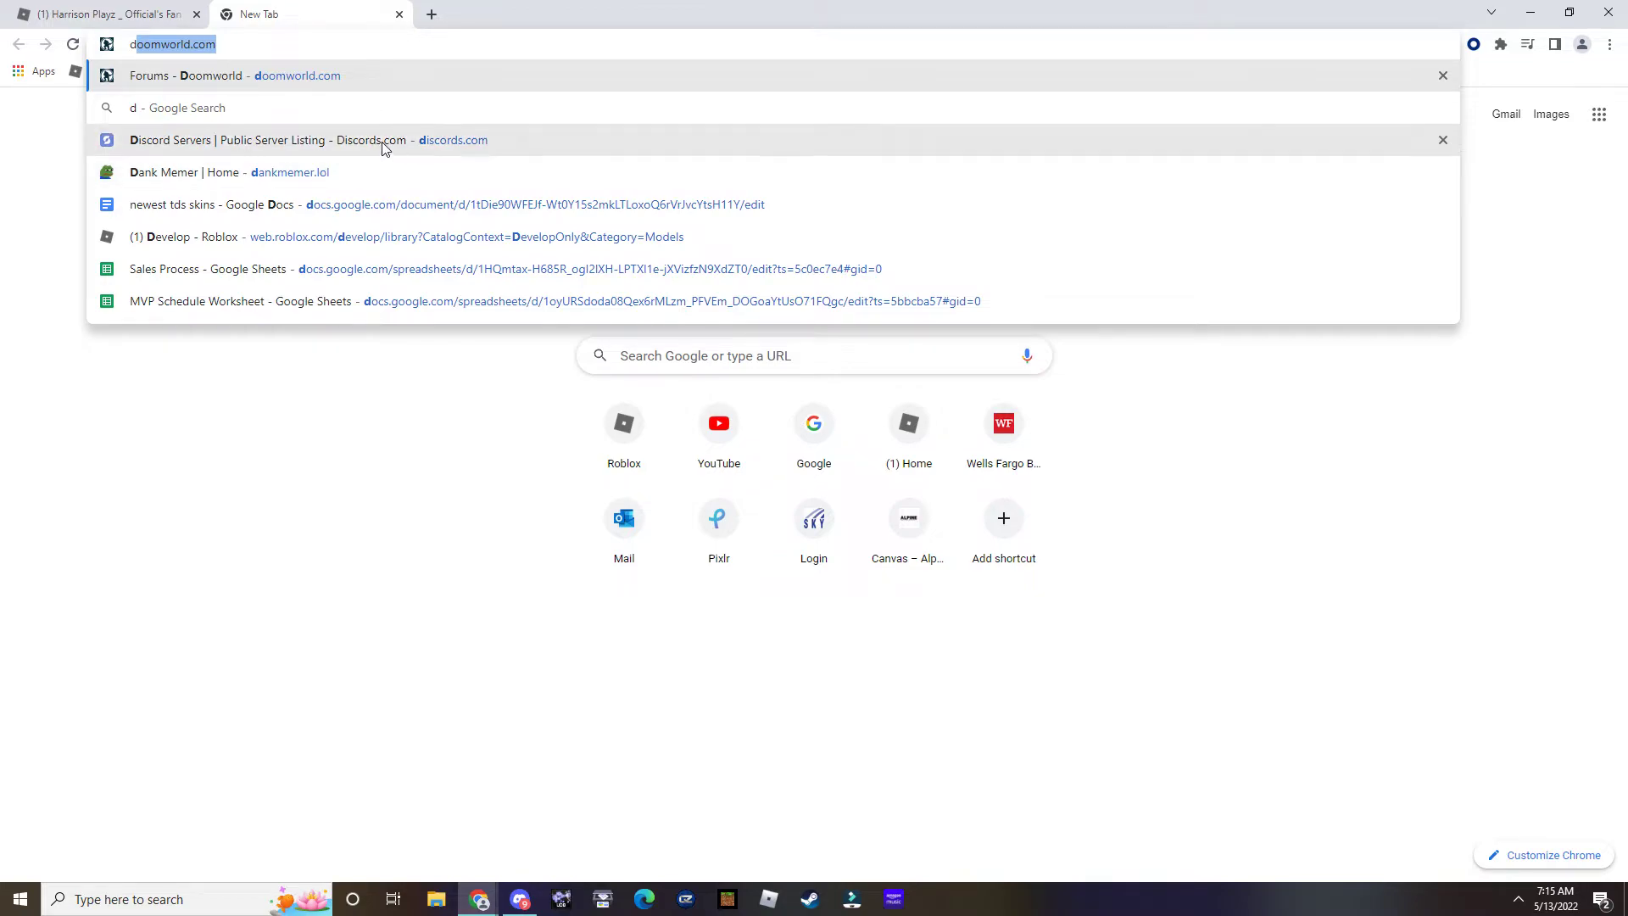
type("isc")
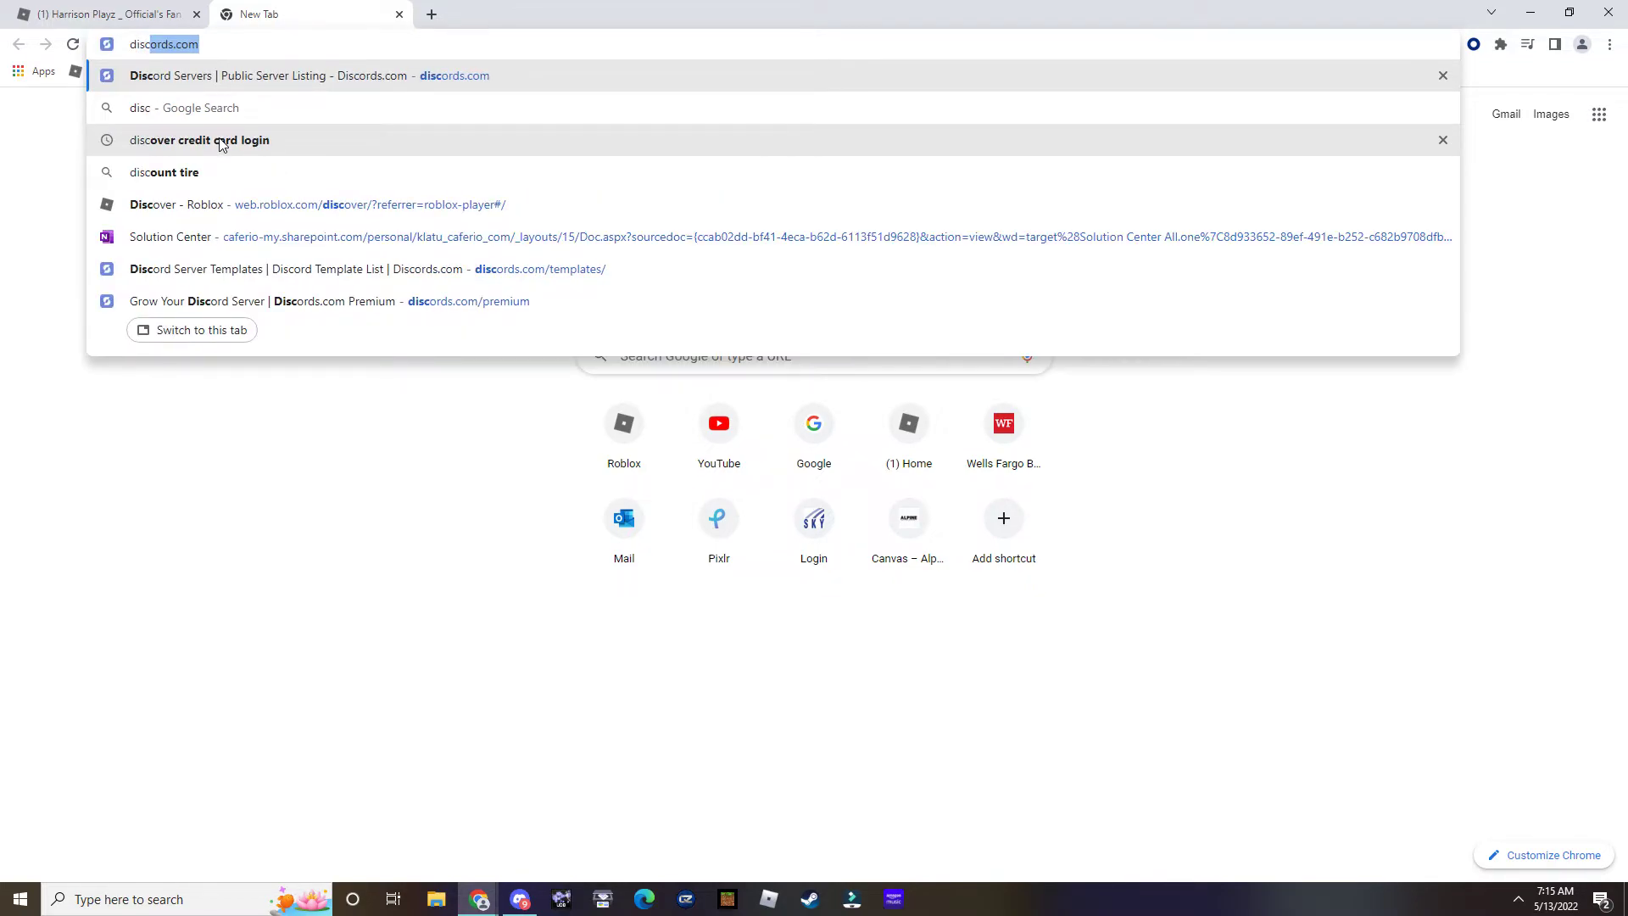
Load the discords.com Server List home page and peek at its account menu.
left_click(268, 76)
right_click(974, 182)
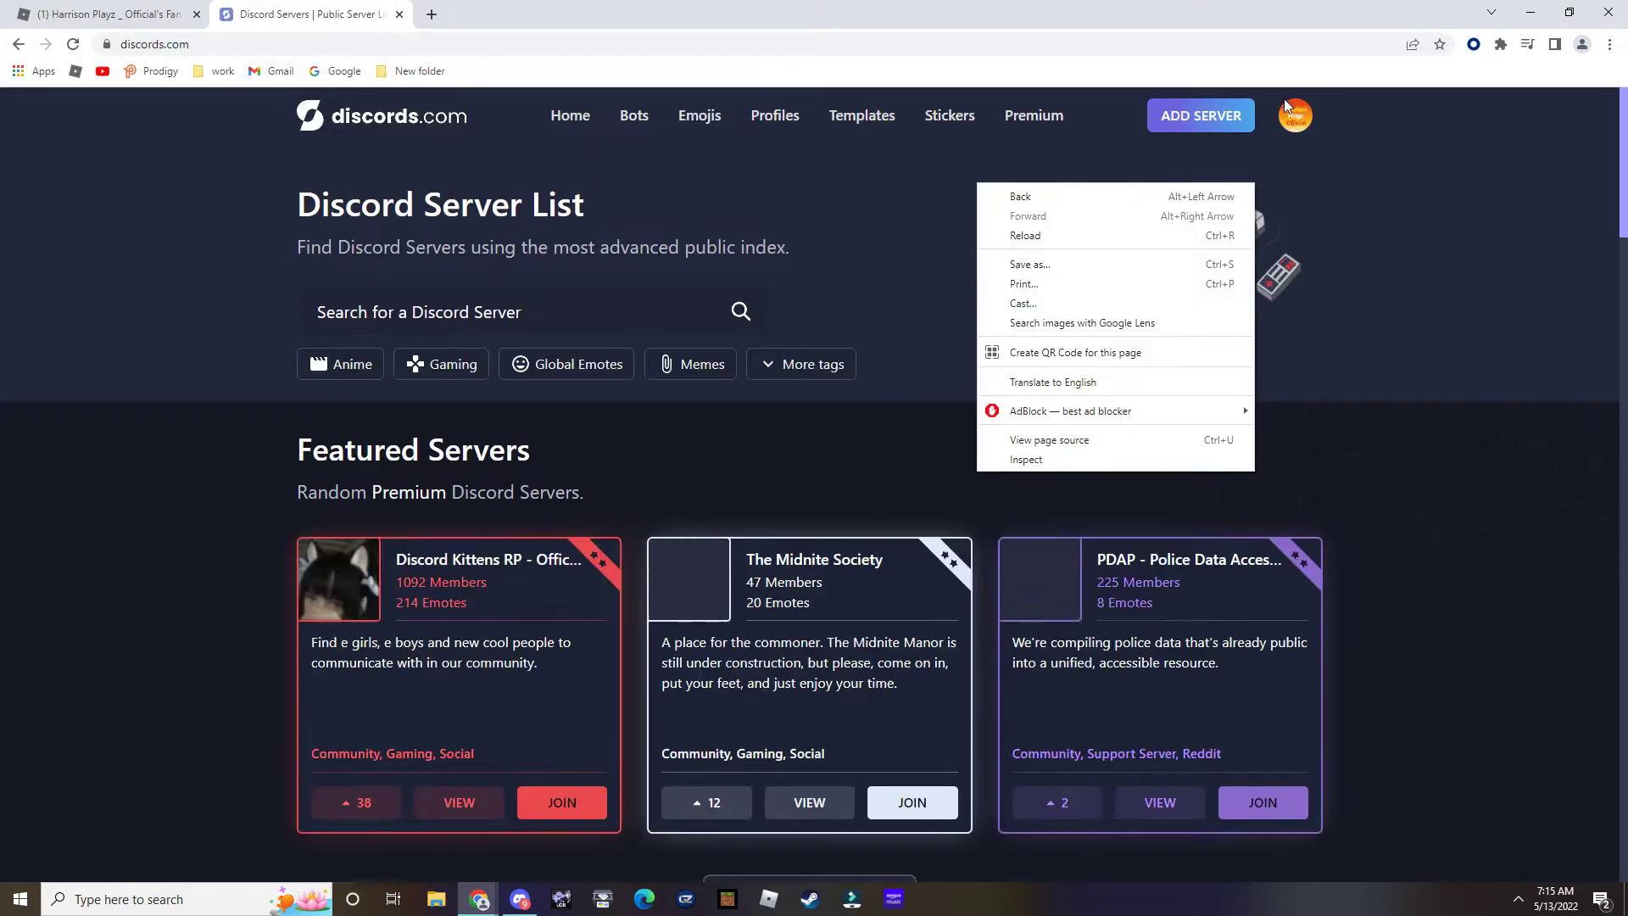
left_click(907, 225)
left_click(1298, 117)
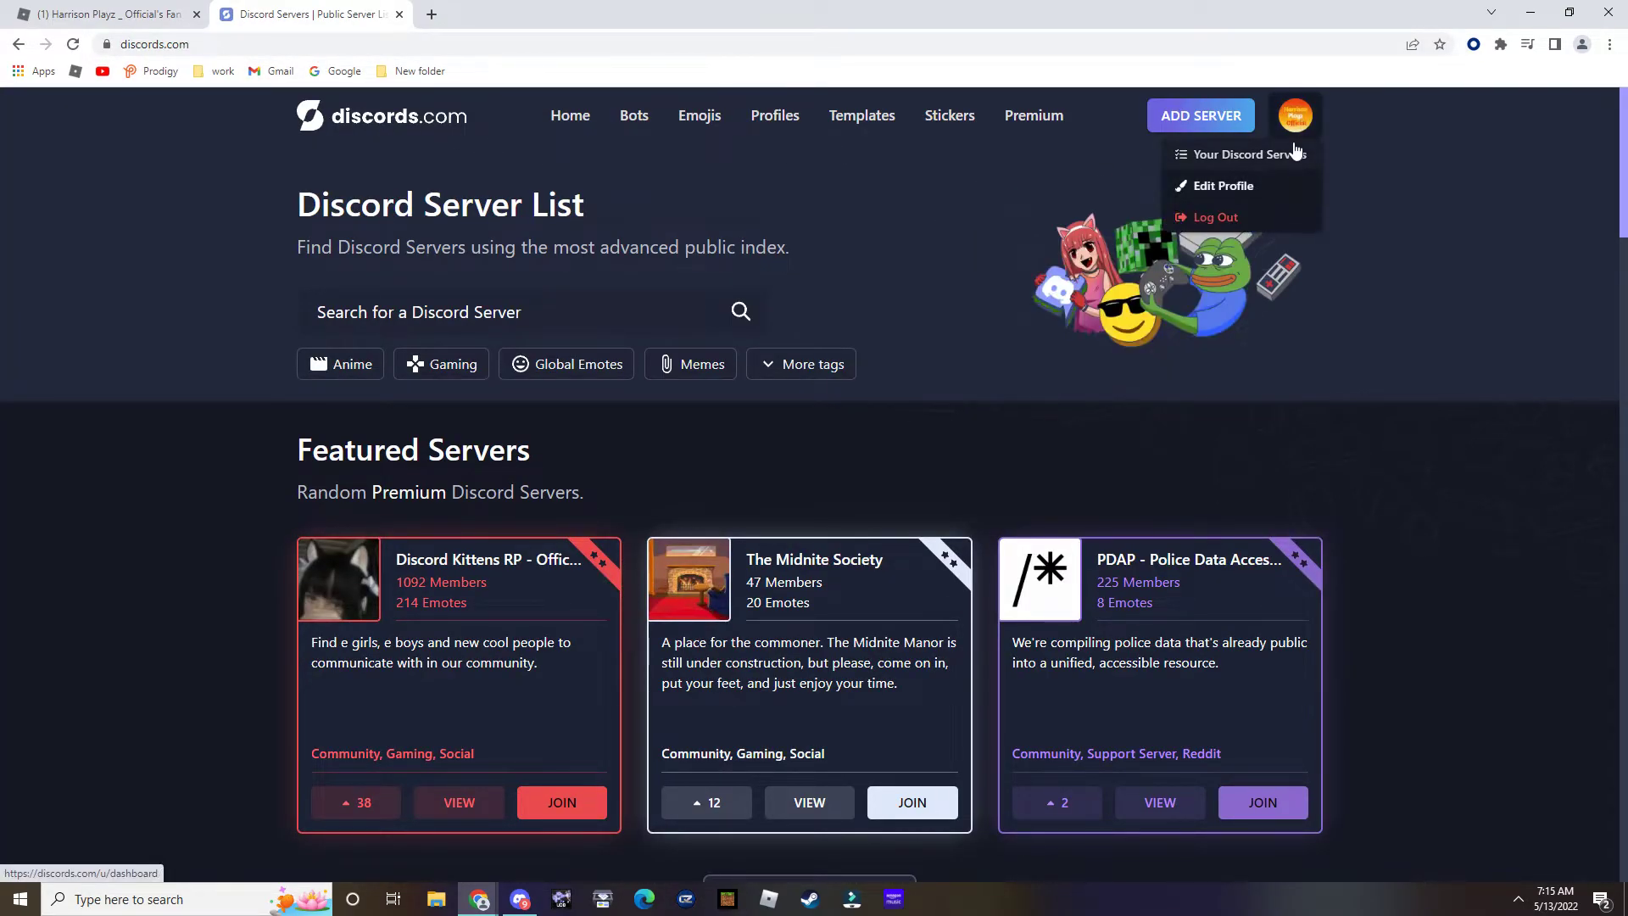
left_click(1296, 117)
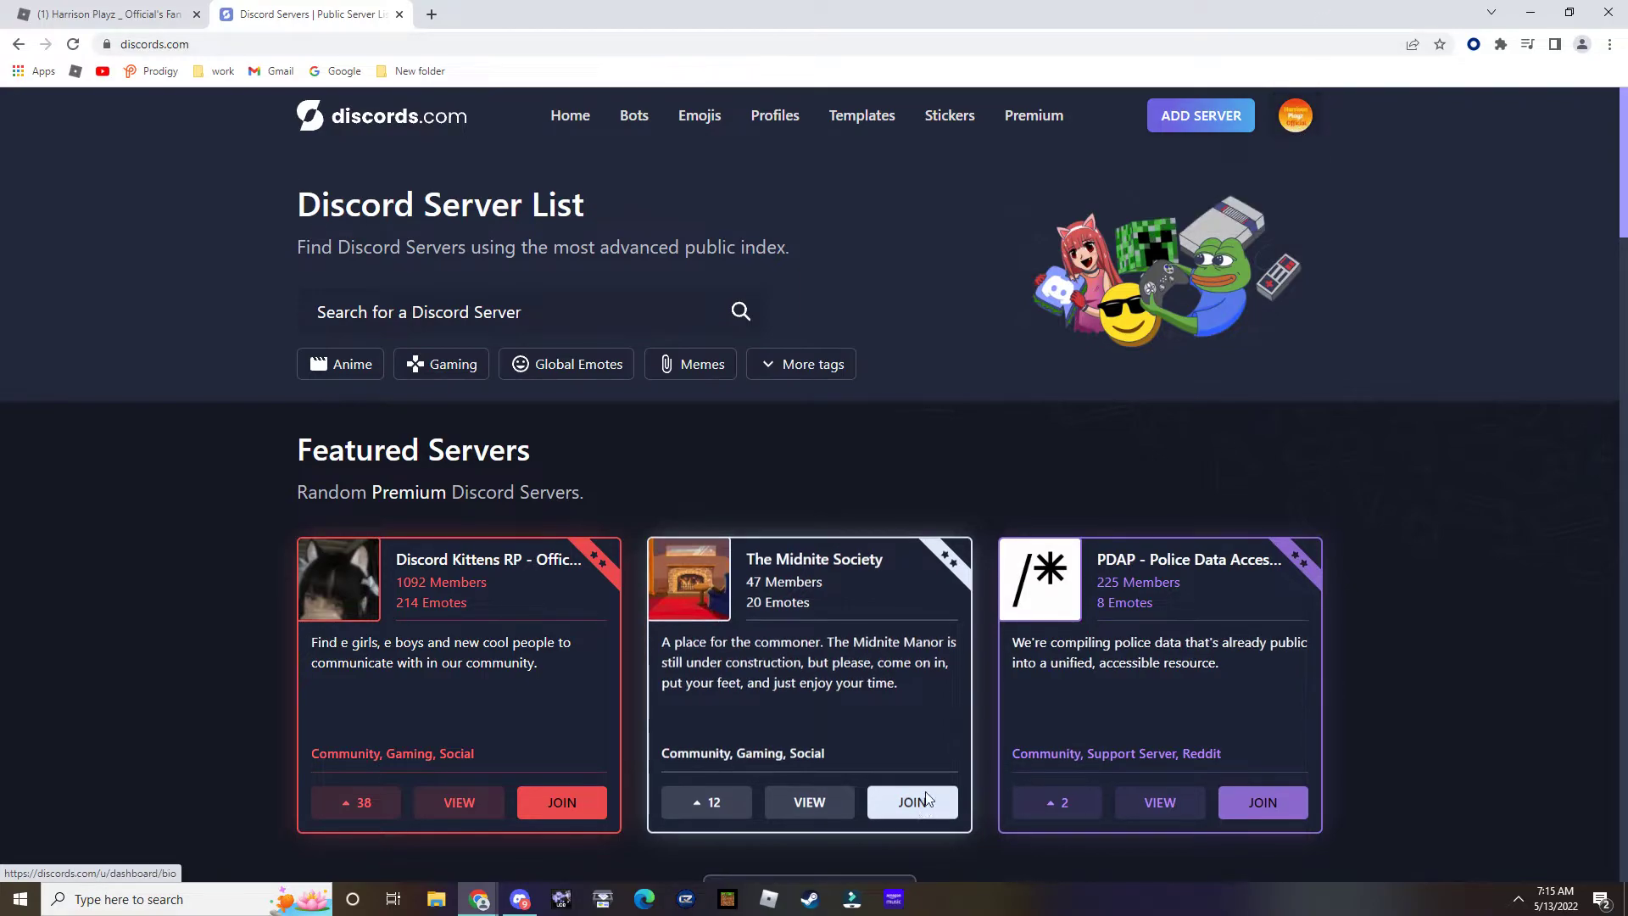
Search Discord's Discover for HarrisonPlayz_Official Fan Server, finding no communities.
left_click(519, 899)
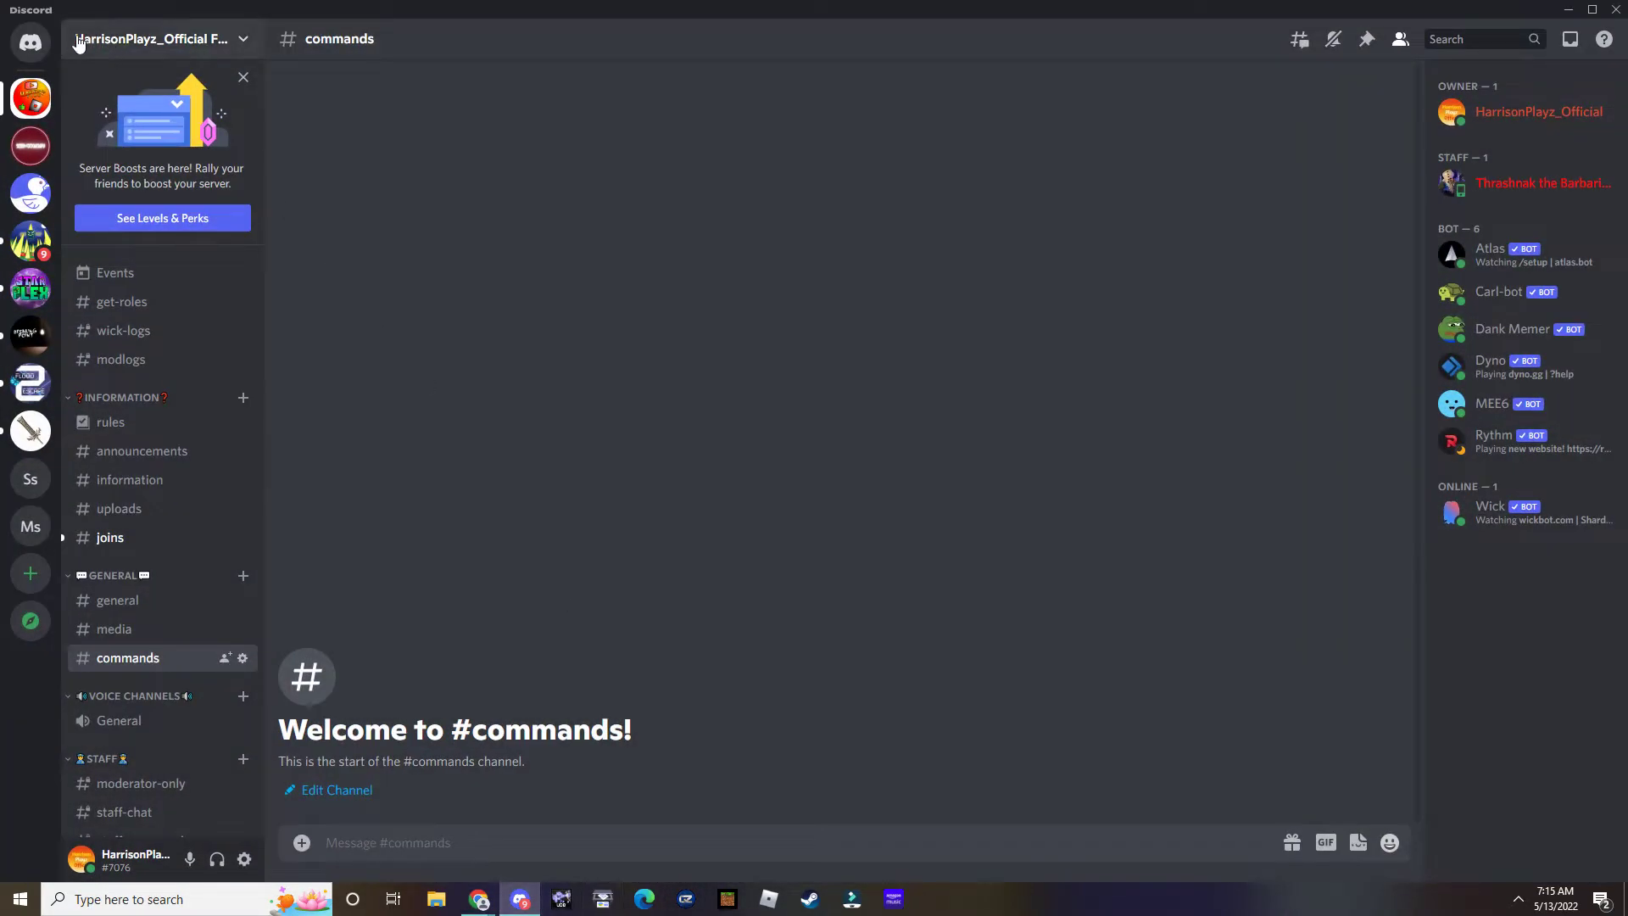
left_click(30, 42)
left_click(27, 619)
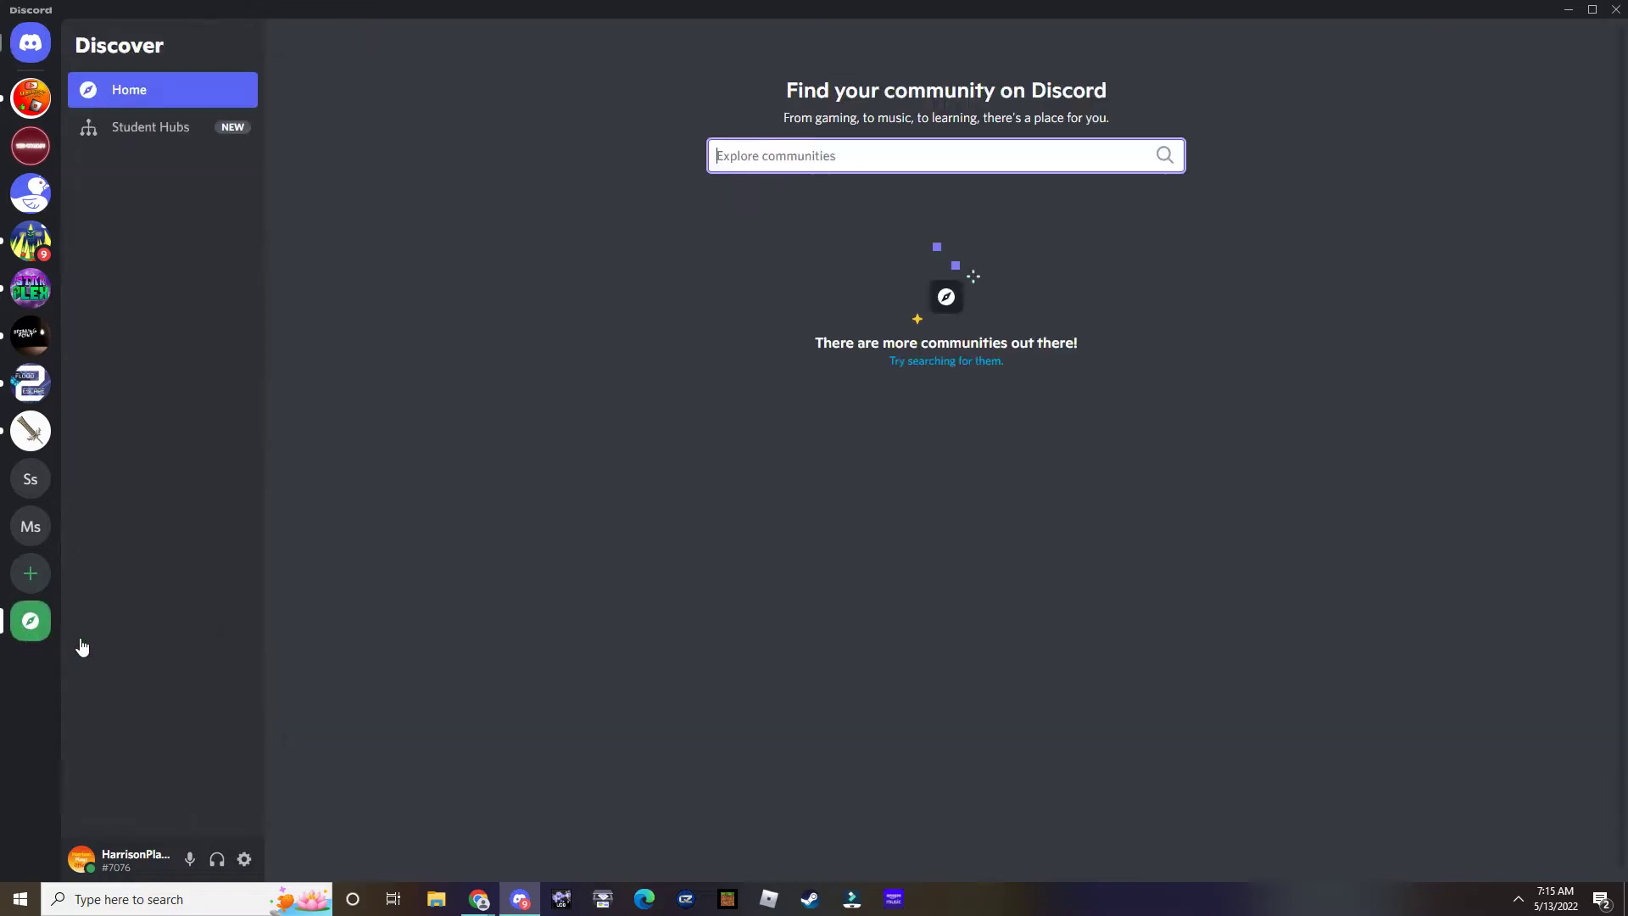
type("HarrisonPlay")
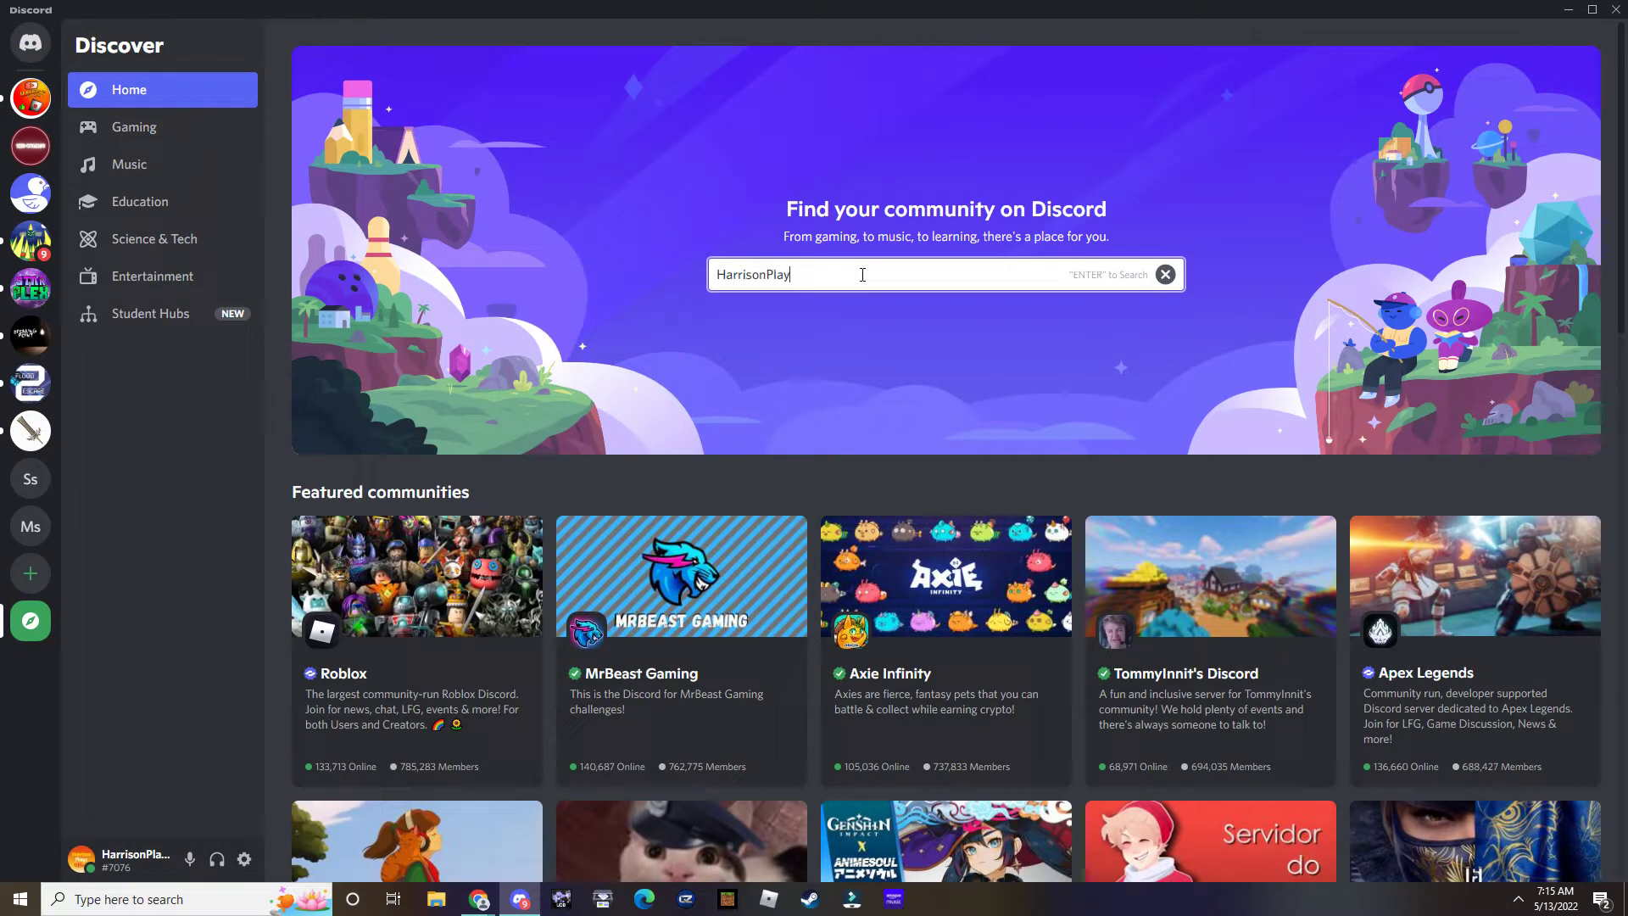
type(" Fan S")
type("erv")
key("Return")
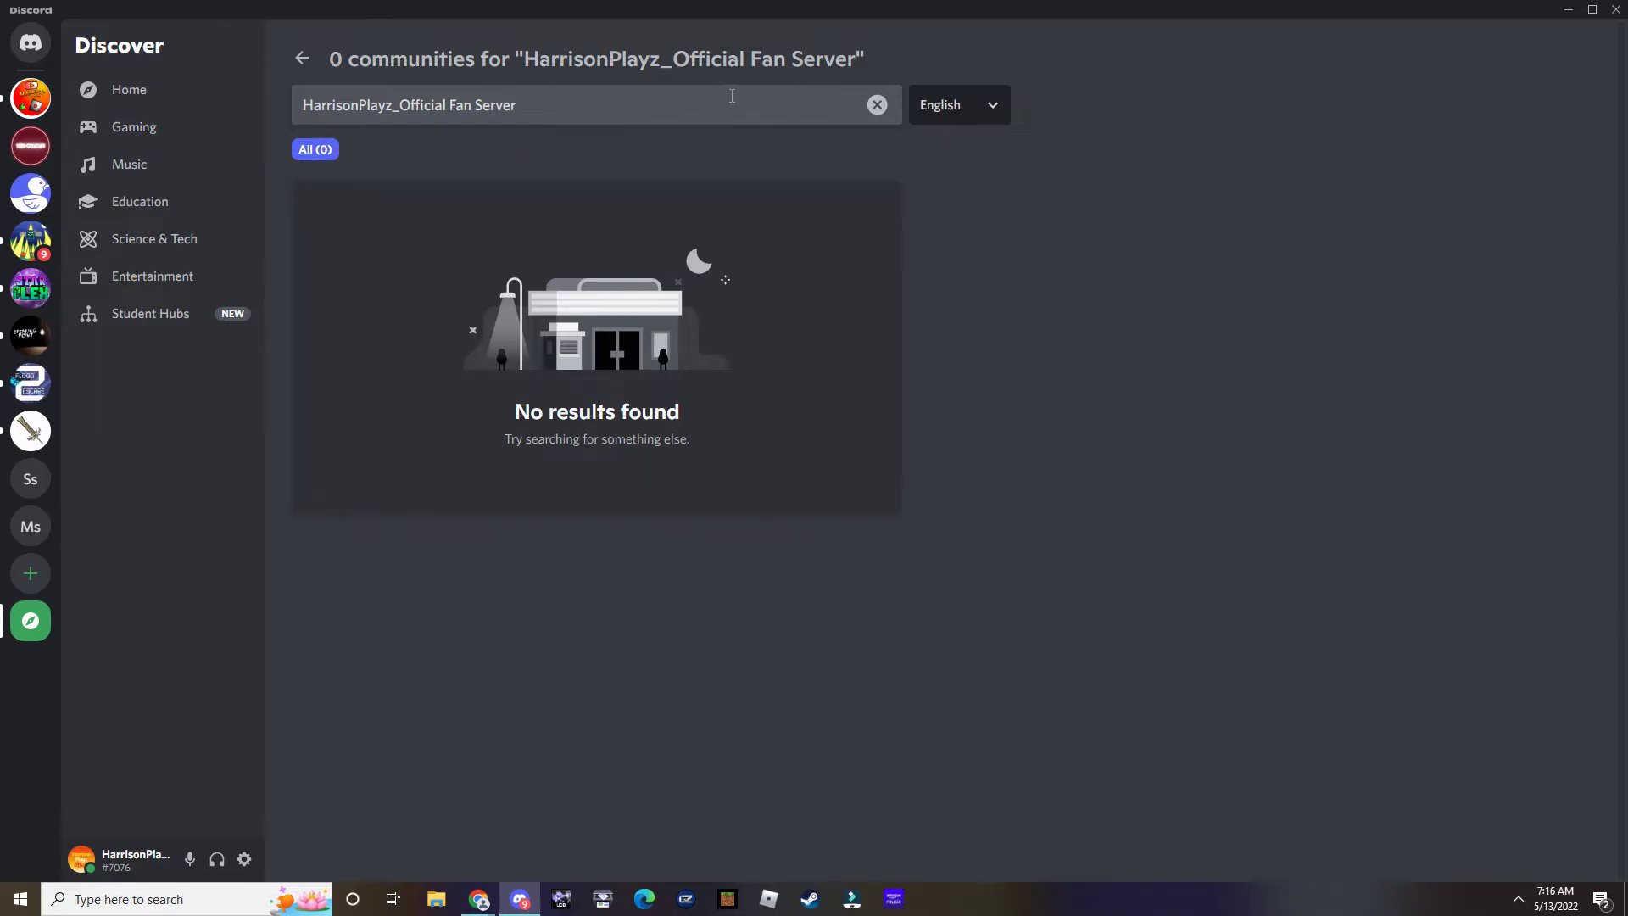
Repeat the search under Gaming, fixing a typo, then close Discord.
left_click(214, 127)
type("H")
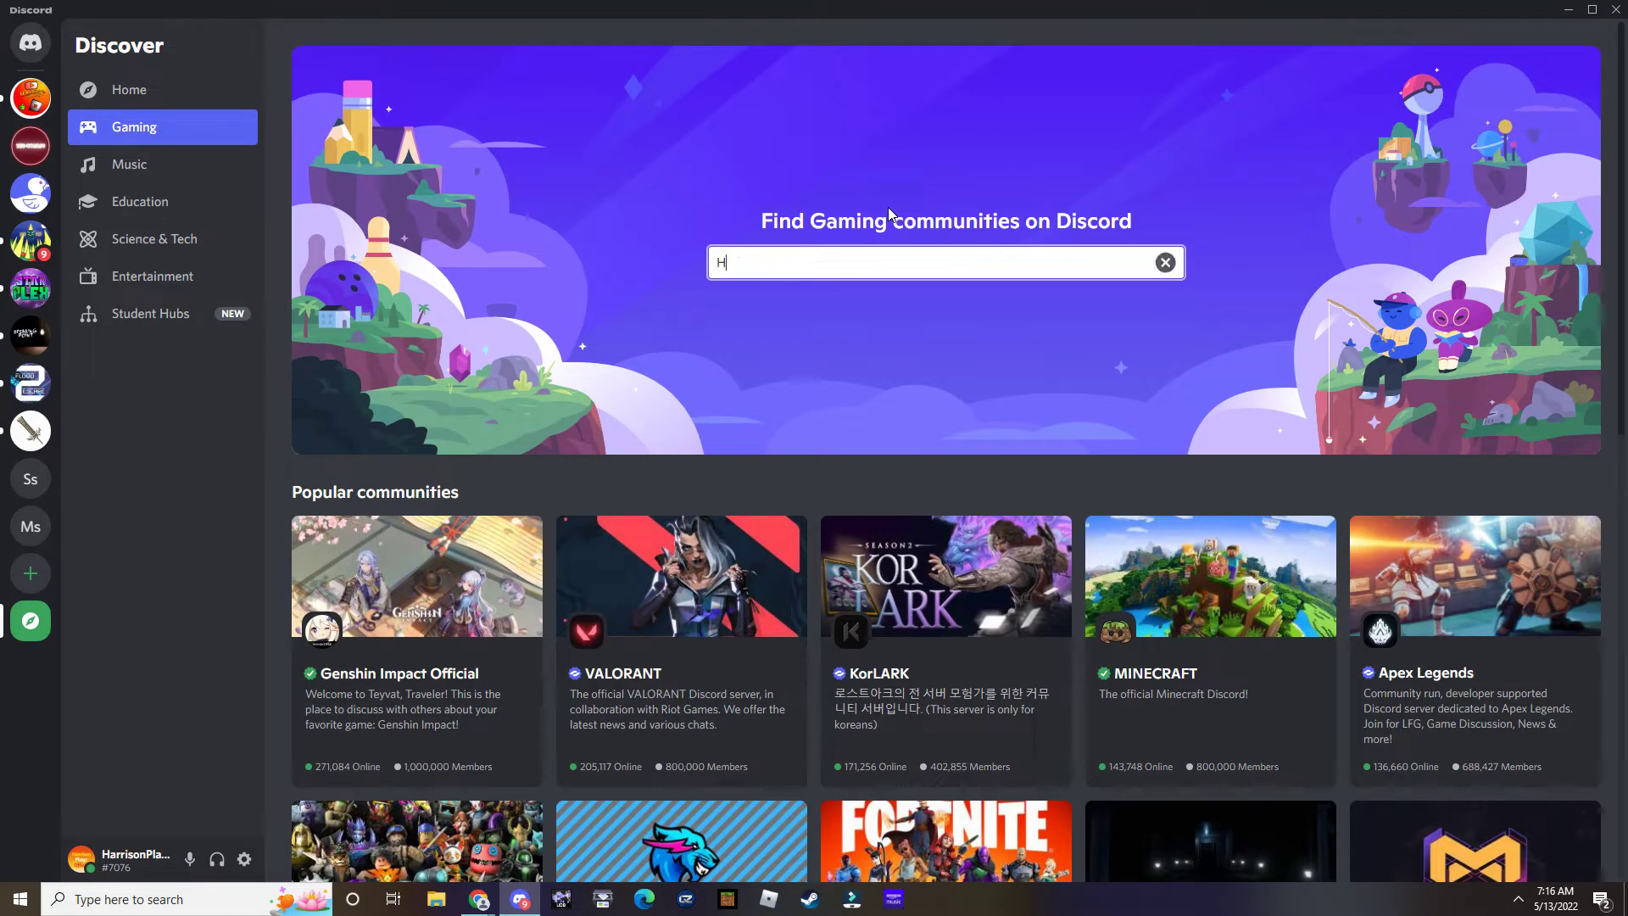
type("arrisonPlay")
type("z_Ofif")
key("BackSpace")
type("ficial F")
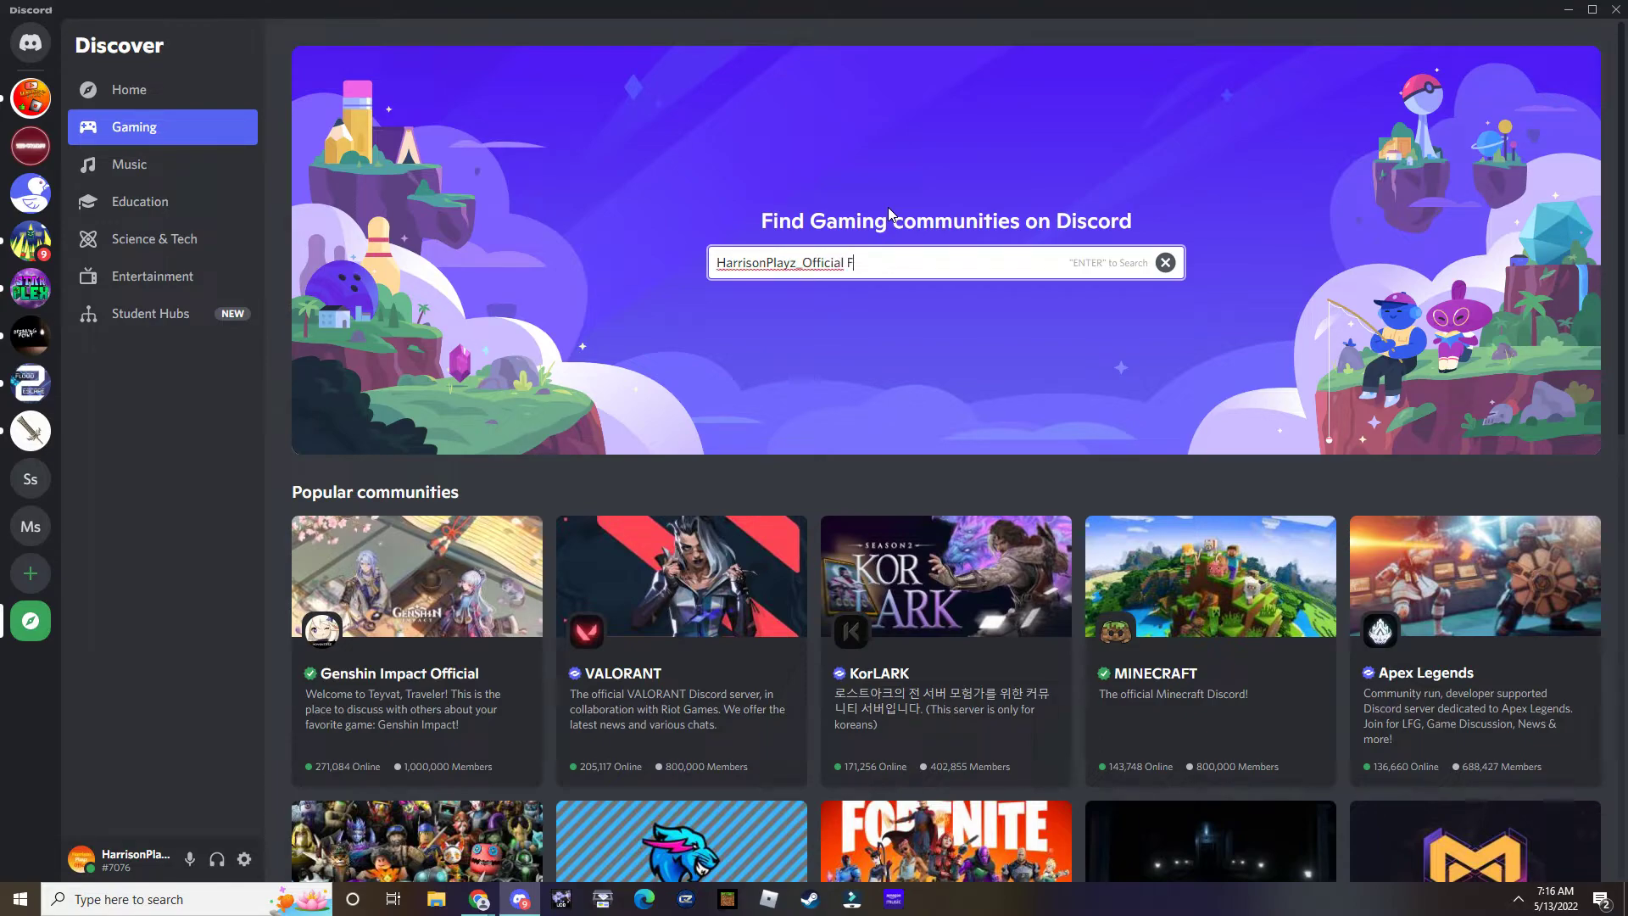
type("an server")
key("Return")
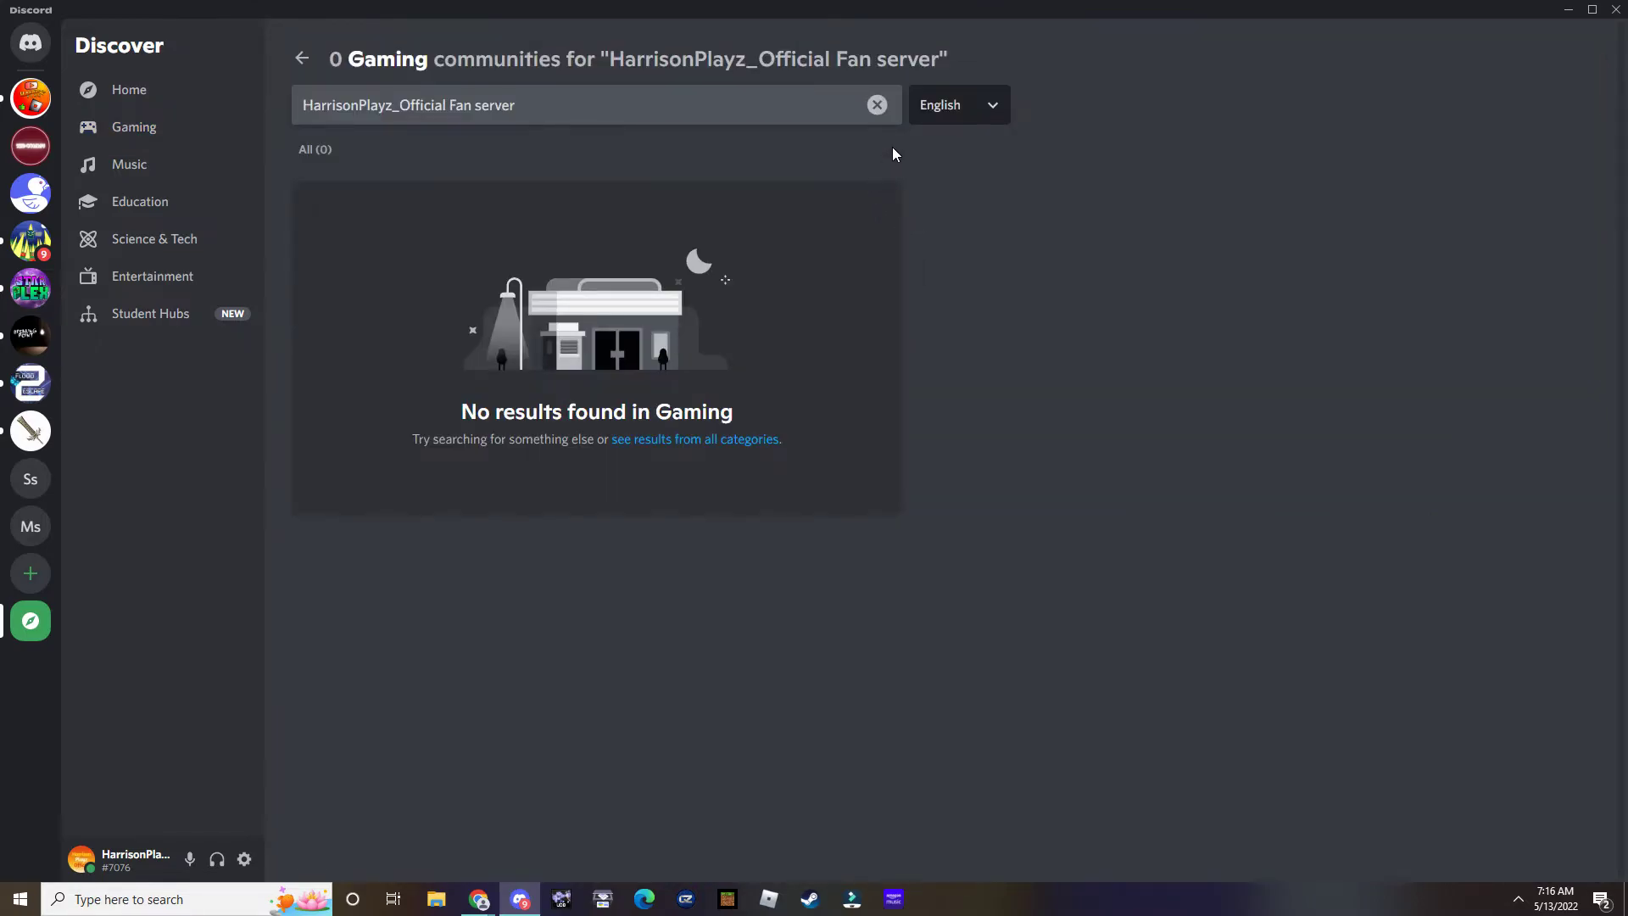
left_click(1616, 10)
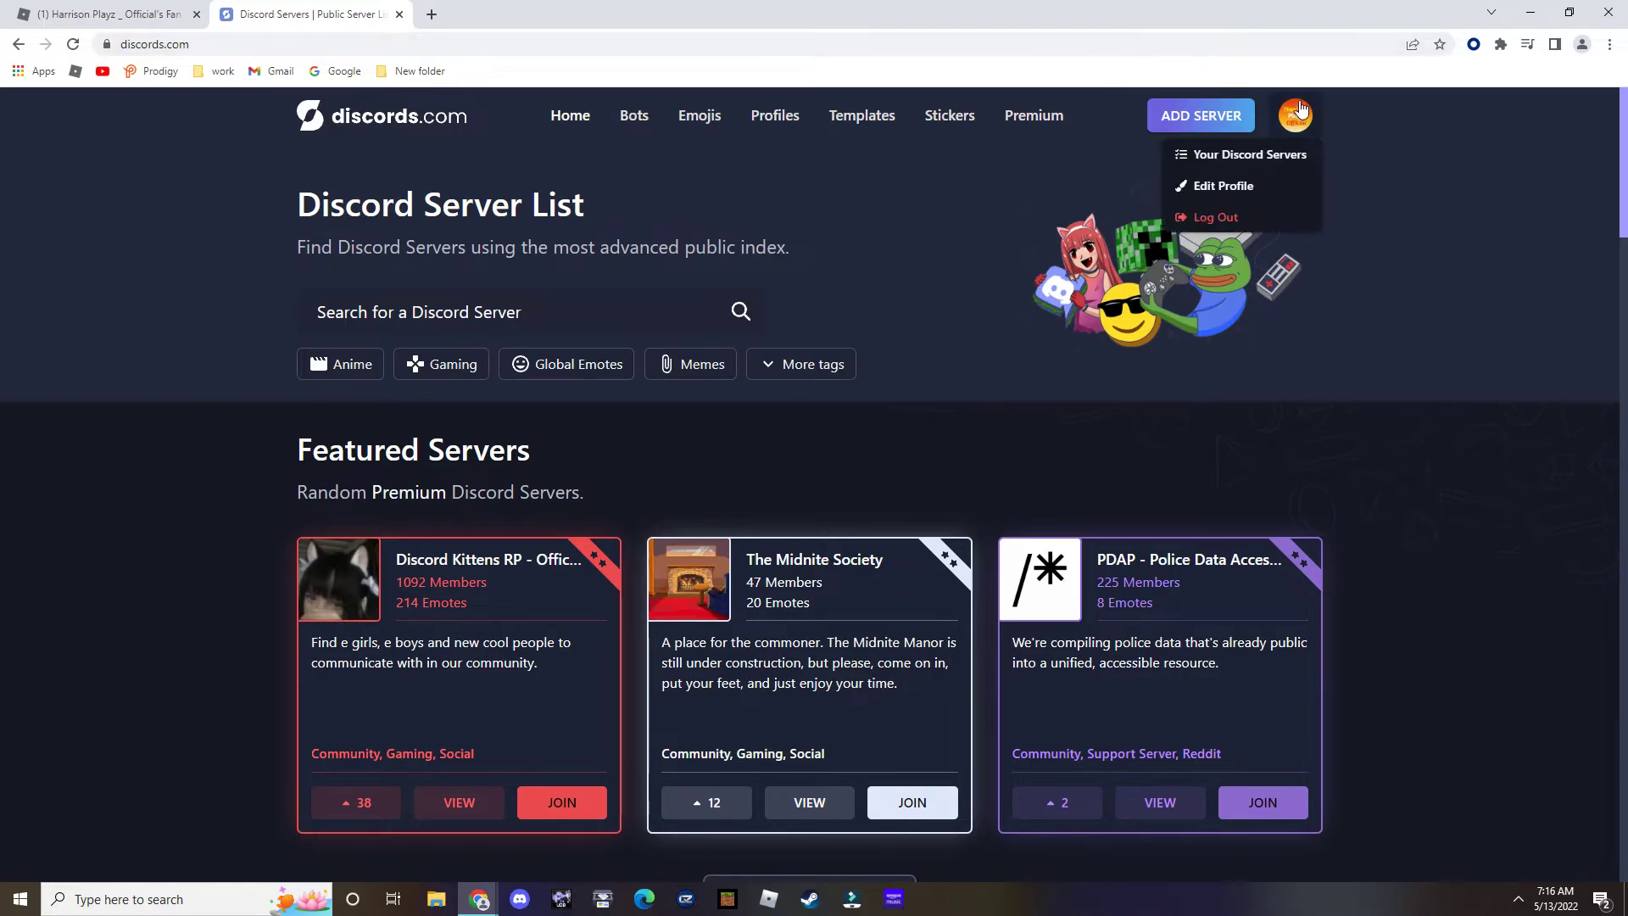
mouse_move(1296, 116)
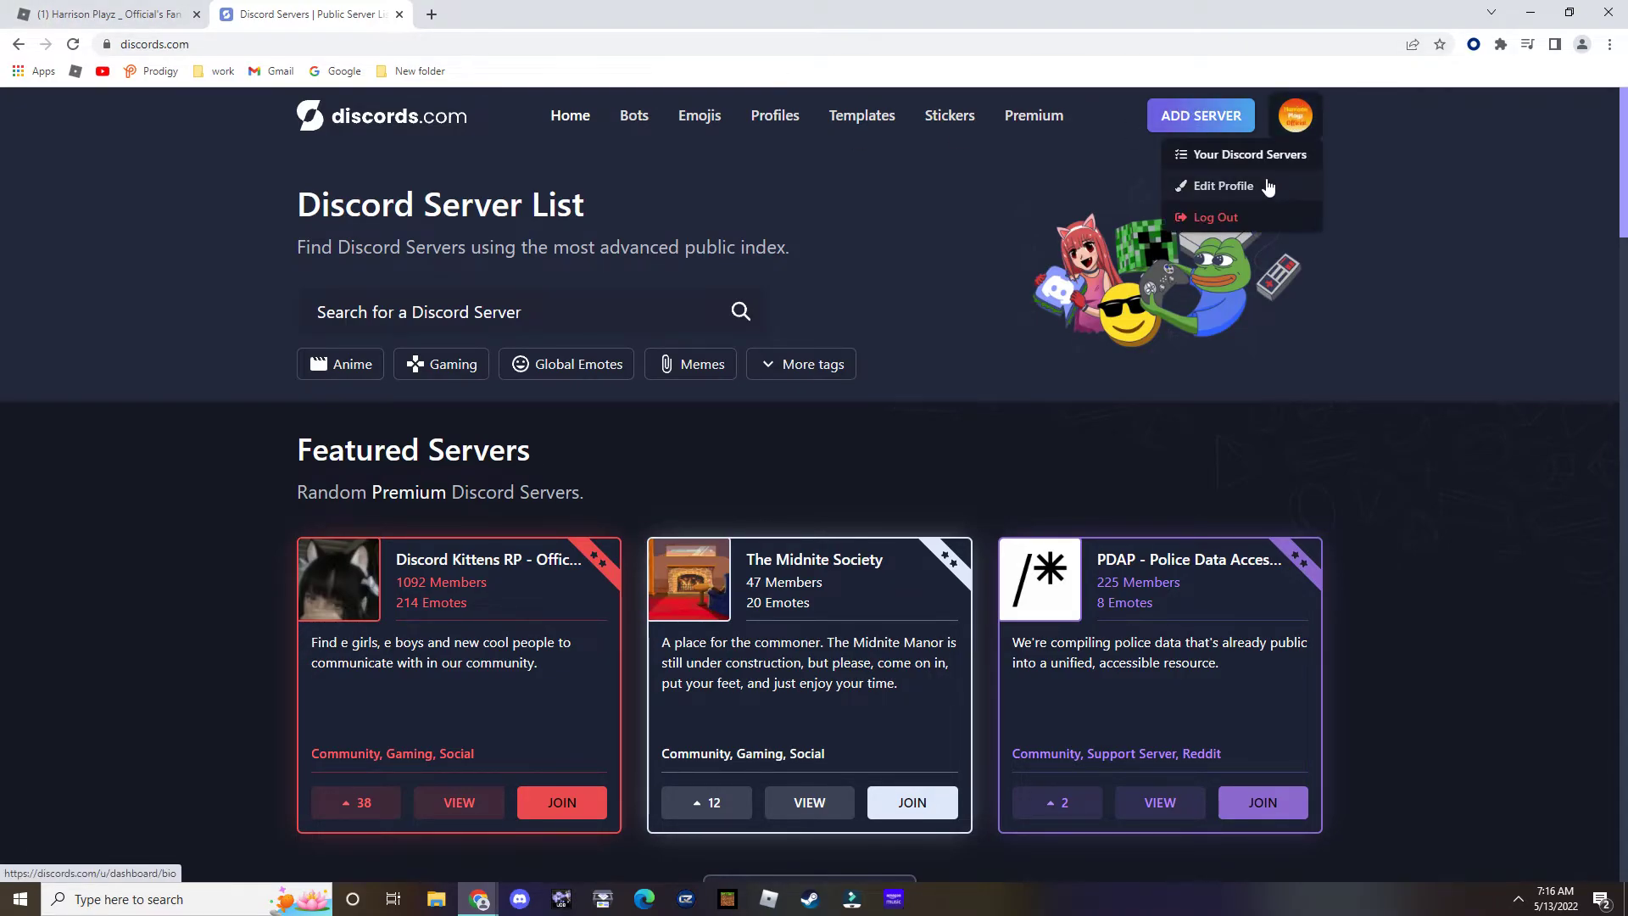
Open HarrisonPlayz_Official Fan Server's listing via Your Discord Servers and select its URL.
left_click(1277, 157)
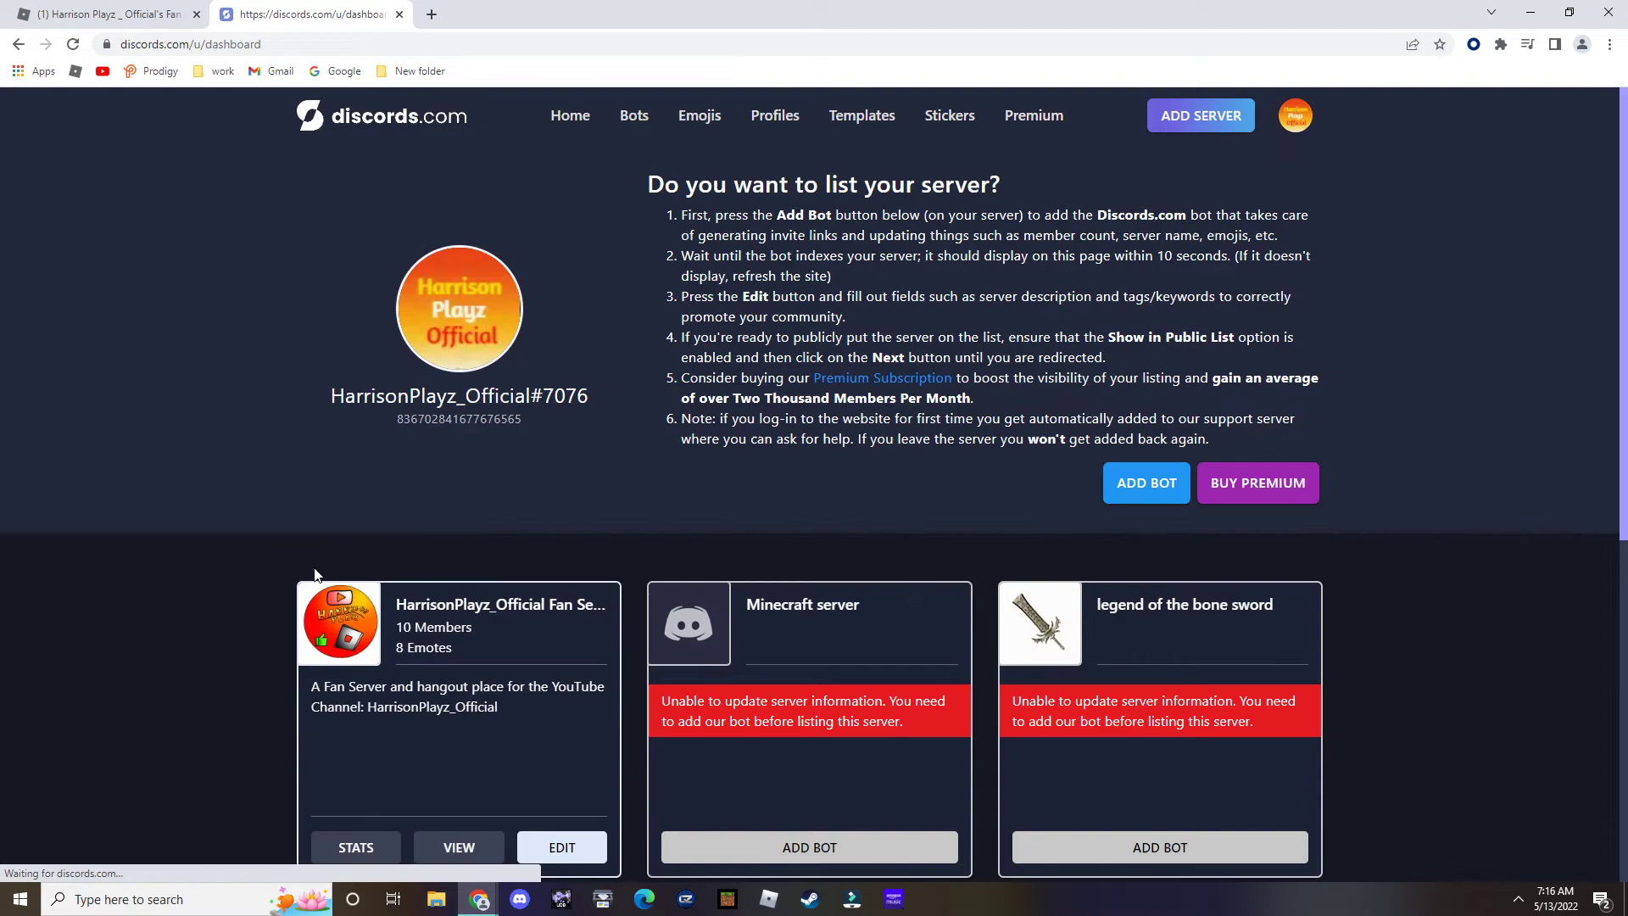
left_click(308, 647)
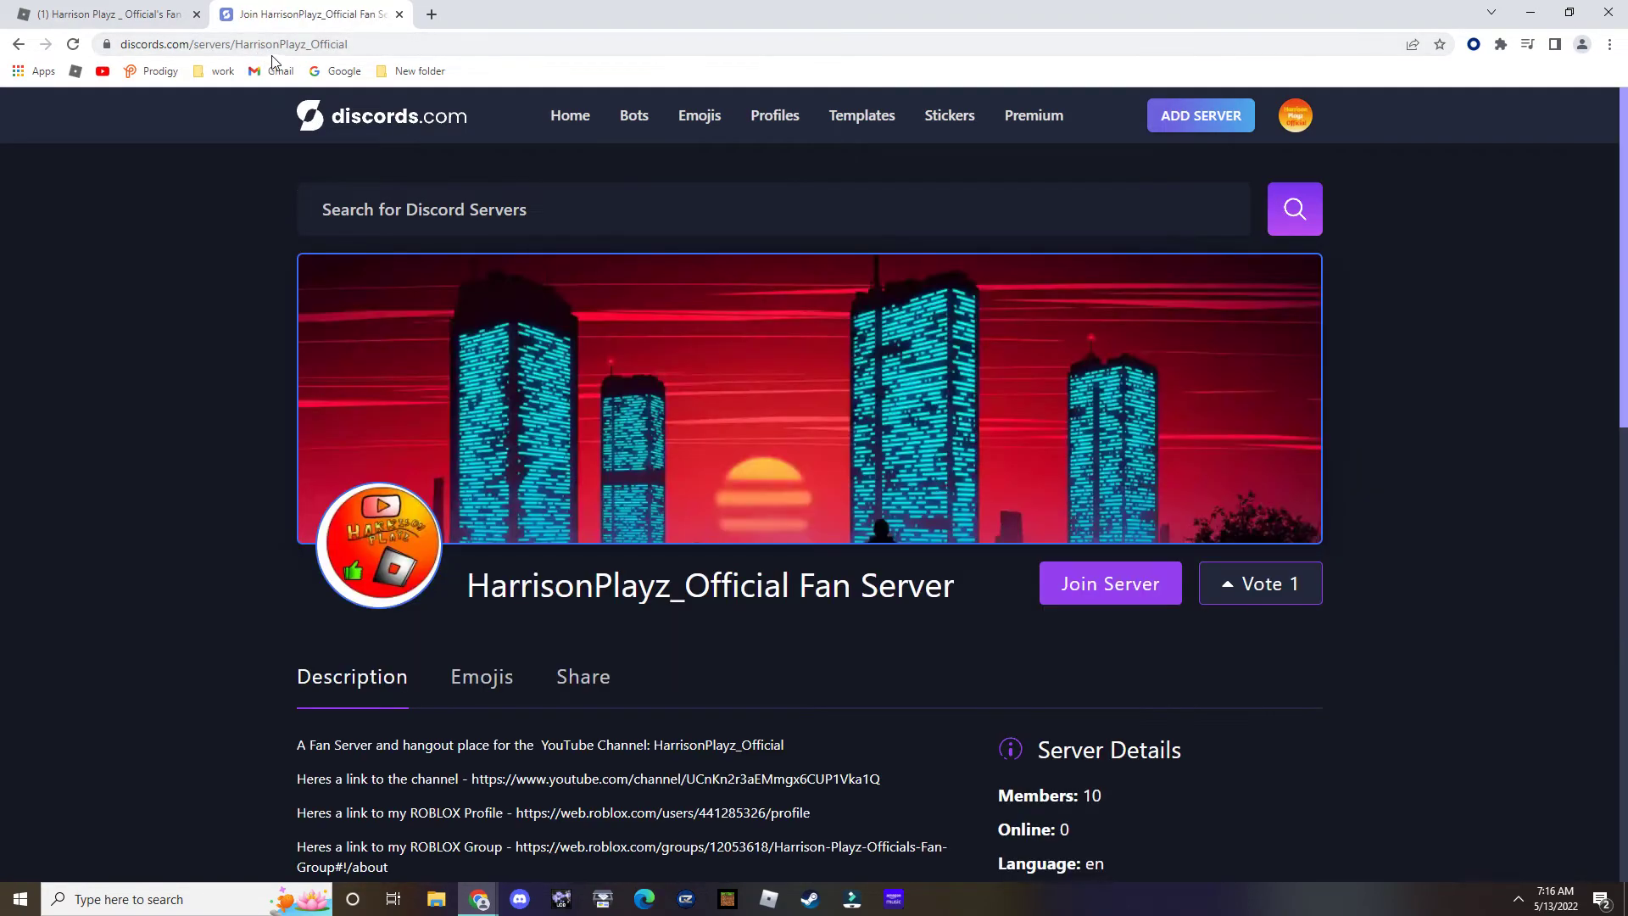
left_click(275, 46)
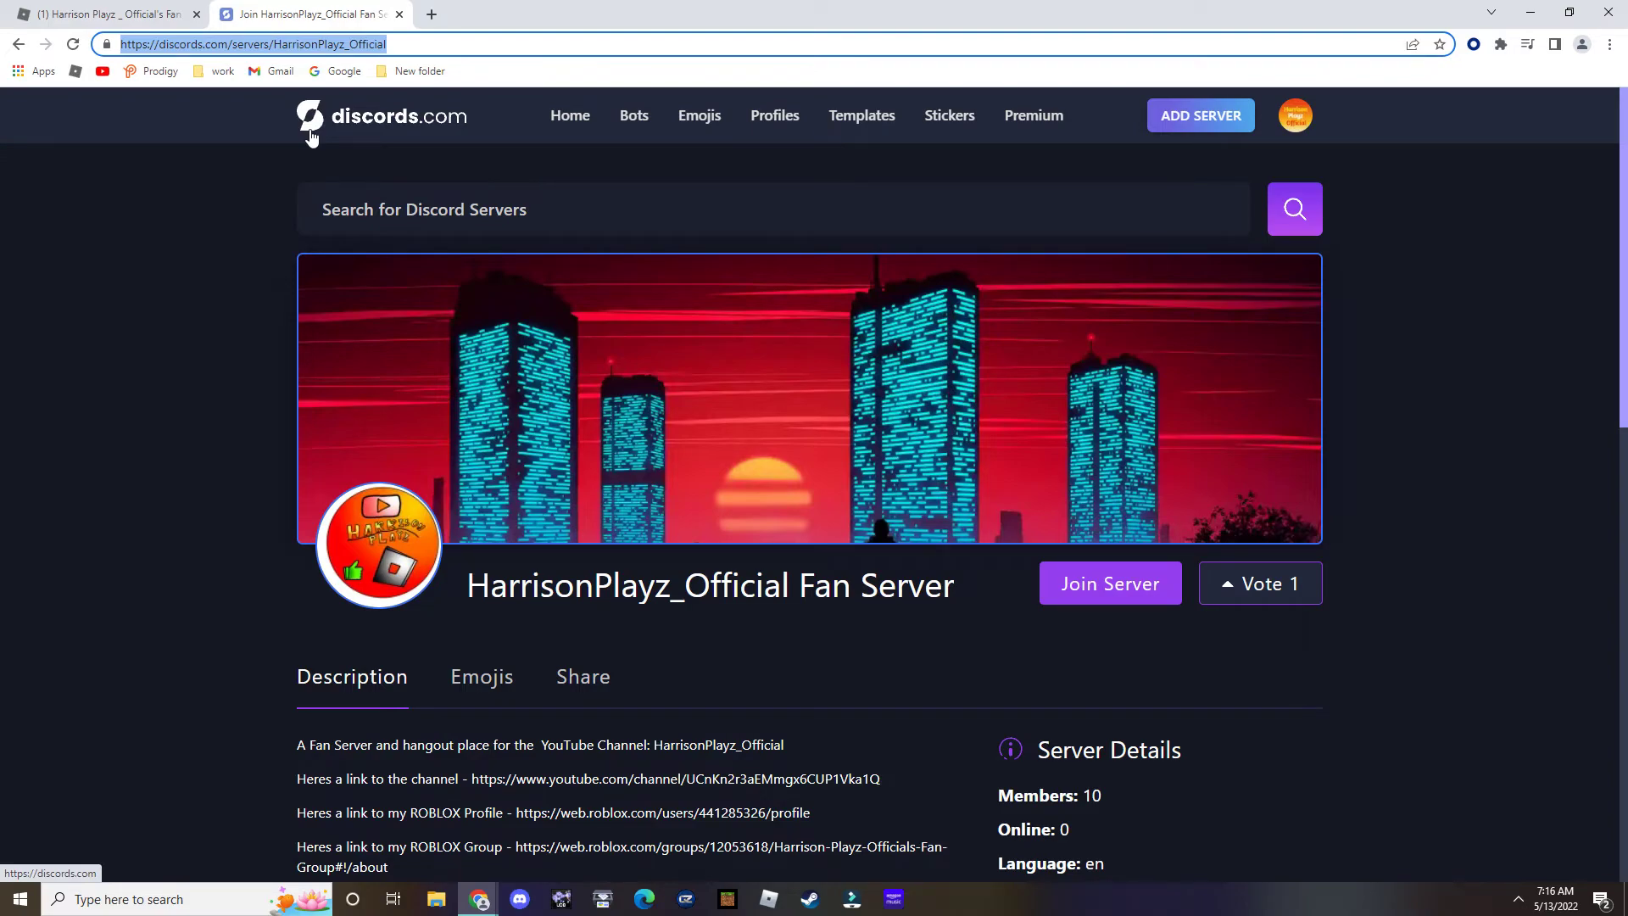
scroll(794, 326, "down", 2)
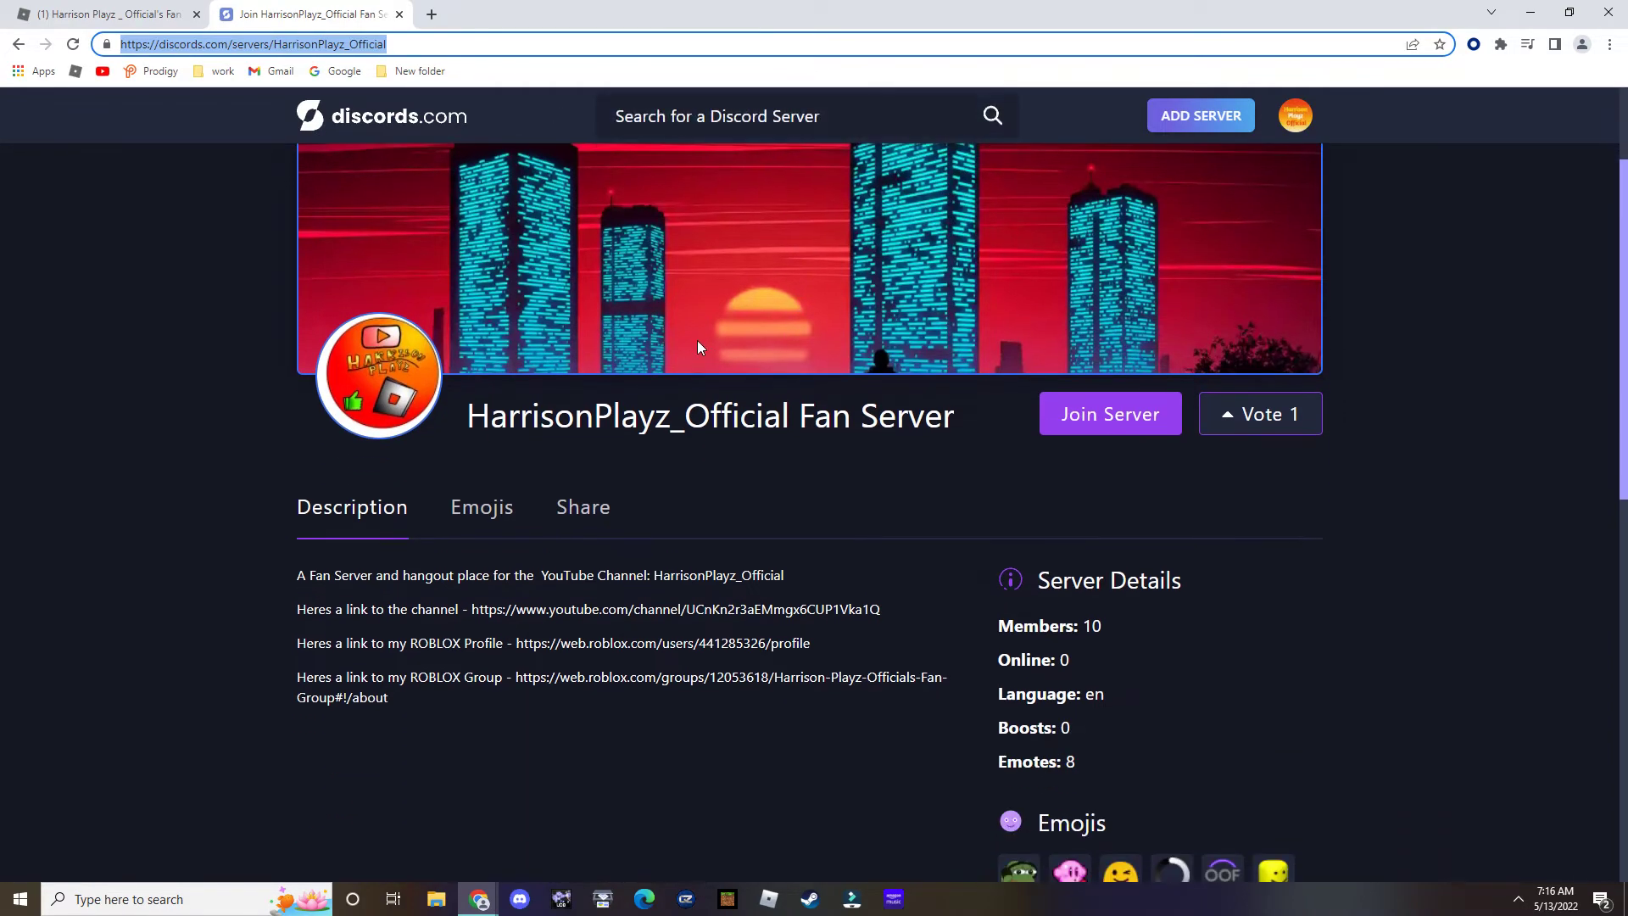
scroll(852, 589, "down", 3)
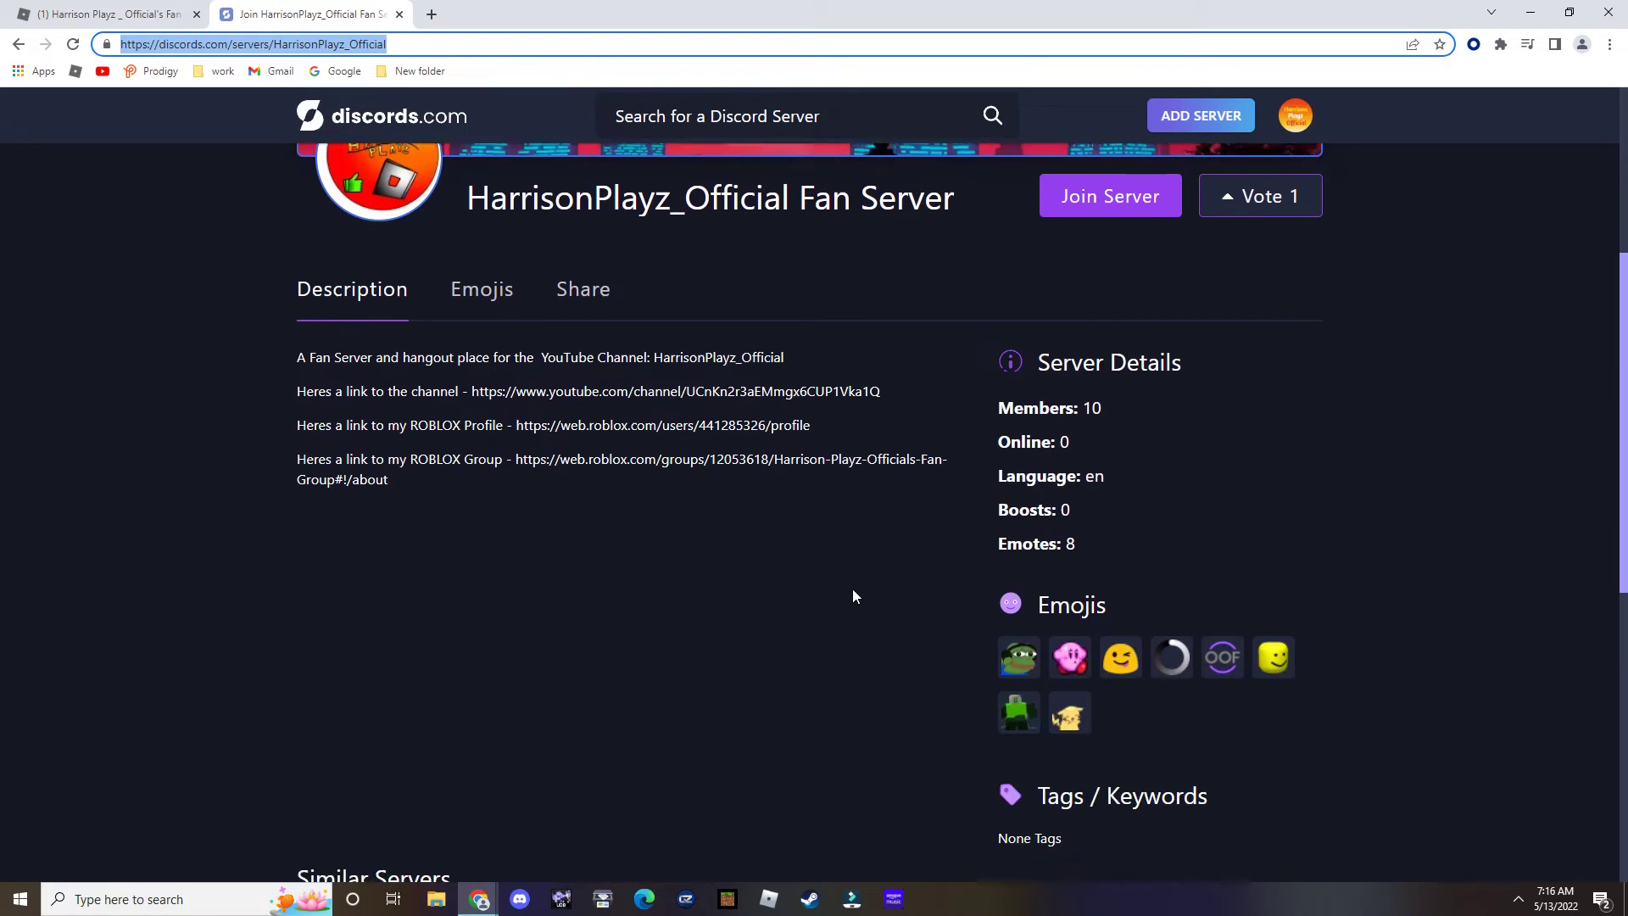
scroll(814, 561, "up", 3)
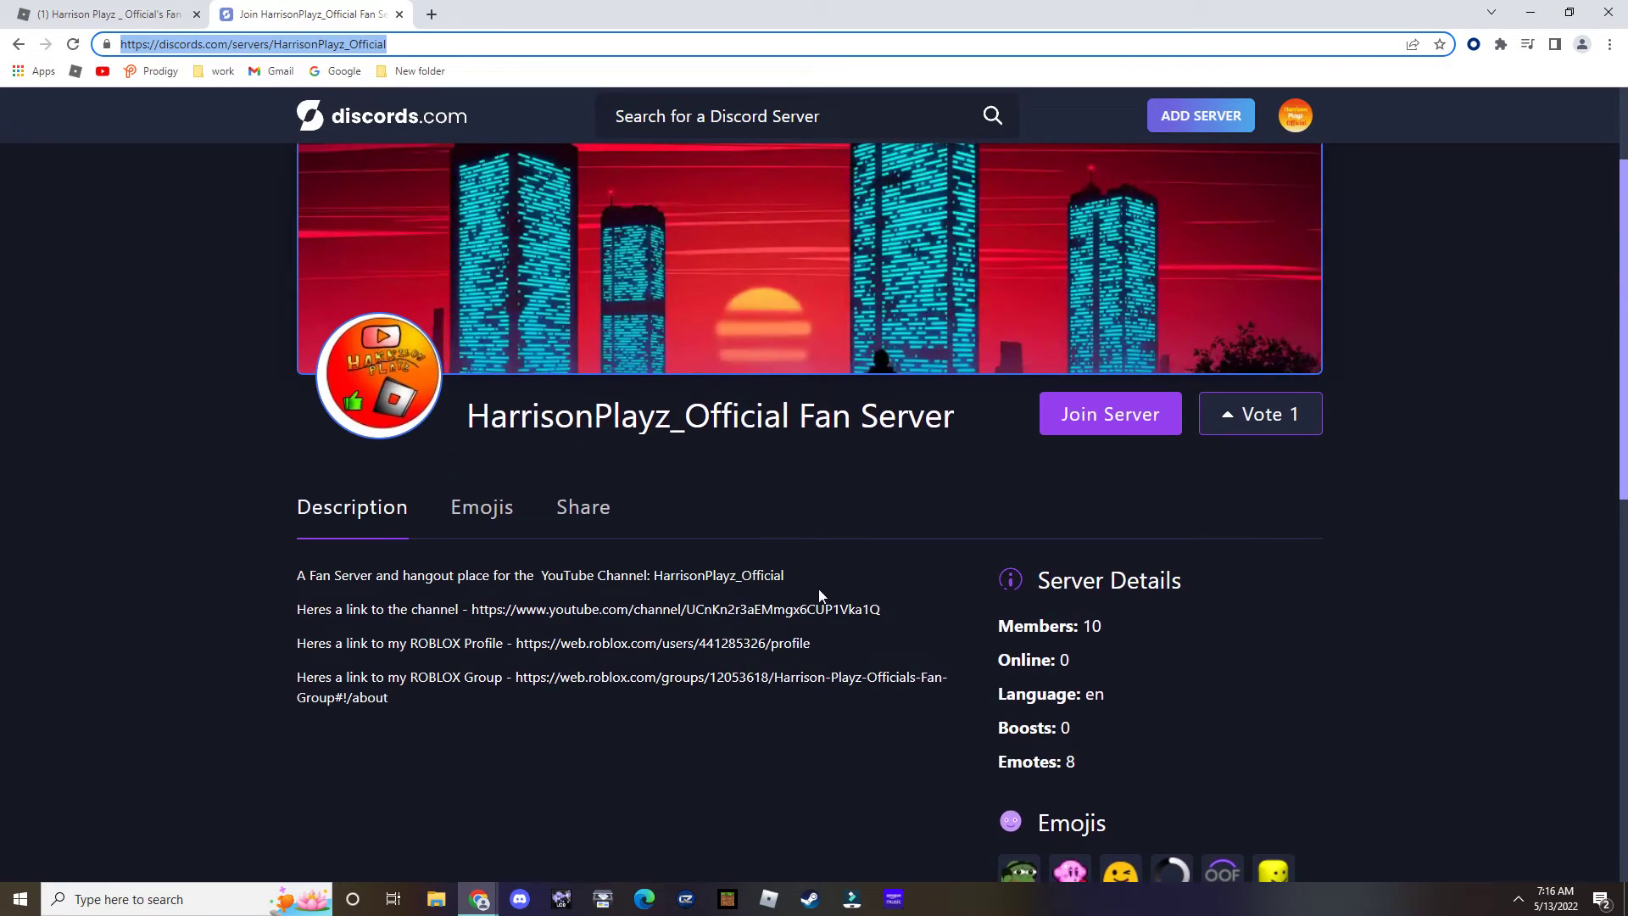
scroll(818, 590, "down", 1)
scroll(764, 582, "down", 1)
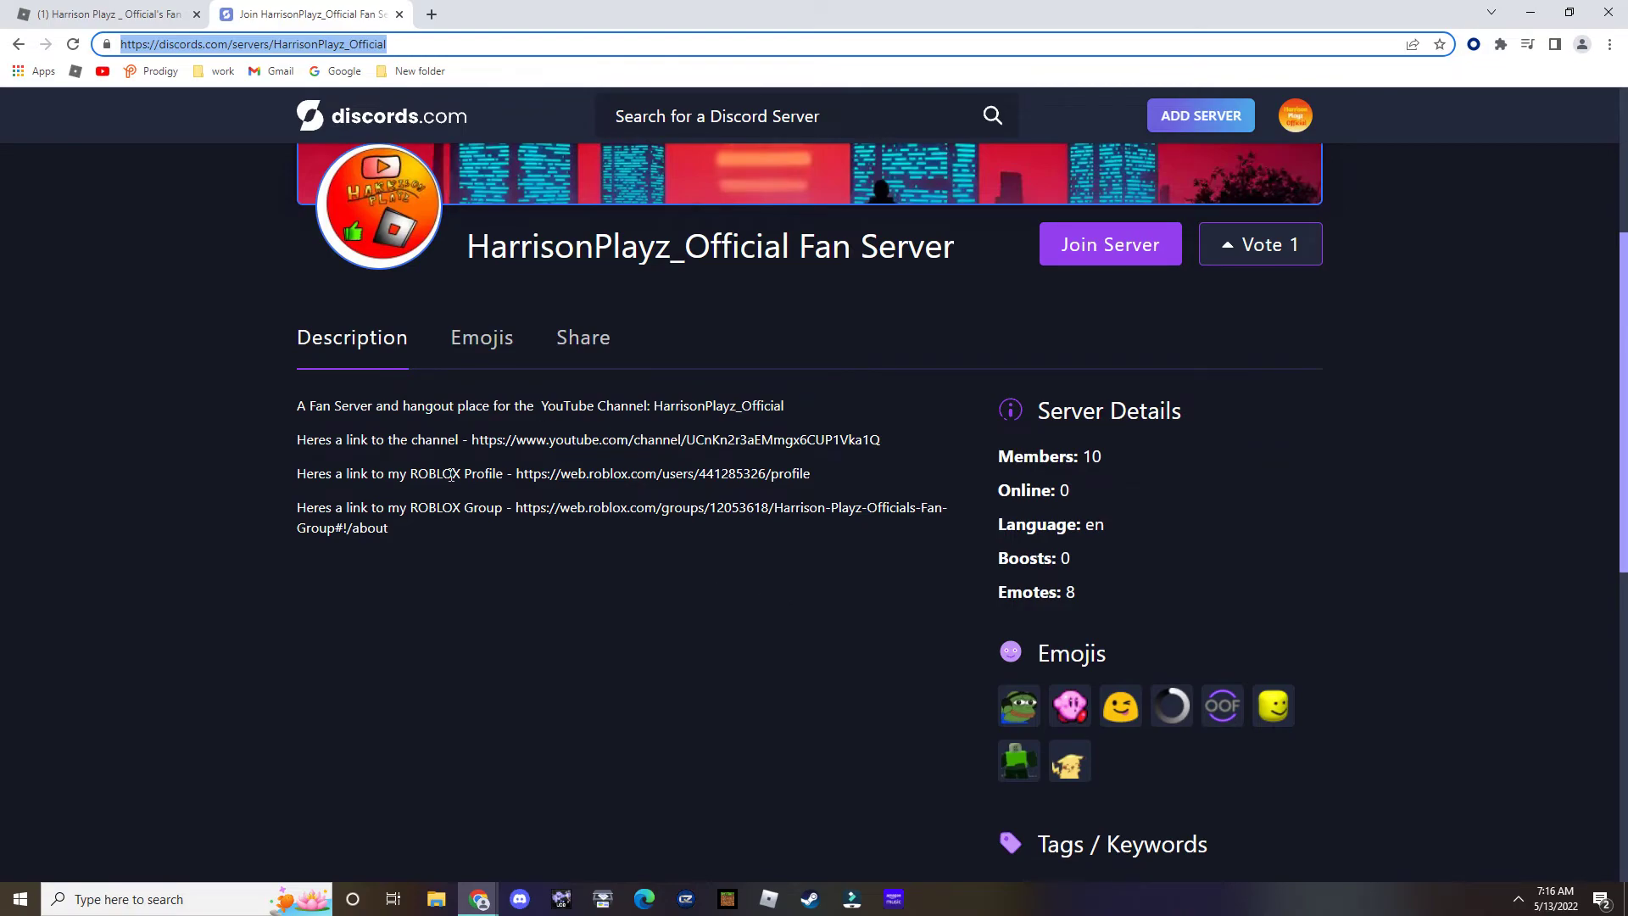
scroll(838, 459, "down", 4)
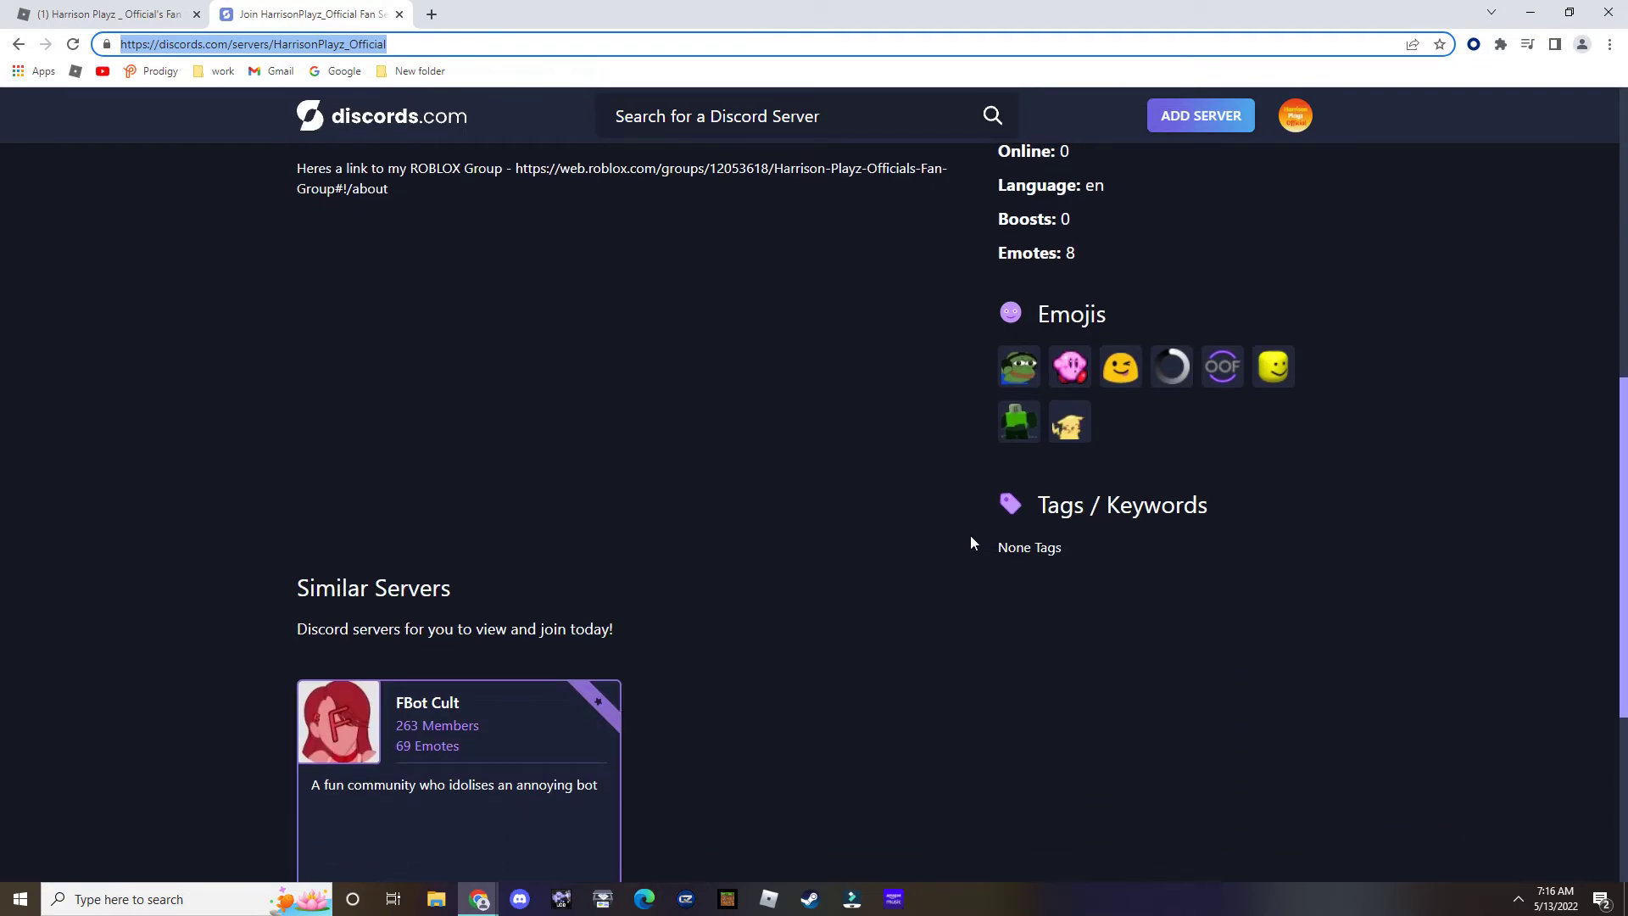
scroll(955, 534, "down", 1)
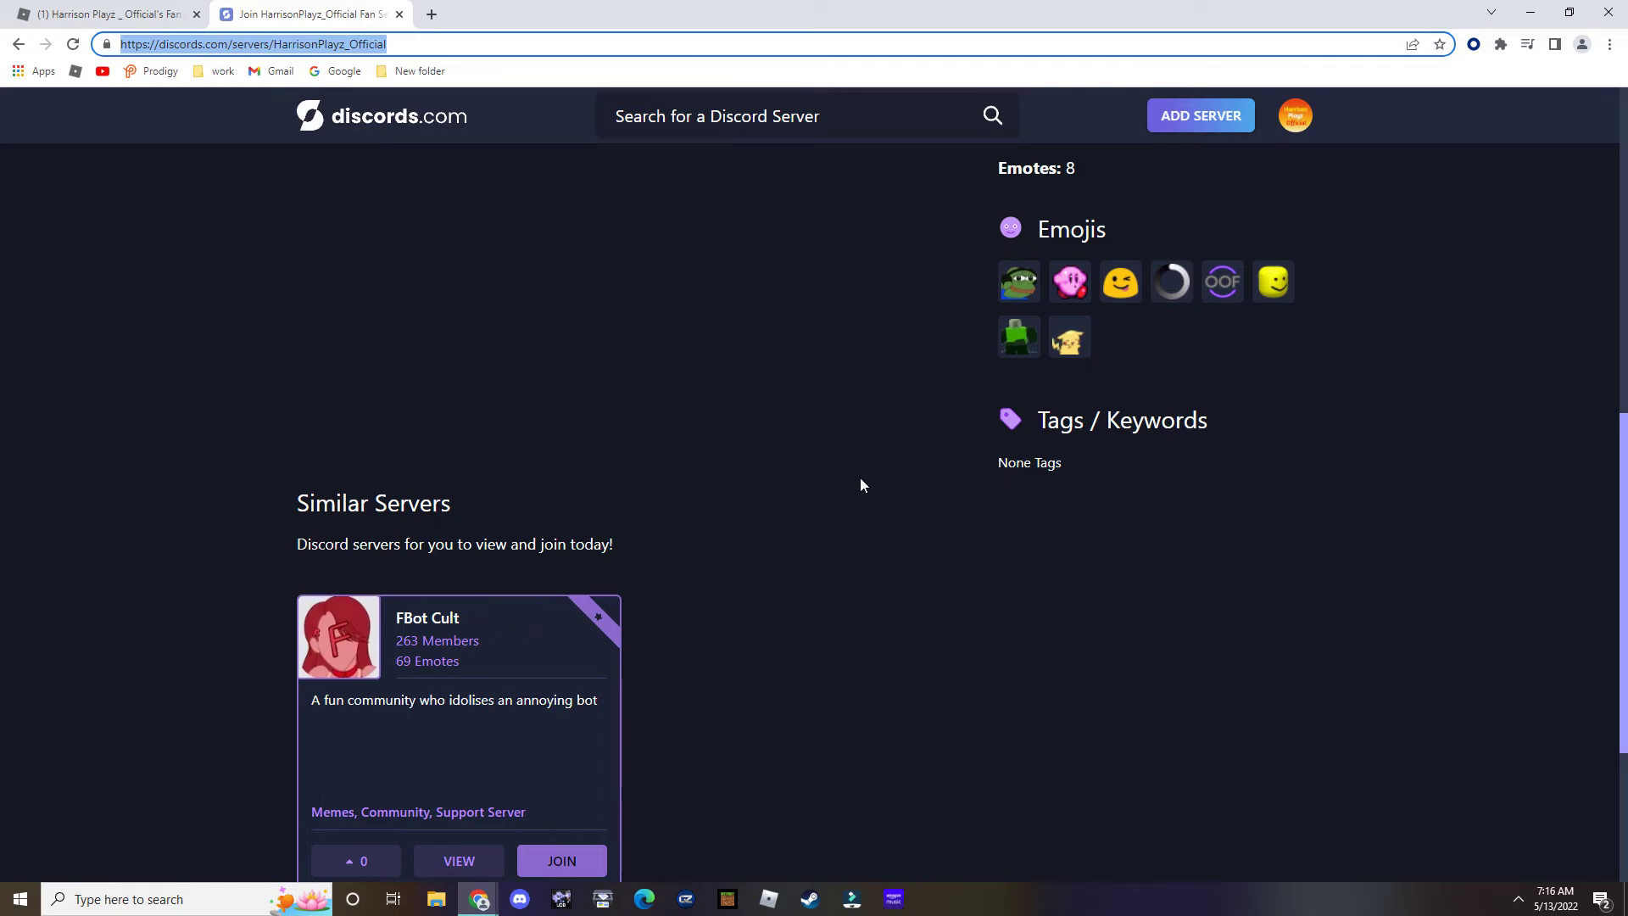
scroll(866, 560, "up", 1)
scroll(871, 638, "up", 4)
scroll(843, 618, "up", 2)
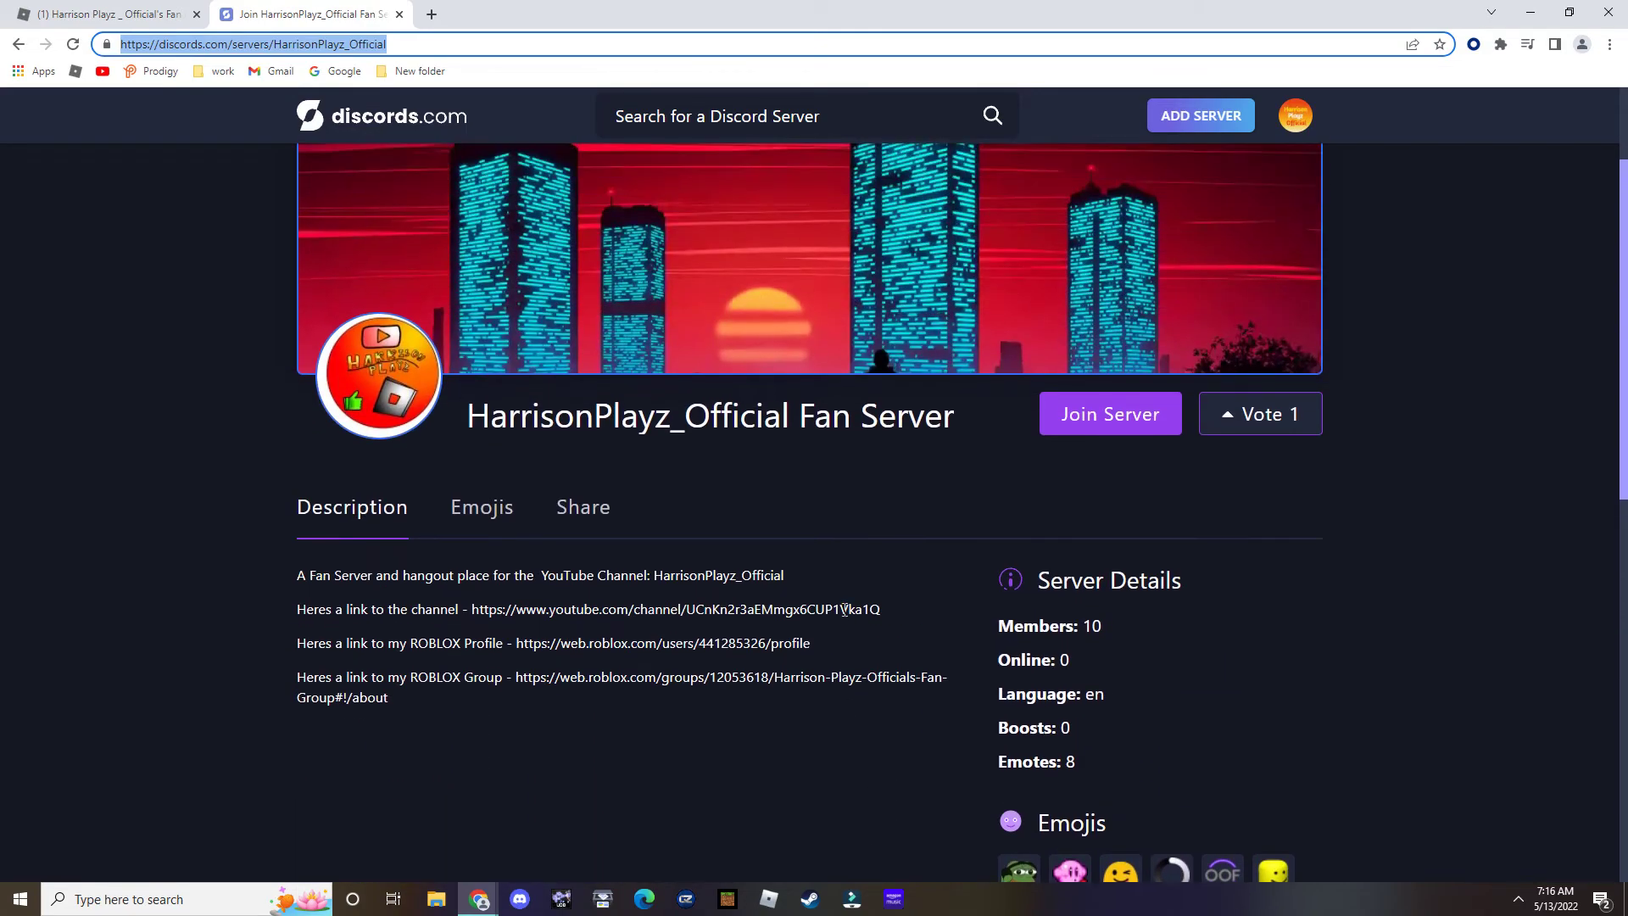
scroll(844, 613, "down", 3)
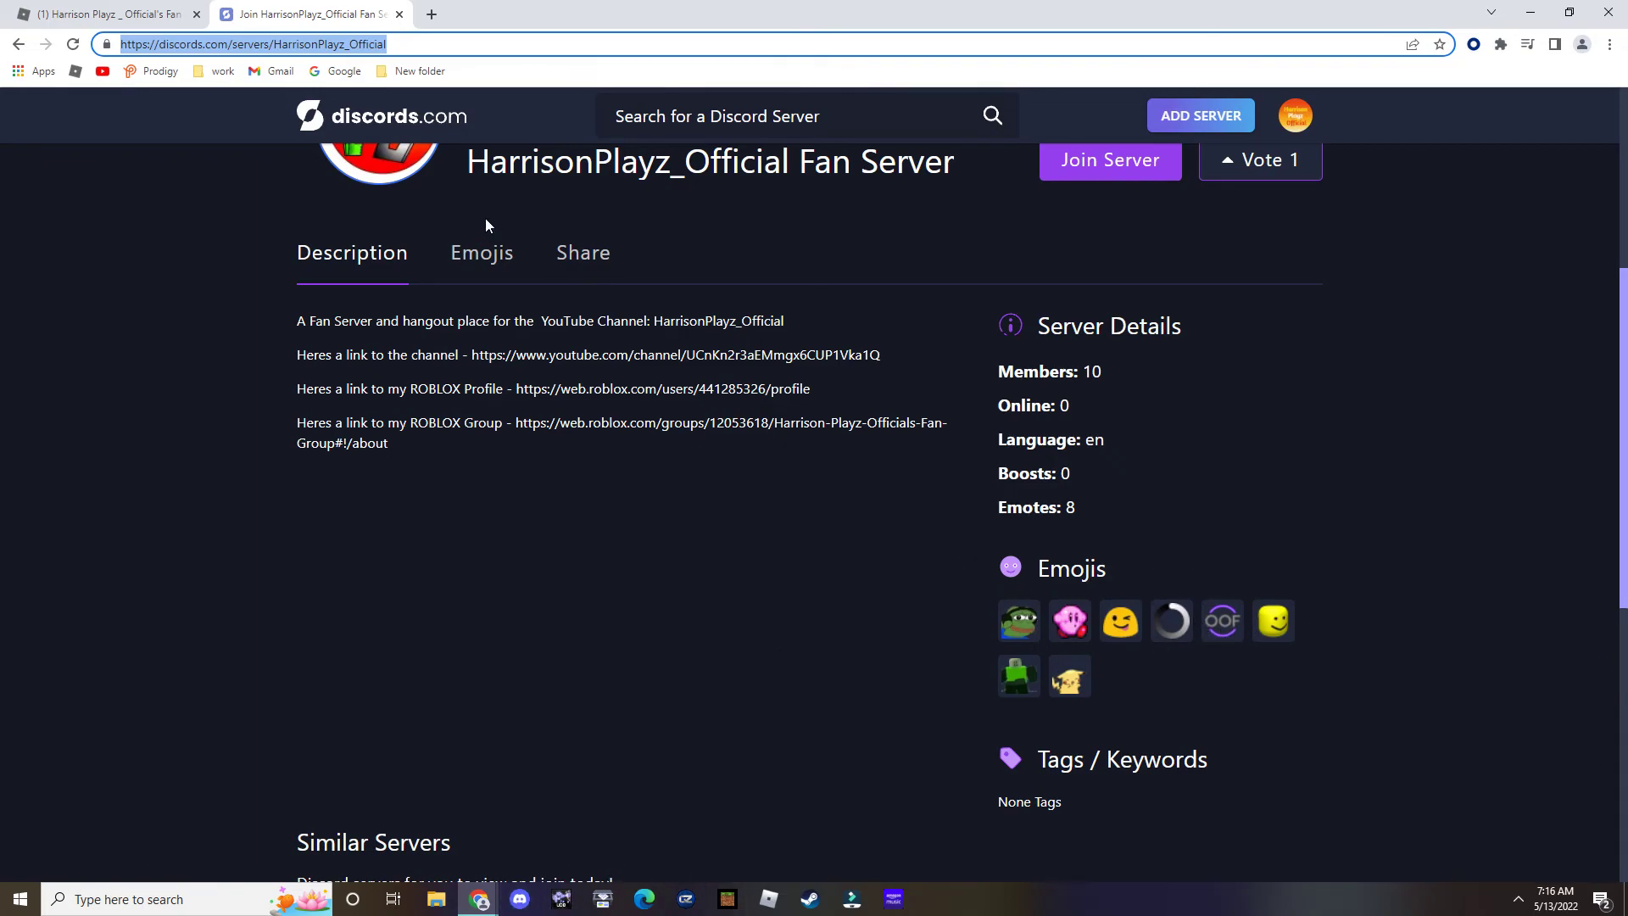
scroll(485, 225, "up", 5)
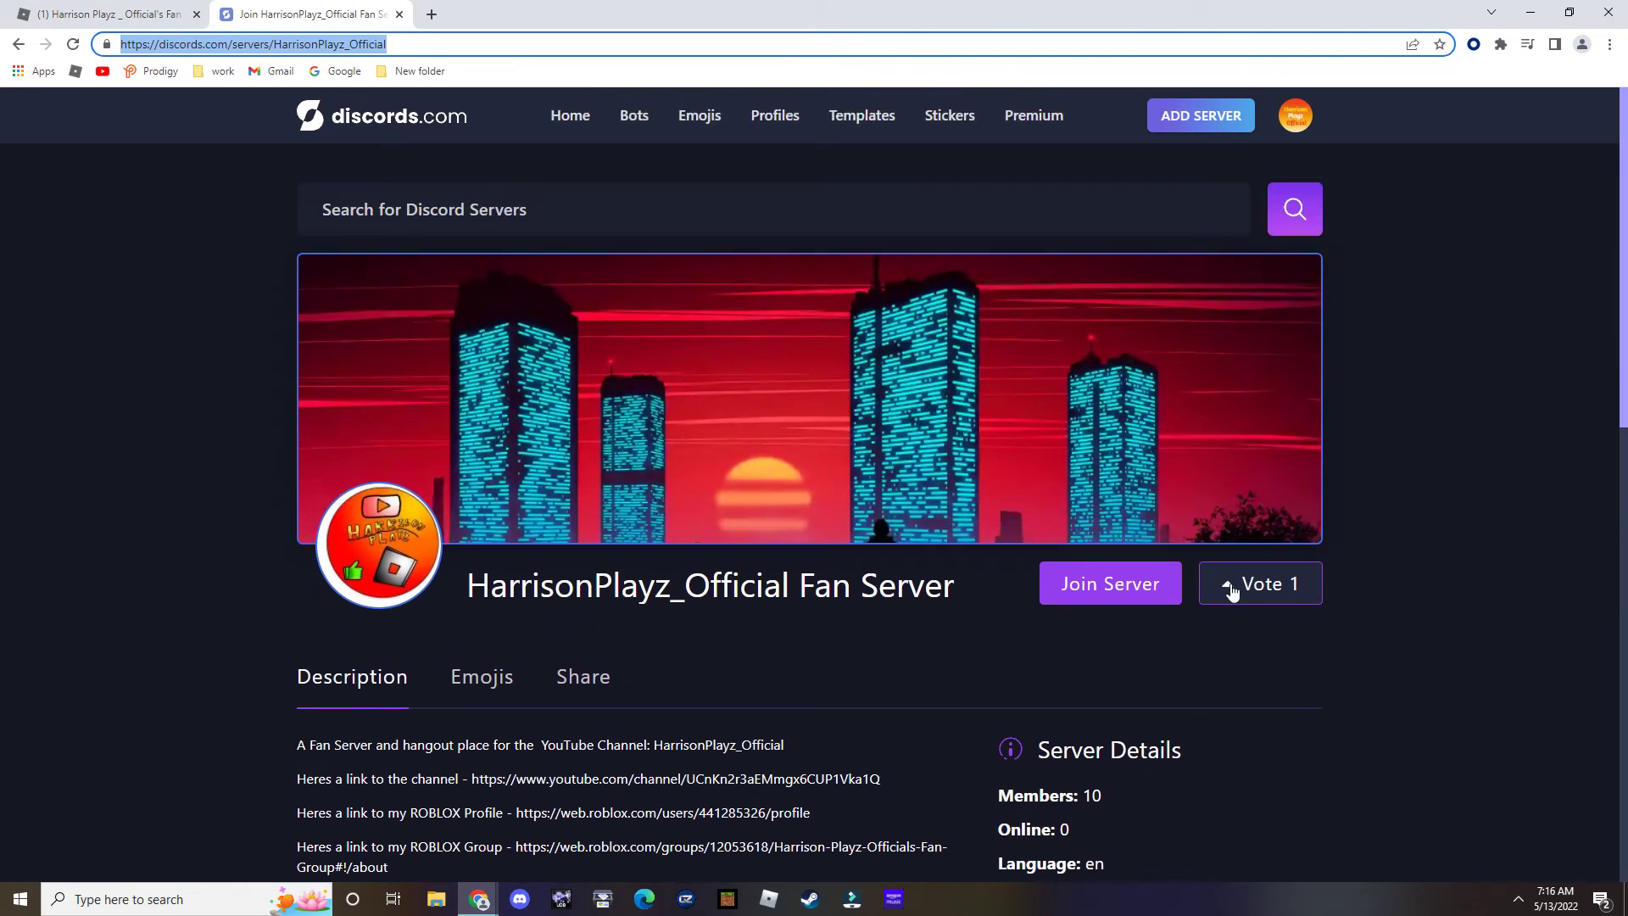
Vote for the fan server on its discords.com listing, reaching the upvote cooldown page.
left_click(1233, 585)
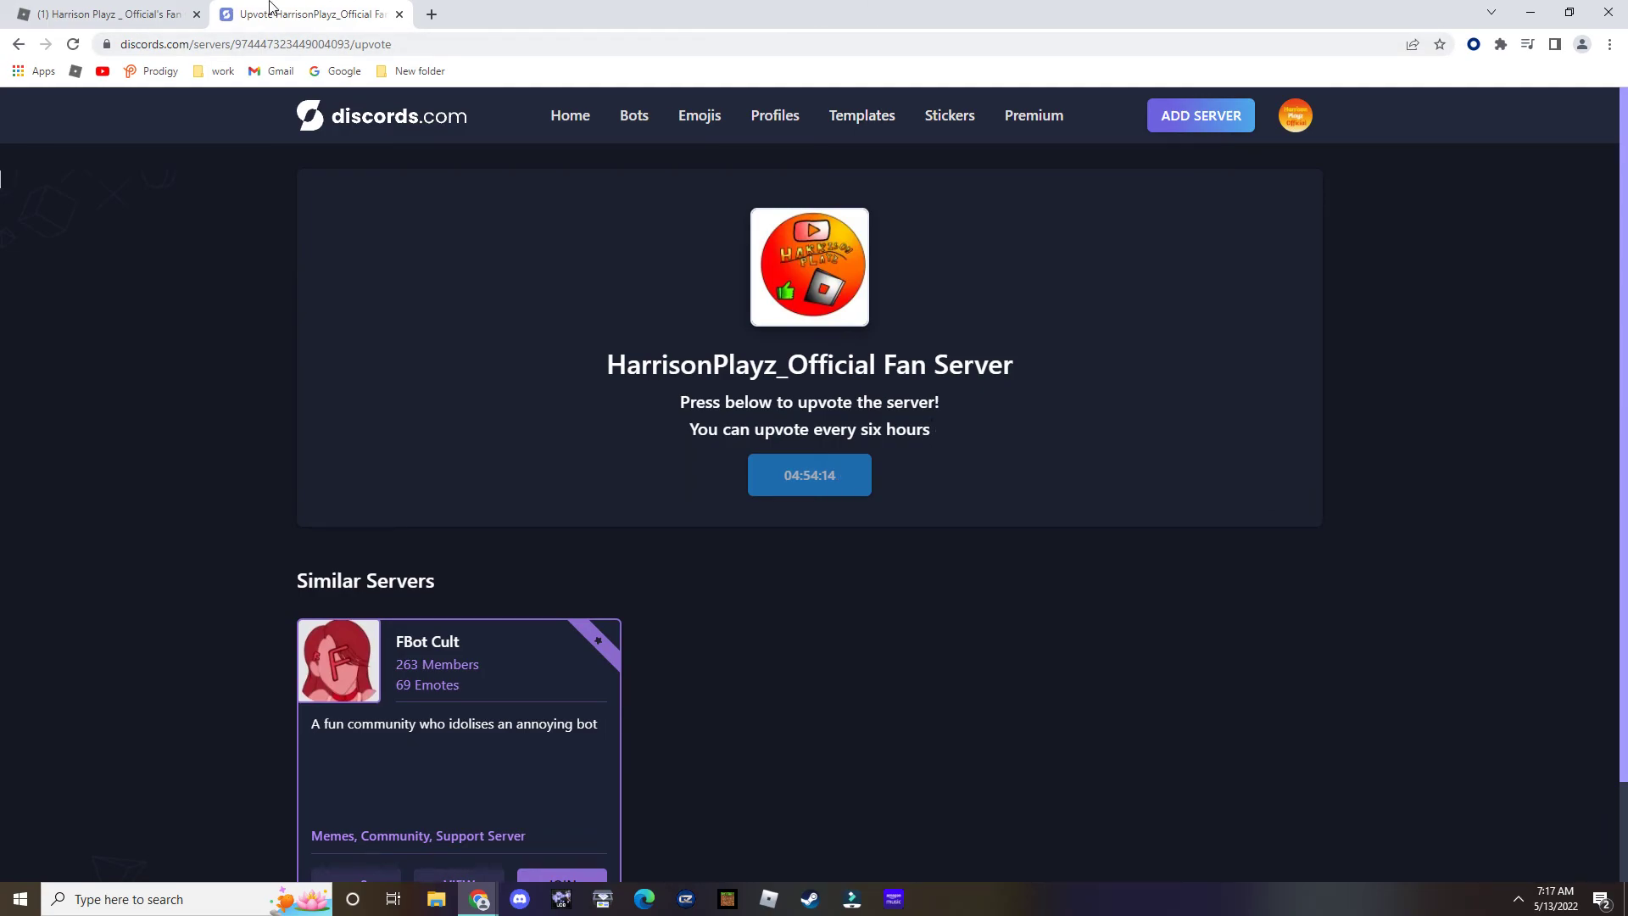
Return to the Harrison Playz fan group tab and select its full web address.
left_click(162, 7)
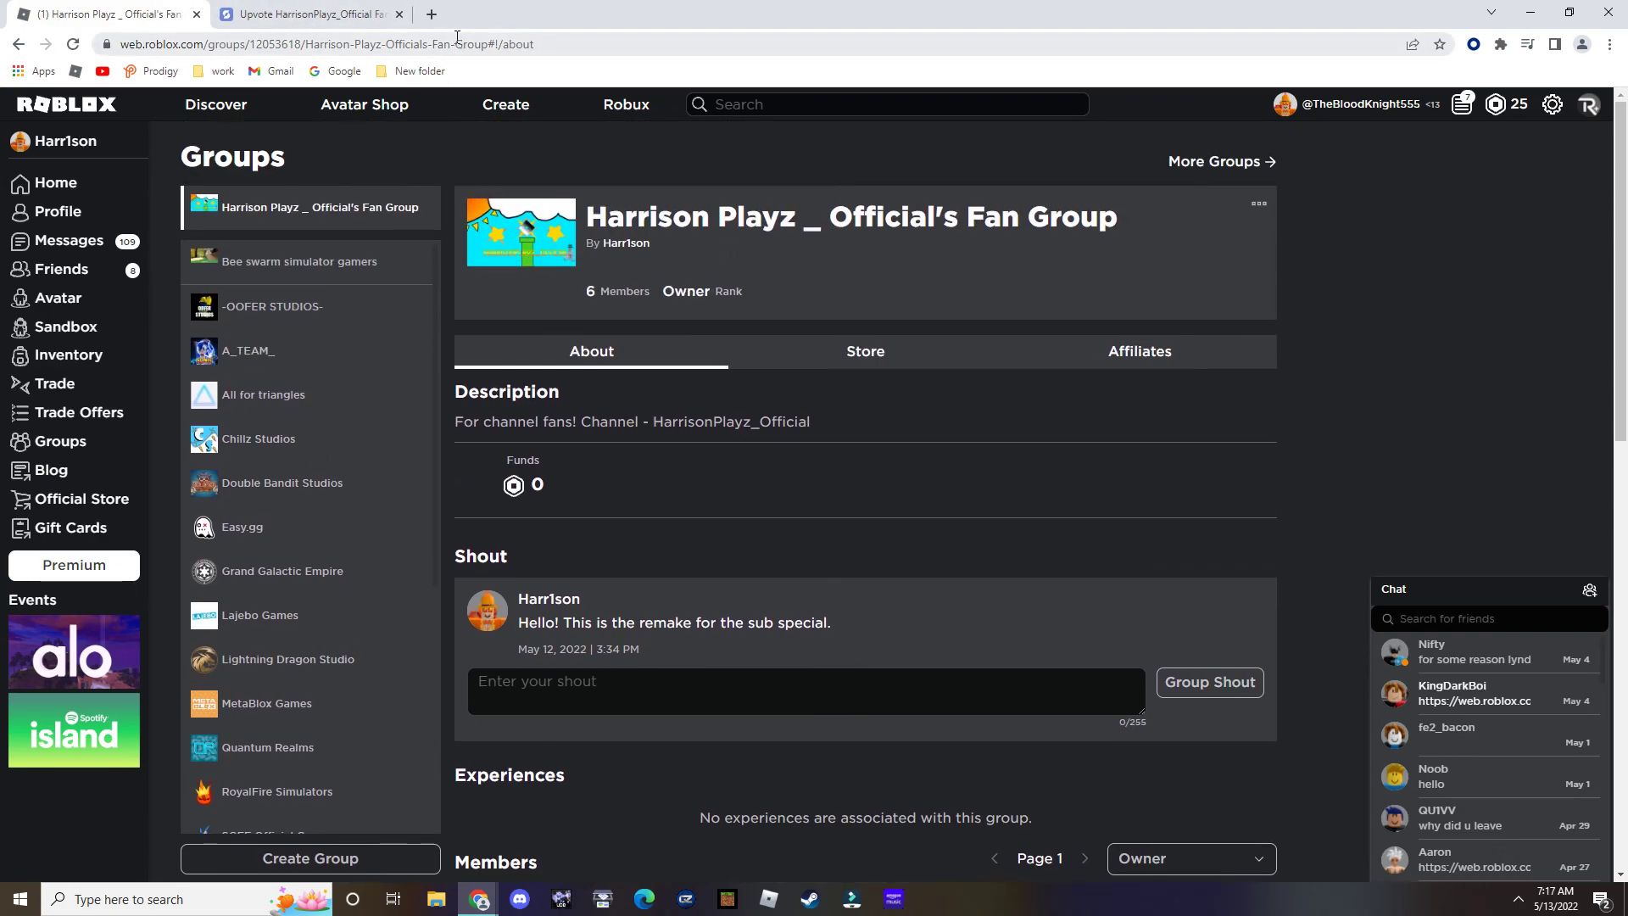
left_click(456, 43)
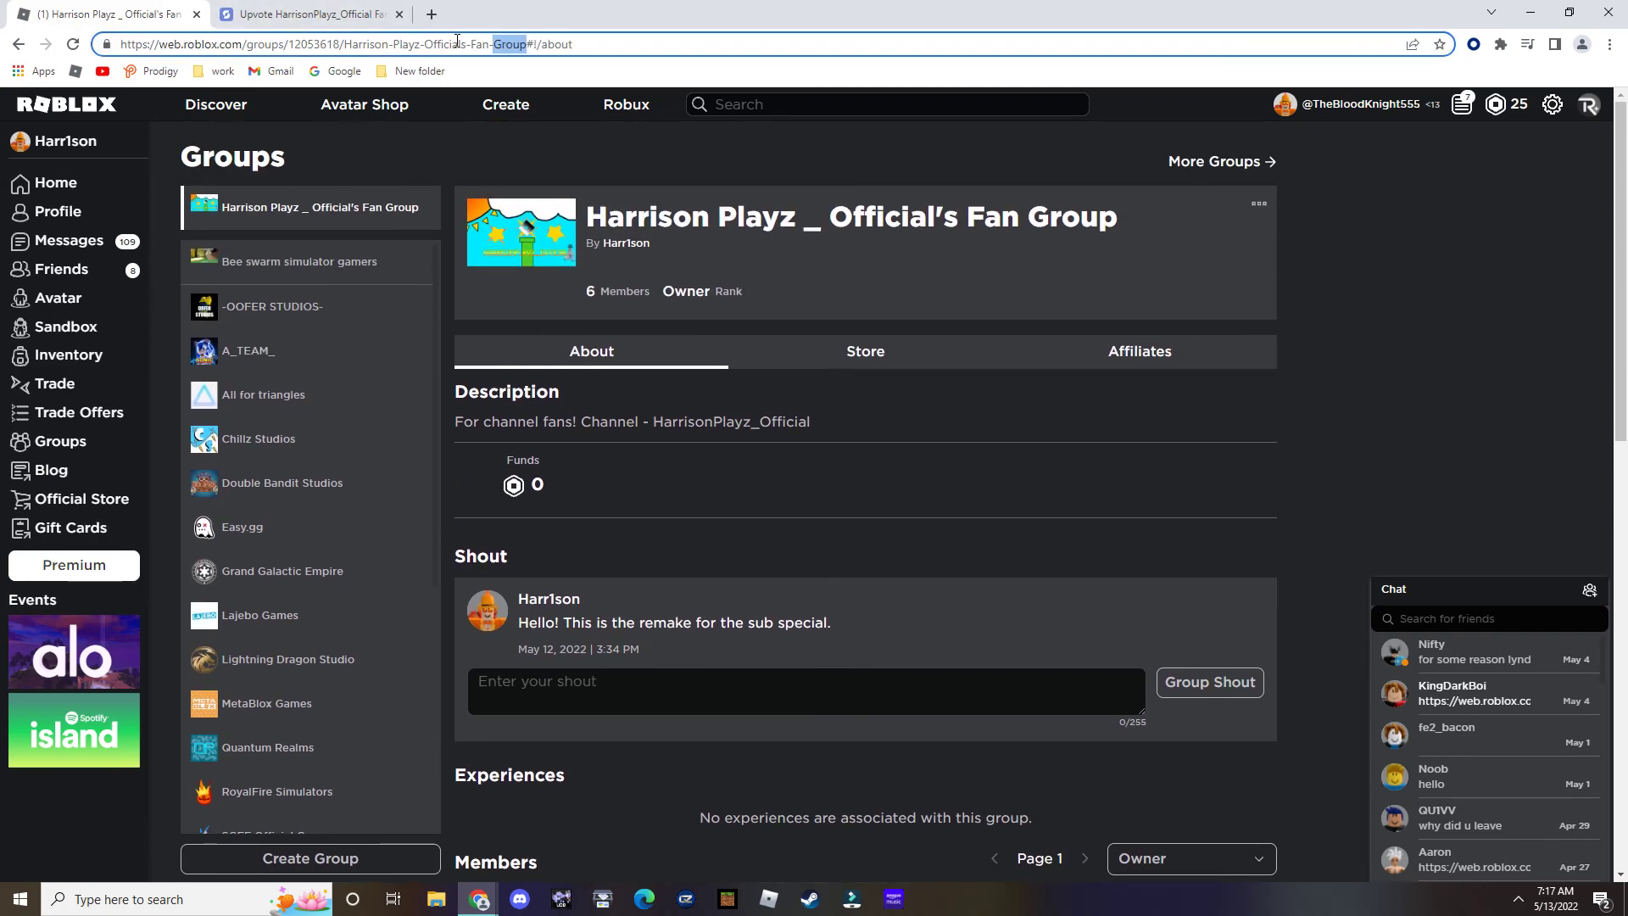
triple_click(458, 45)
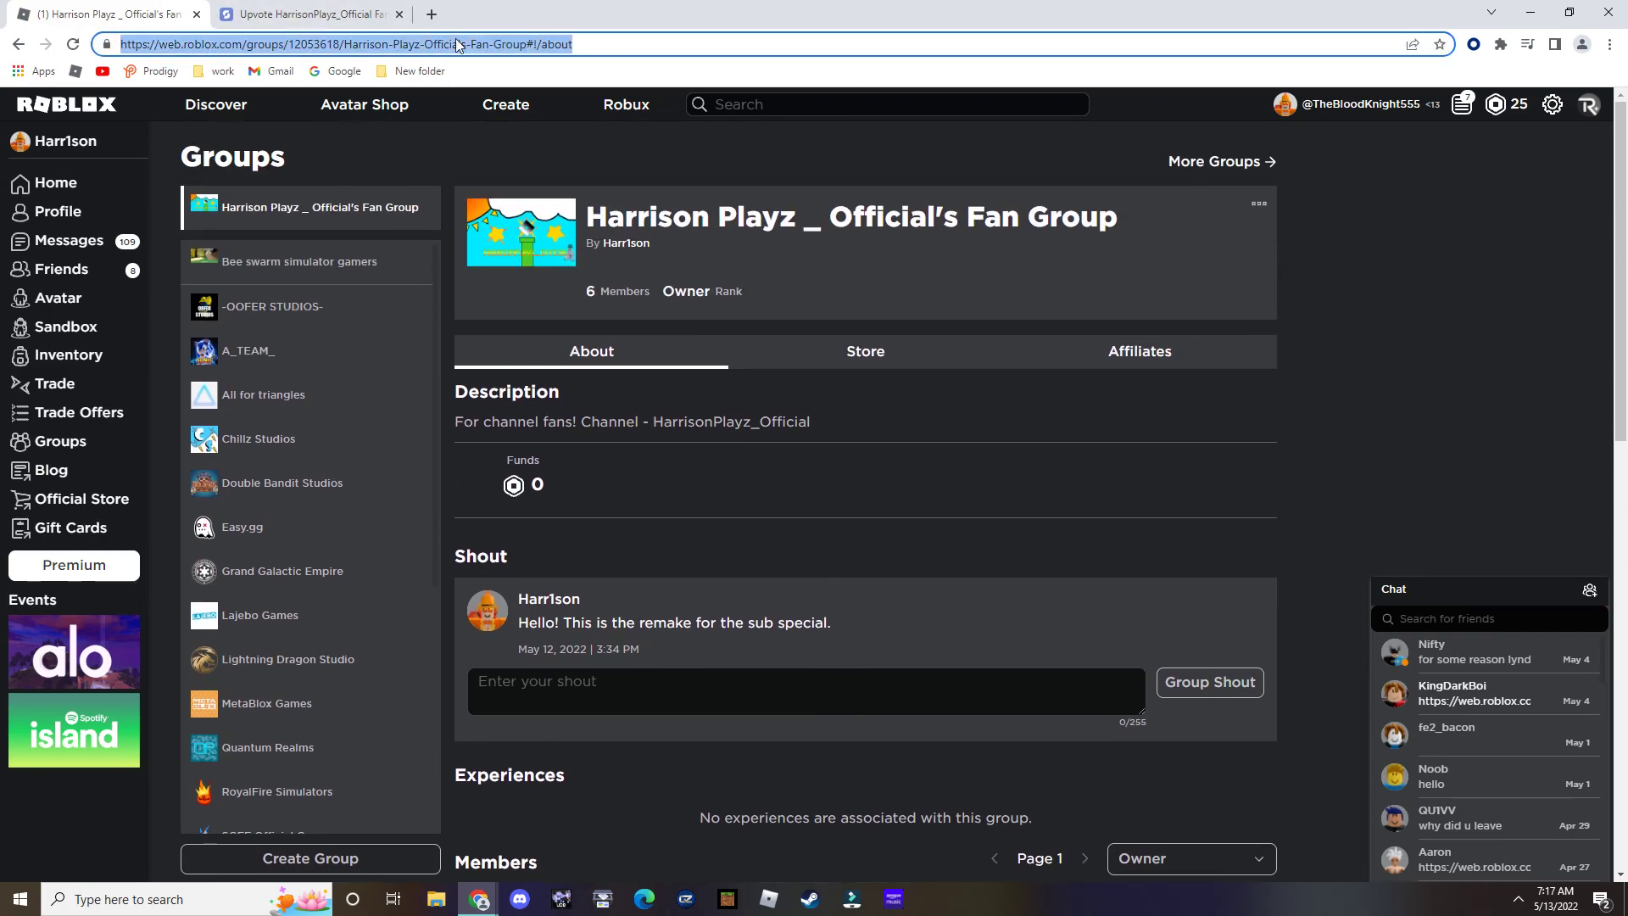
left_click(709, 448)
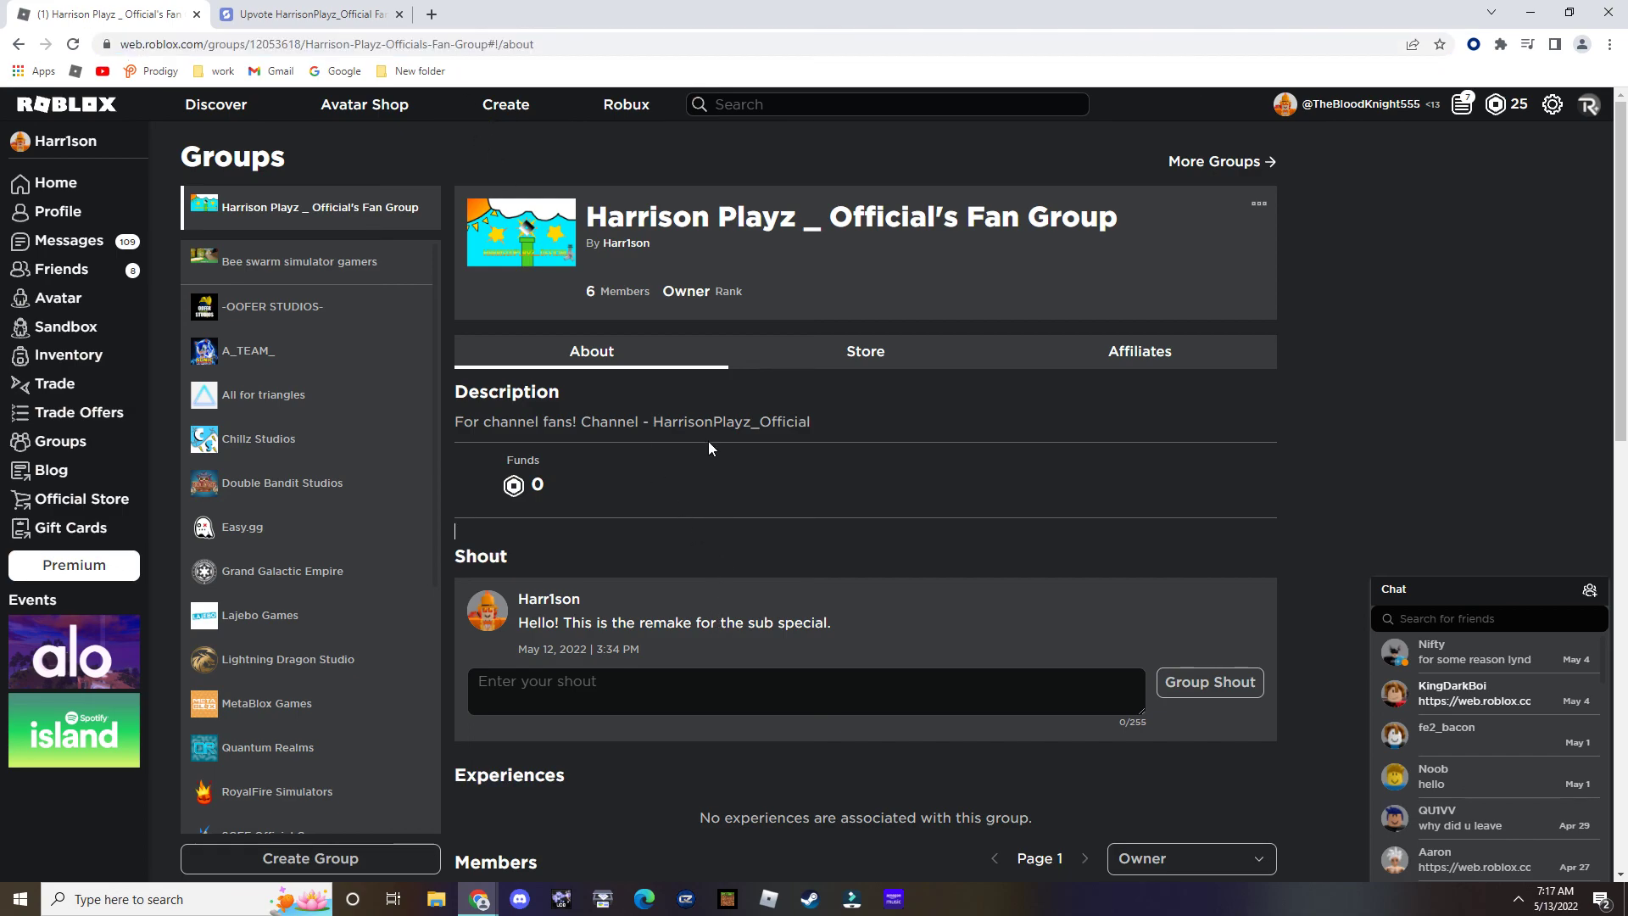